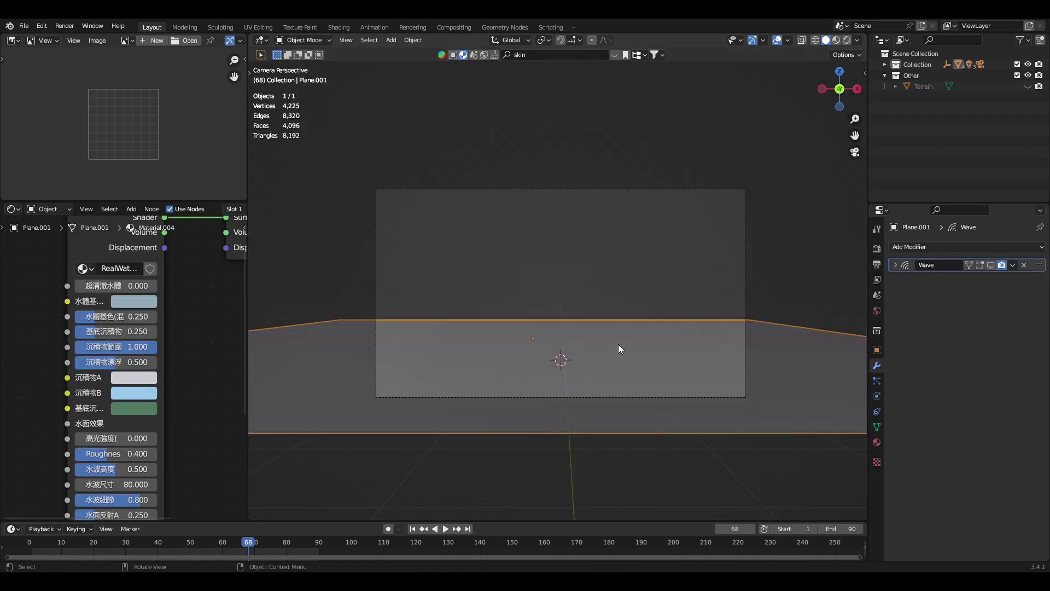
Increase the water plane's Wave modifier Speed and preview the ripples in Rendered shading.
left_click(967, 247)
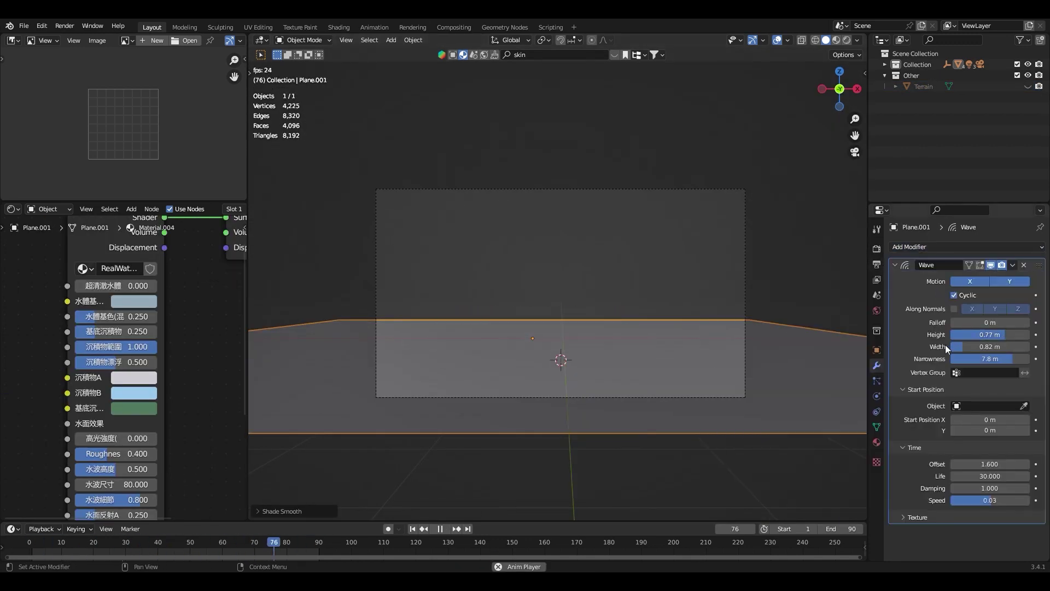
left_click_drag(990, 501, 1006, 500)
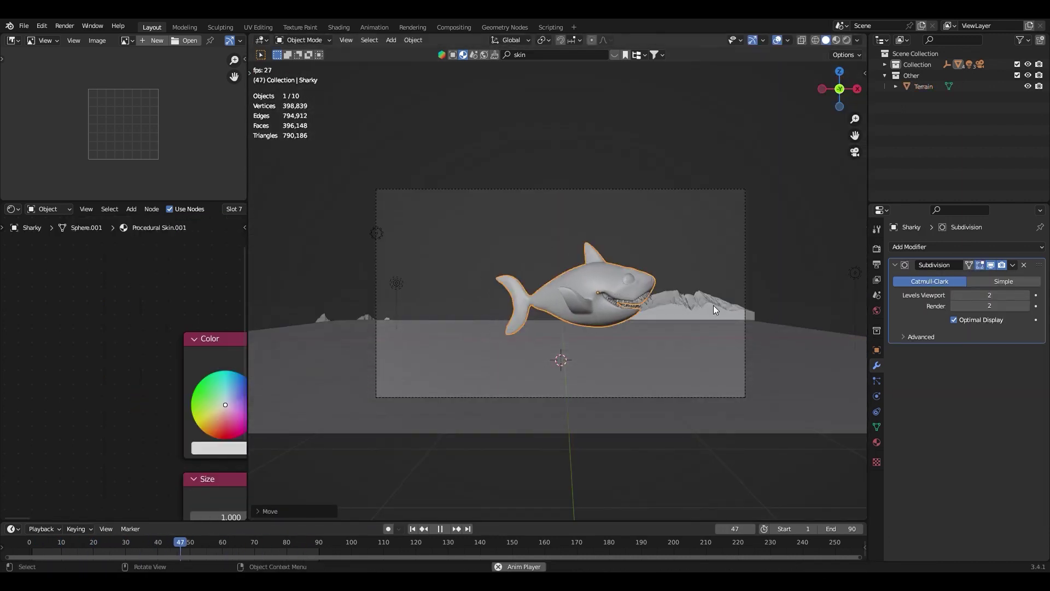
left_click(504, 362)
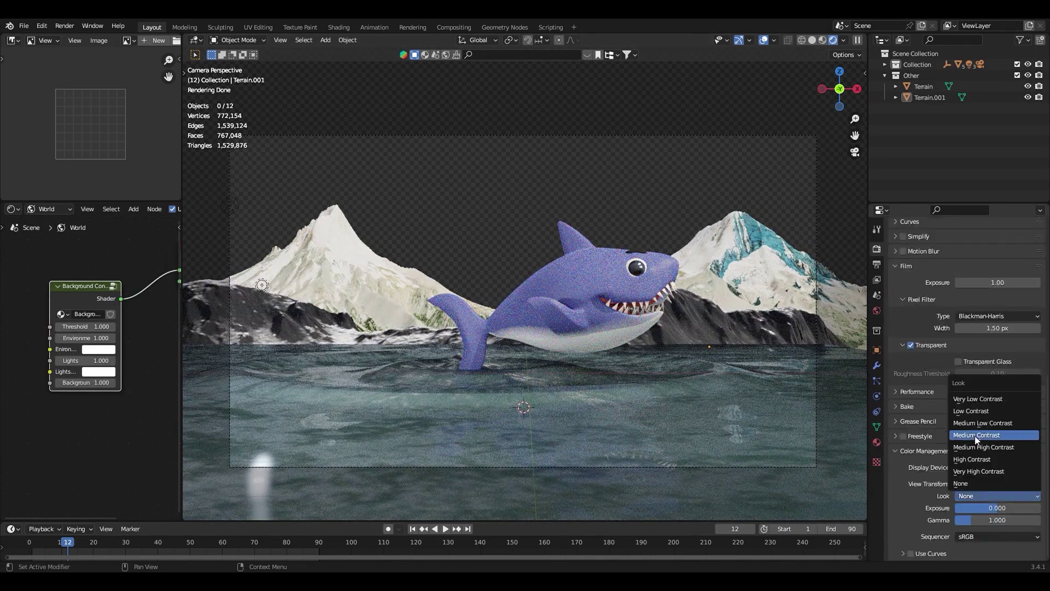
Set the colour look to Medium High Contrast and add a resized UV sphere.
left_click(976, 447)
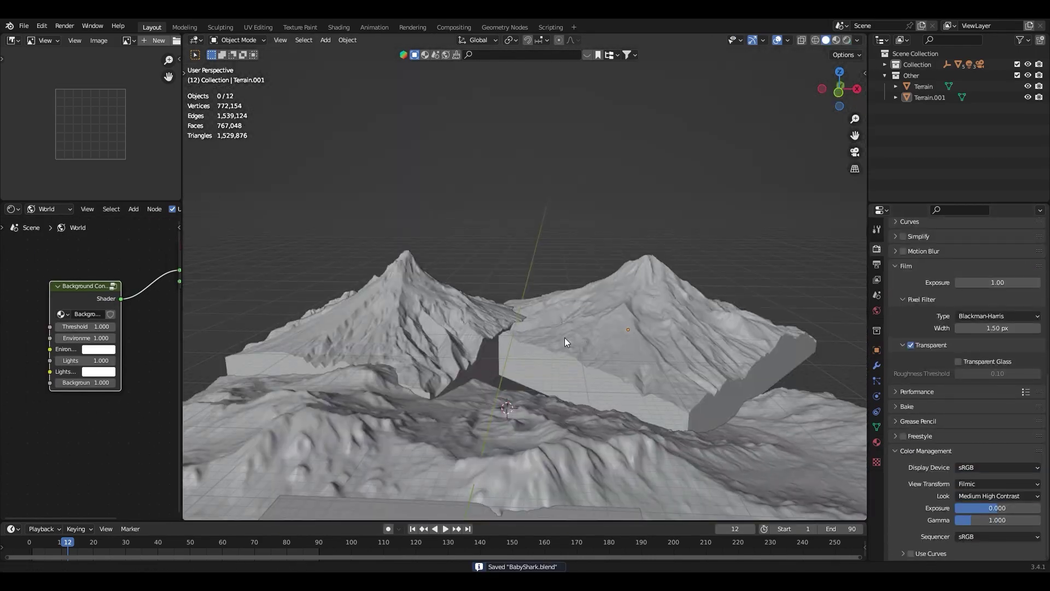
key("shift+a")
left_click(569, 316)
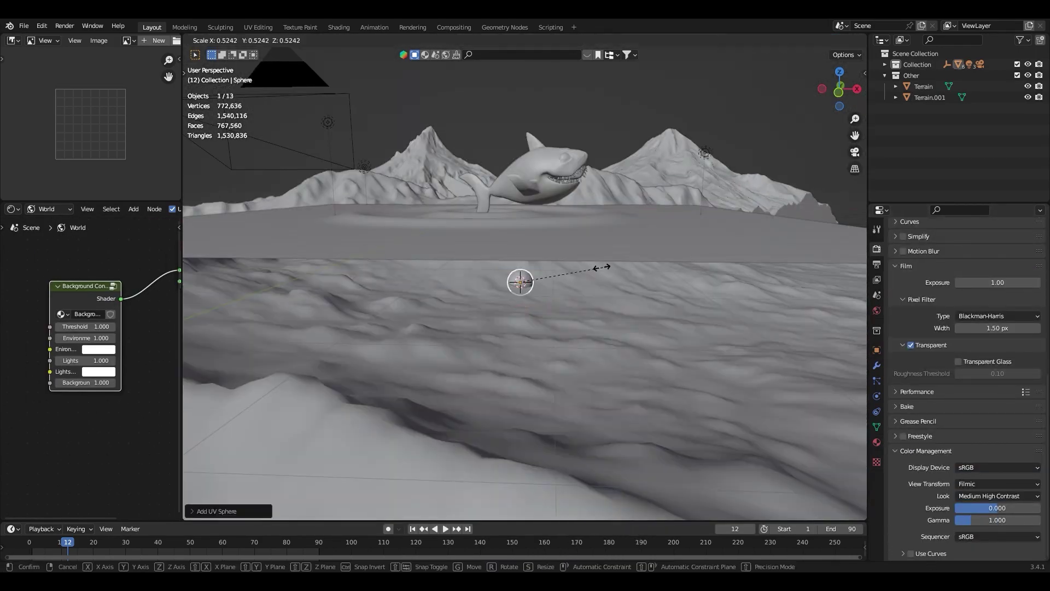
key("KP_0")
key("g")
left_click(810, 316)
Give the sphere an Emission material and preview it rendered through the camera.
left_click(877, 442)
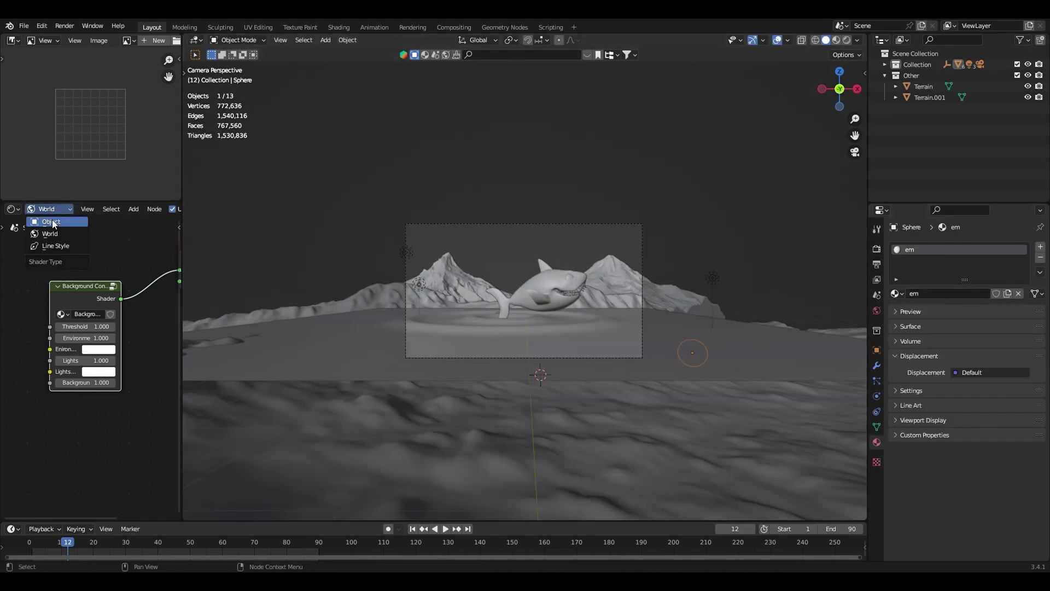
left_click(53, 223)
left_click(847, 40)
left_click(48, 209)
left_click(47, 235)
left_click(877, 248)
key("Home")
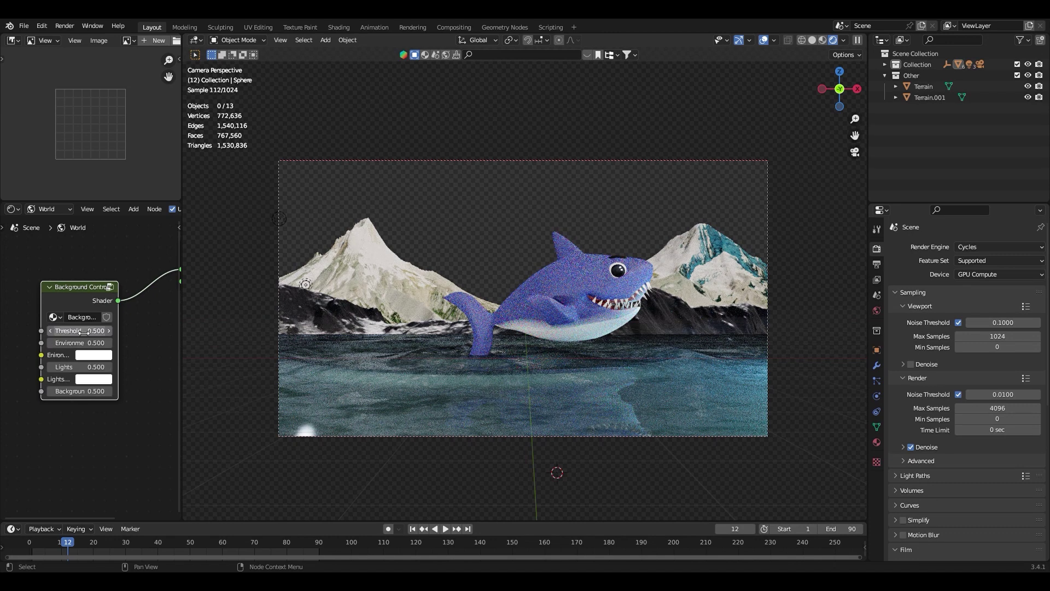
Lower the world Background Control values to 0.300 and scale the mountain's height.
left_click(812, 40)
left_click(372, 295)
key("s")
key("z")
left_click(677, 287)
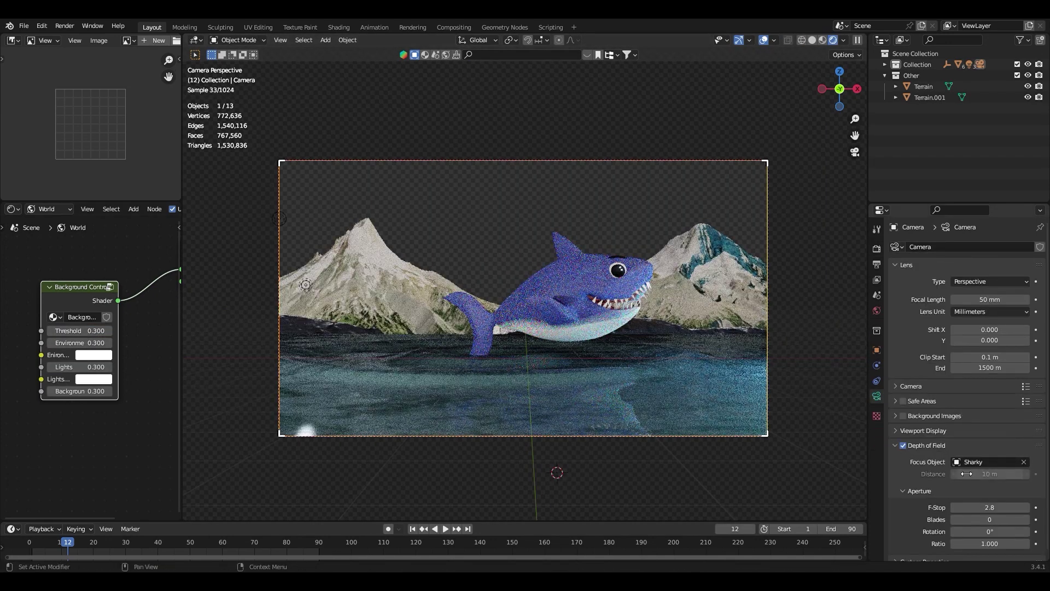
Duplicate the mountain terrain, place it behind the shark and rotate it around Z.
left_click(324, 331)
key("shift+d")
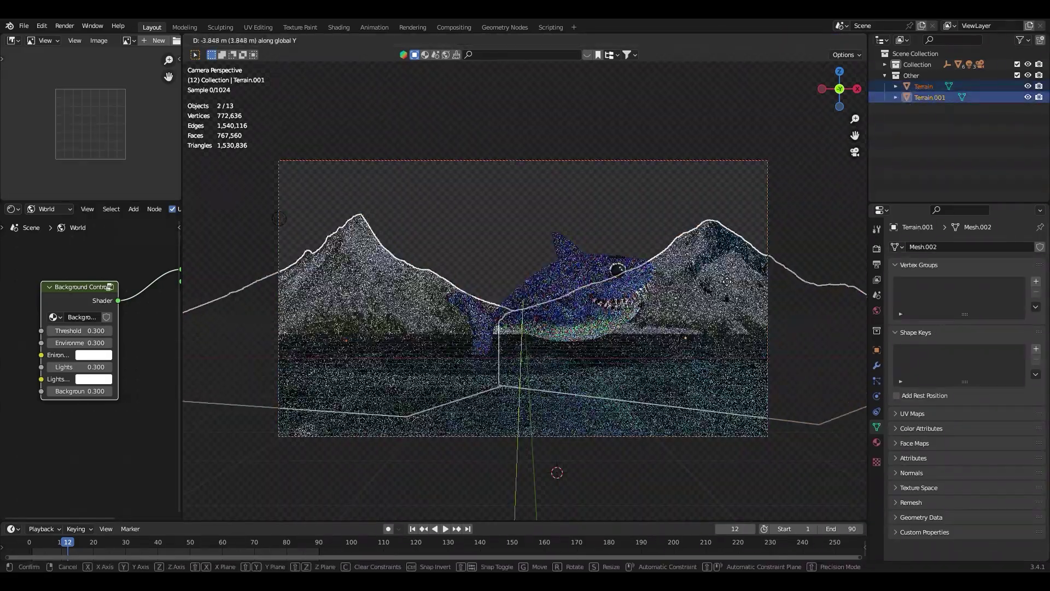
left_click(626, 259)
key("r")
key("z")
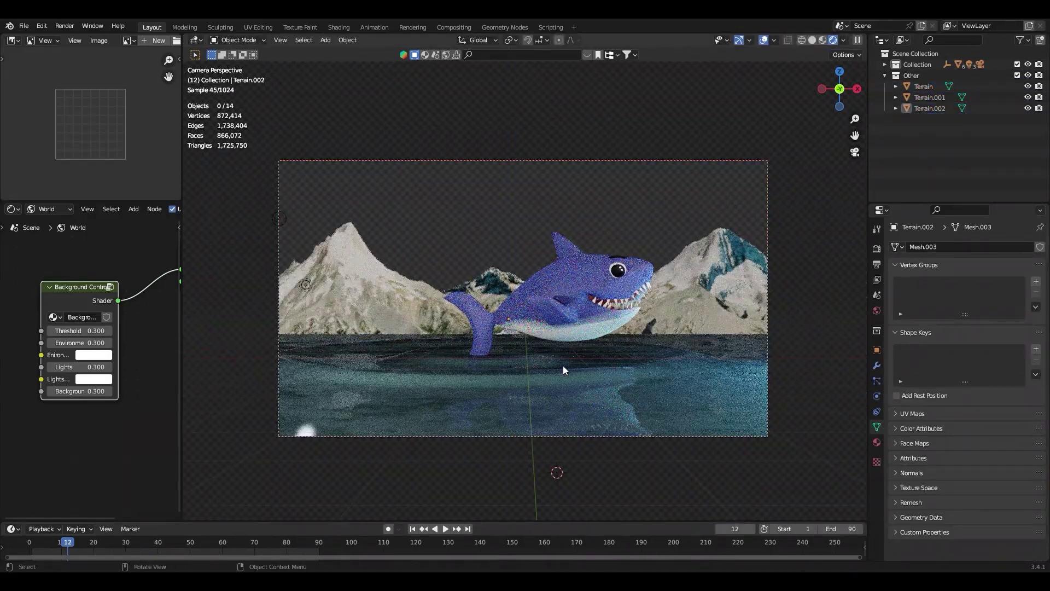
key("z")
Select the water plane and save the file as BabyShark.blend.
middle_click_drag(539, 366, 418, 342)
left_click(417, 343)
scroll(457, 368, "up", 3)
key("ctrl+s")
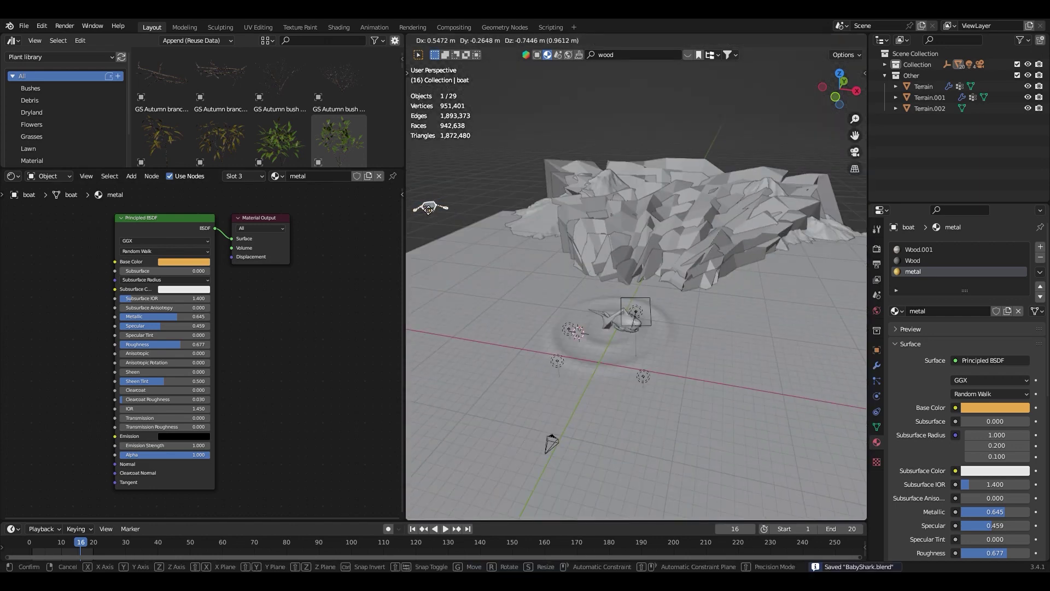
Move the boat and fog volume vertically while checking the rendered camera view.
key("KP_0")
key("g")
key("z")
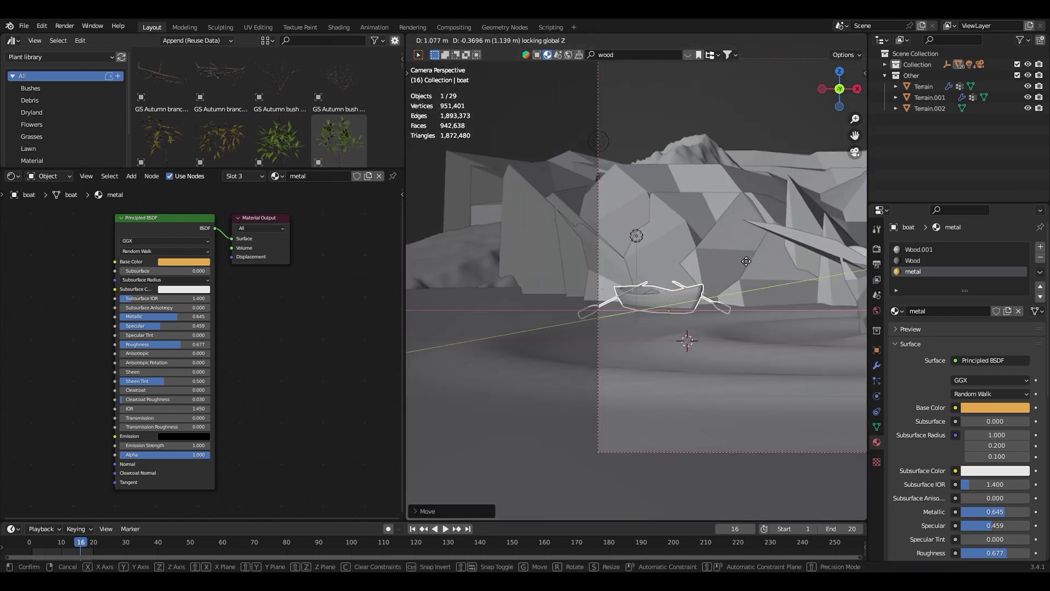
left_click(774, 207)
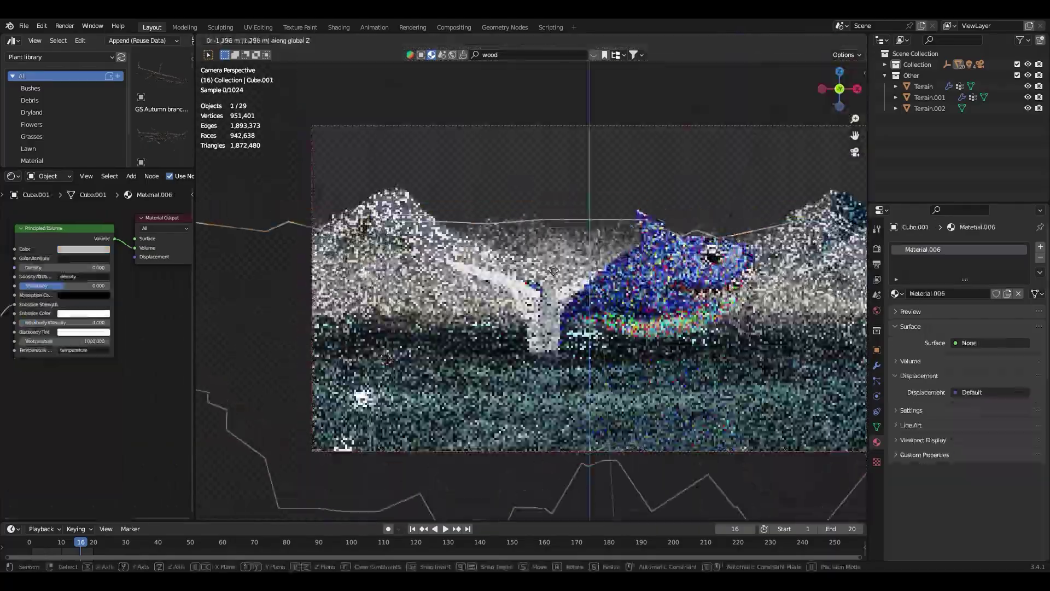
left_click_drag(544, 301, 533, 220)
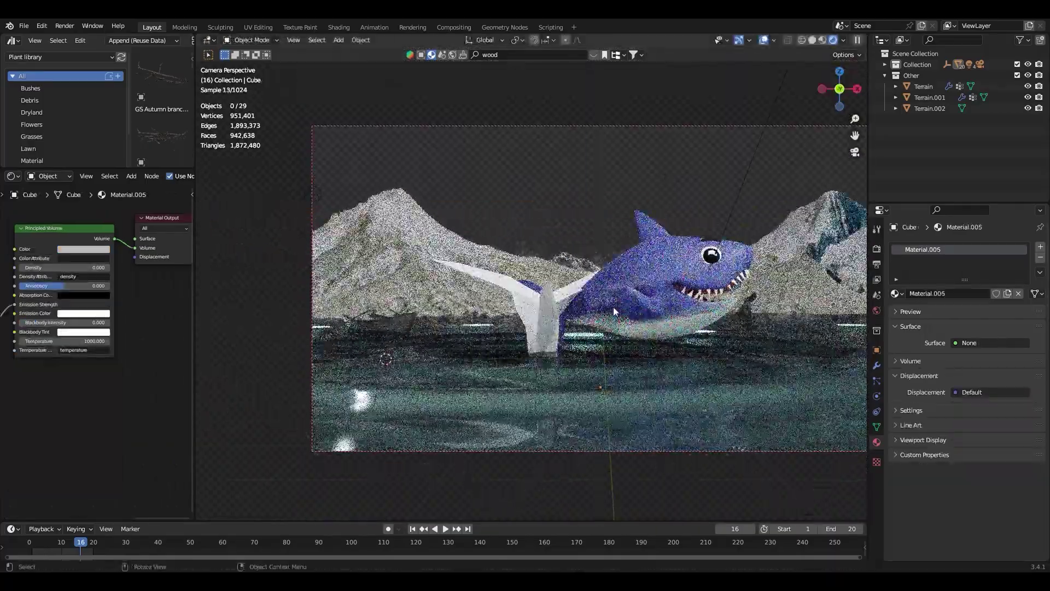
Set a colour ramp stop to near black, save, and show the world's shader nodes.
left_click(178, 241)
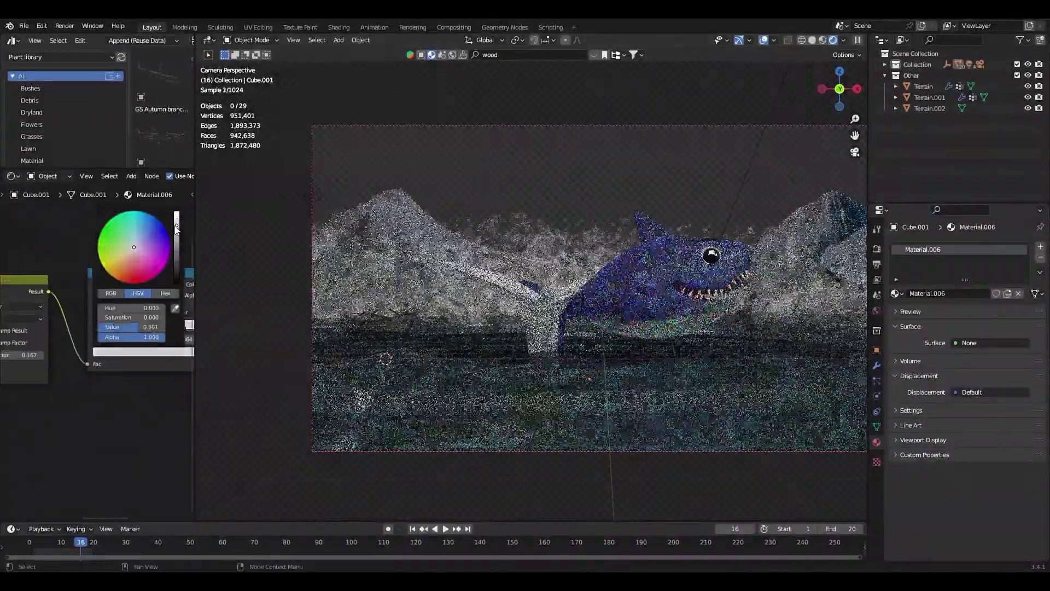
scroll(541, 284, "down", 5)
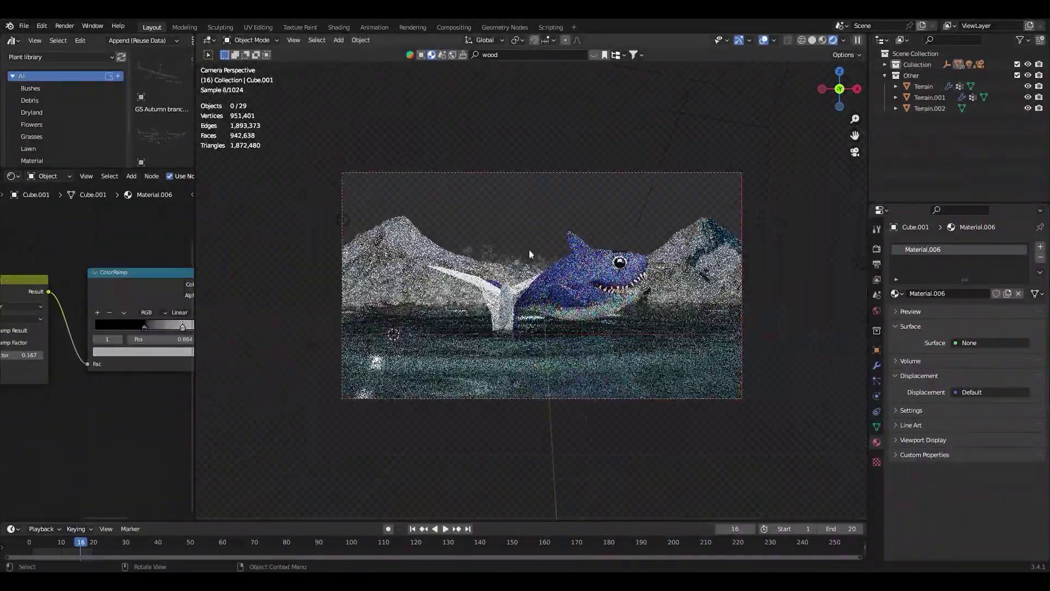
key("ctrl+s")
left_click(48, 176)
left_click(50, 200)
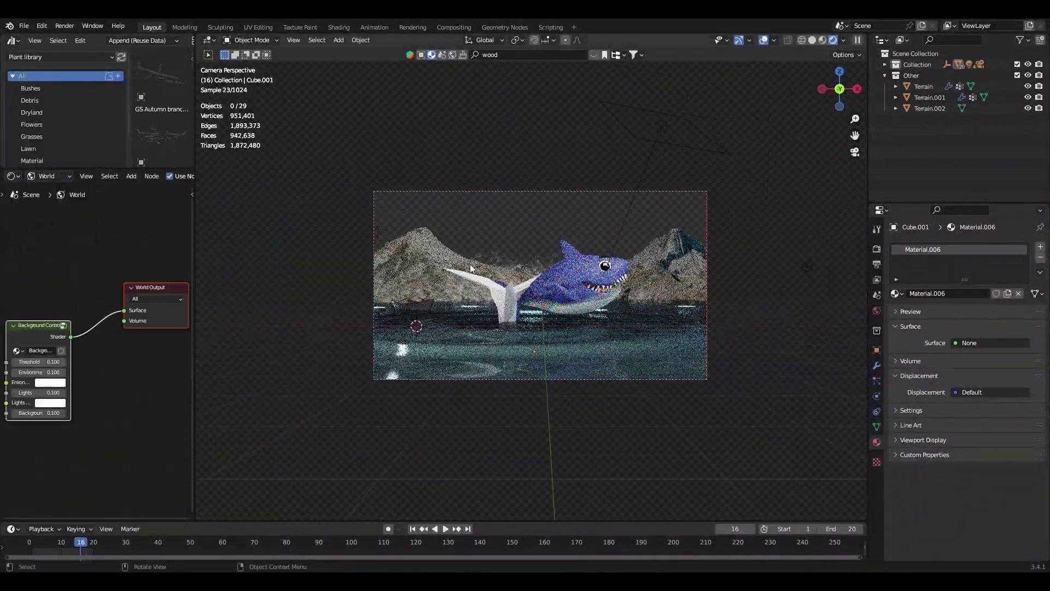
scroll(919, 178, "up", 10)
left_click(885, 64)
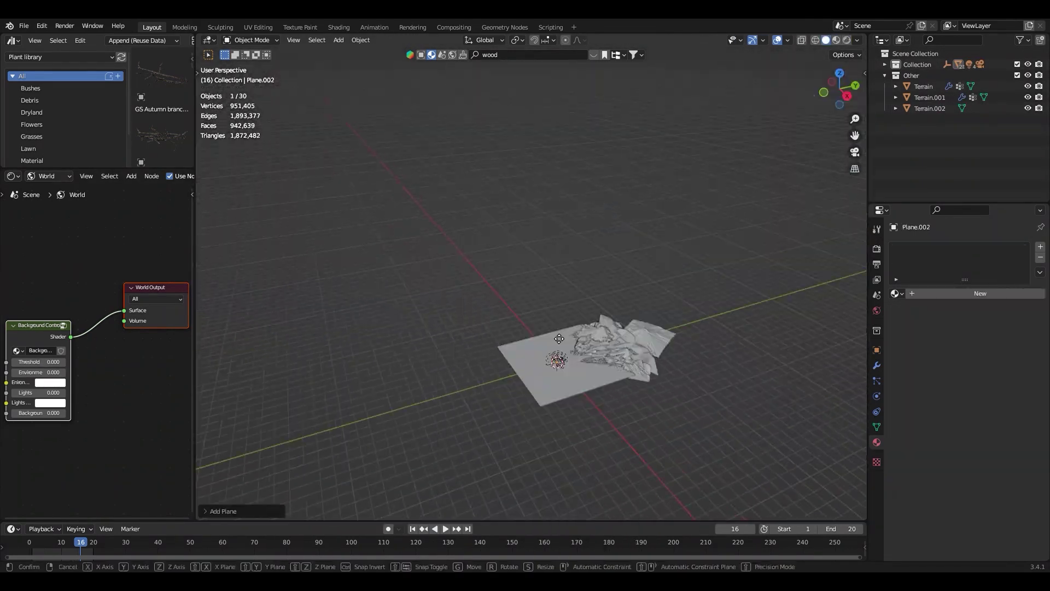
Stand the new plane upright at 90° and preview it in Rendered shading.
type("90")
key("Return")
key("KP_0")
key("KP_0")
key("KP_0")
left_click(619, 302)
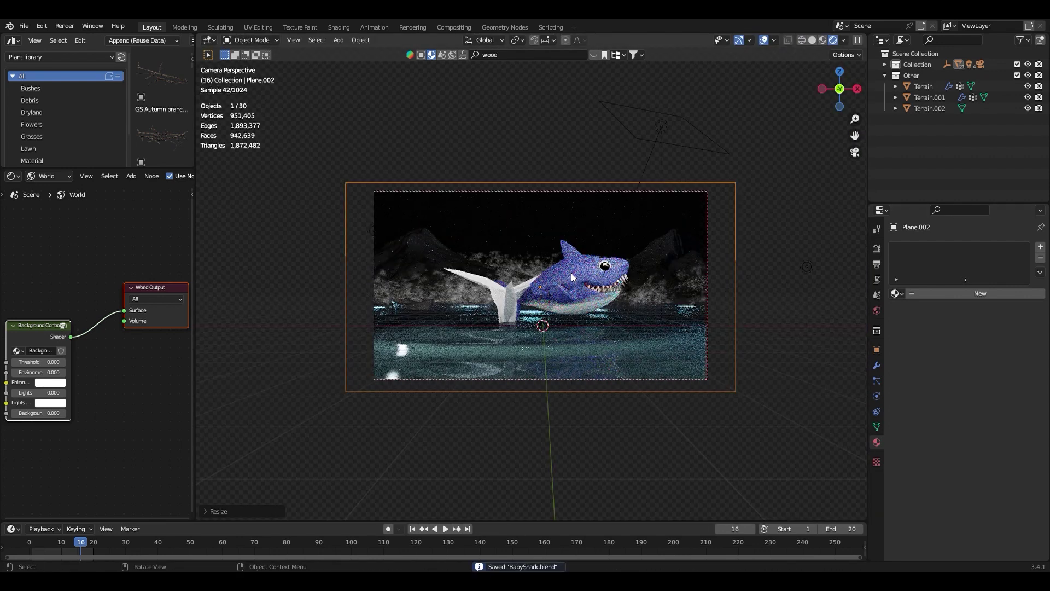
middle_click_drag(628, 240, 684, 281)
Add a new cube at the chosen spot and scale it down.
key("z")
left_click(683, 281)
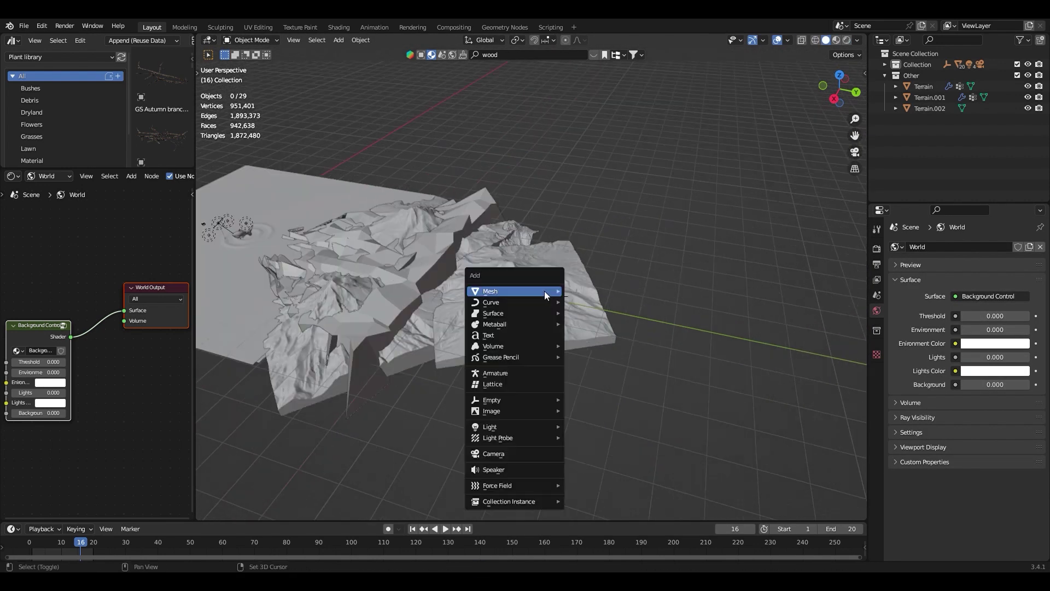
key("shift+a")
key("g")
key("KP_0")
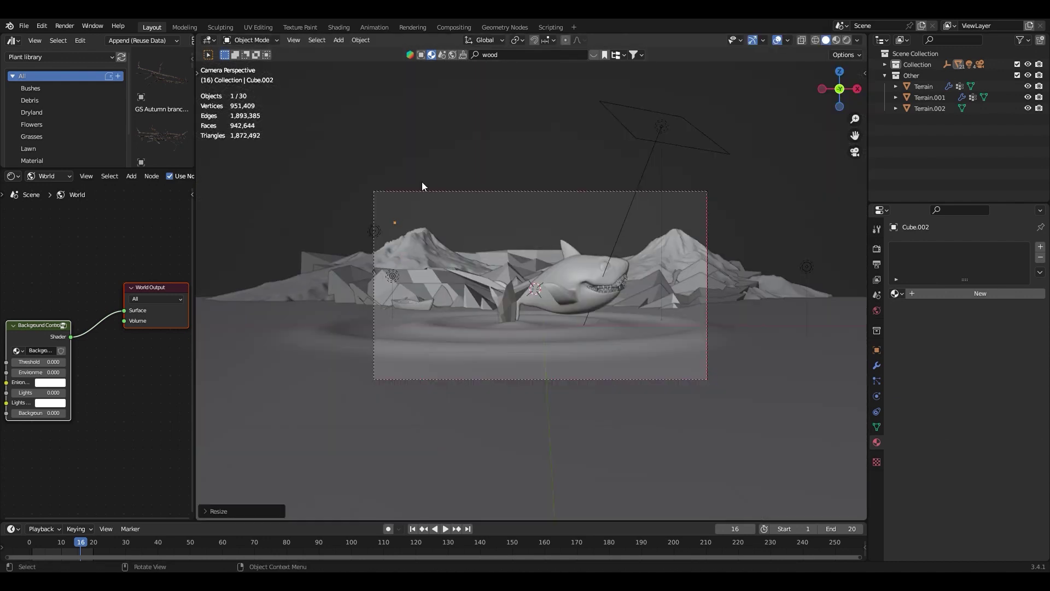
key("s")
left_click(519, 365)
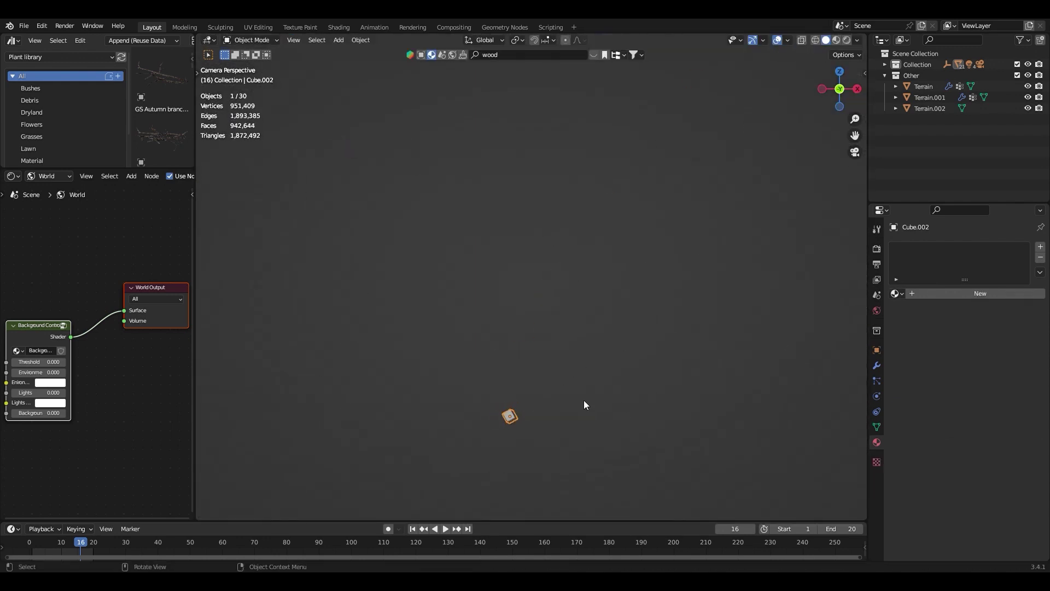
type("e")
Give the cube the EM.001 emission material and move it into a new Stars collection.
left_click(921, 320)
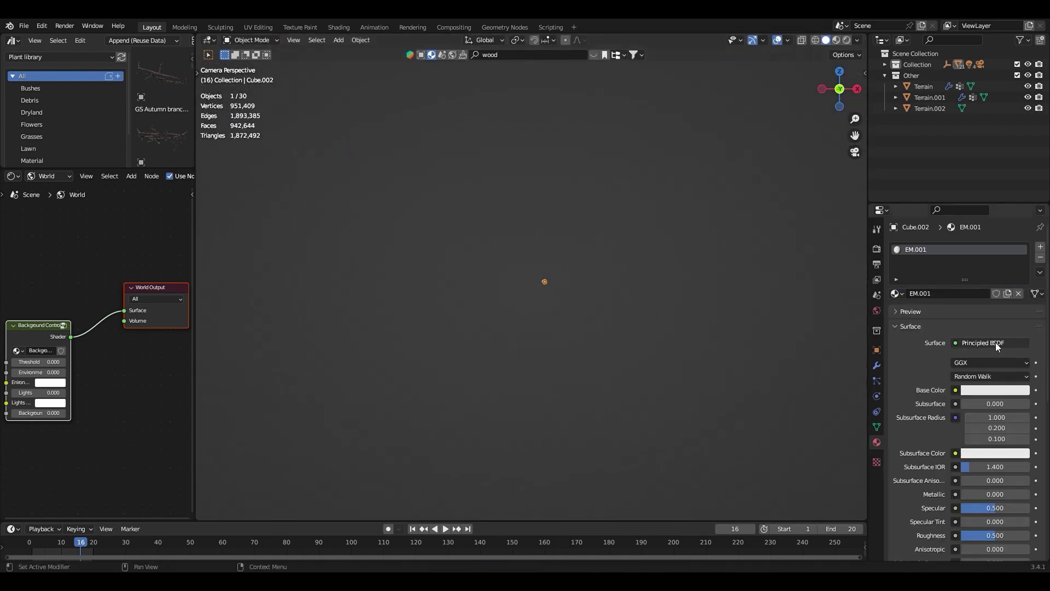
key("m")
left_click(500, 333)
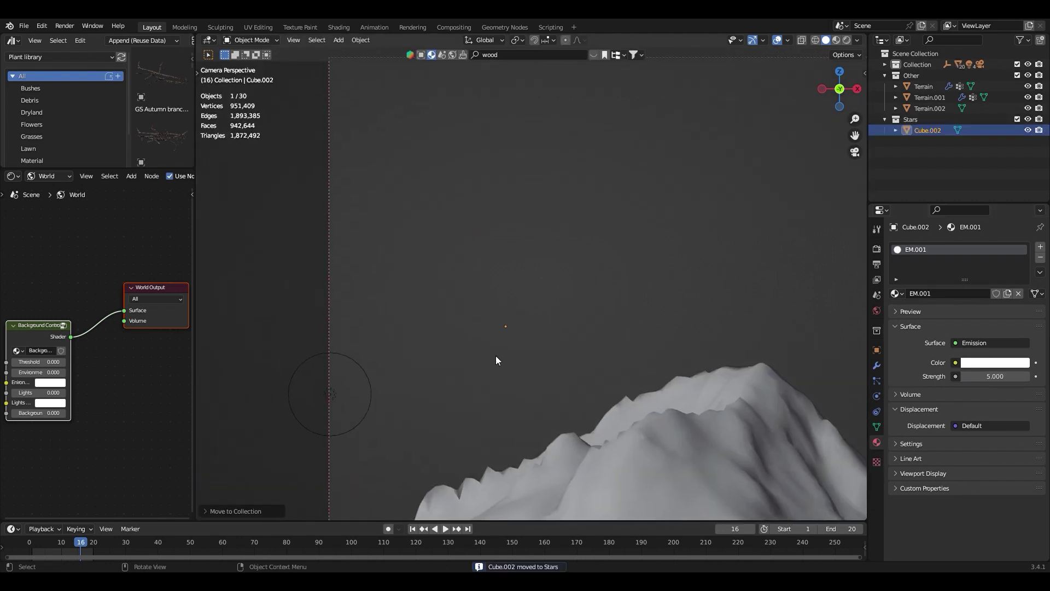
In Edit Mode, duplicate all the star vertices and rotate the copies from the top view.
key("Tab")
middle_click_drag(546, 291, 542, 322, "shift")
left_click(832, 296)
scroll(809, 312, "down", 3)
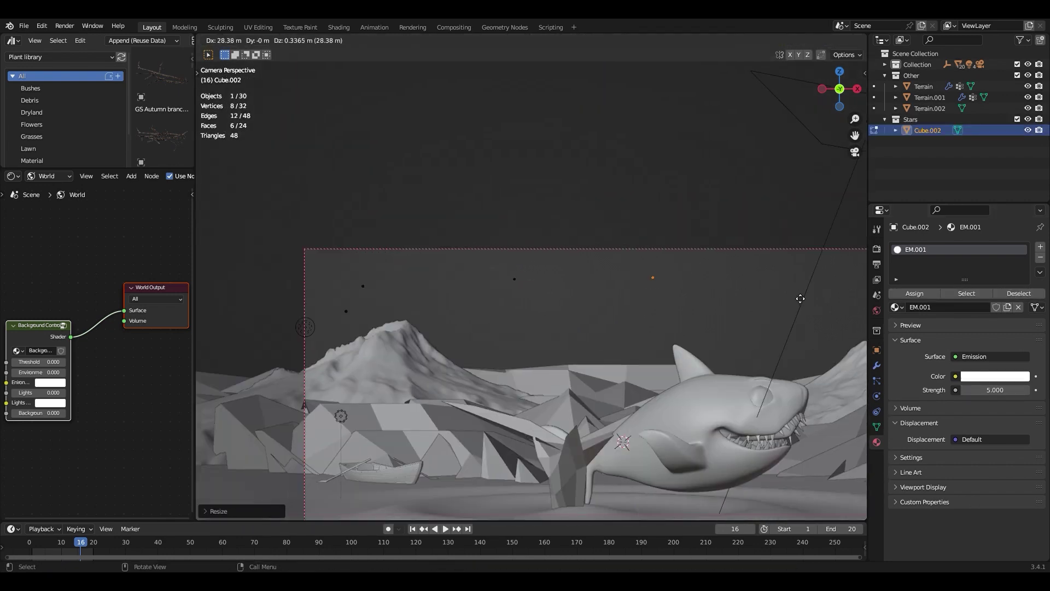
key("KP_7")
key("a")
key("shift+d")
key("r")
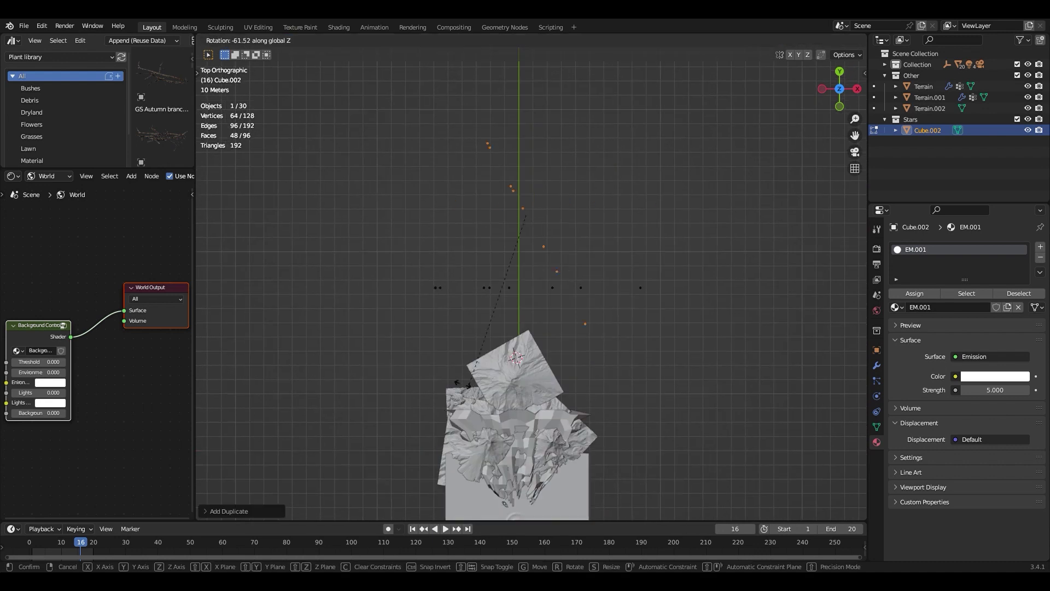
Duplicate and rotate a picked group of star points to scatter more stars.
left_click(432, 290)
key("Escape")
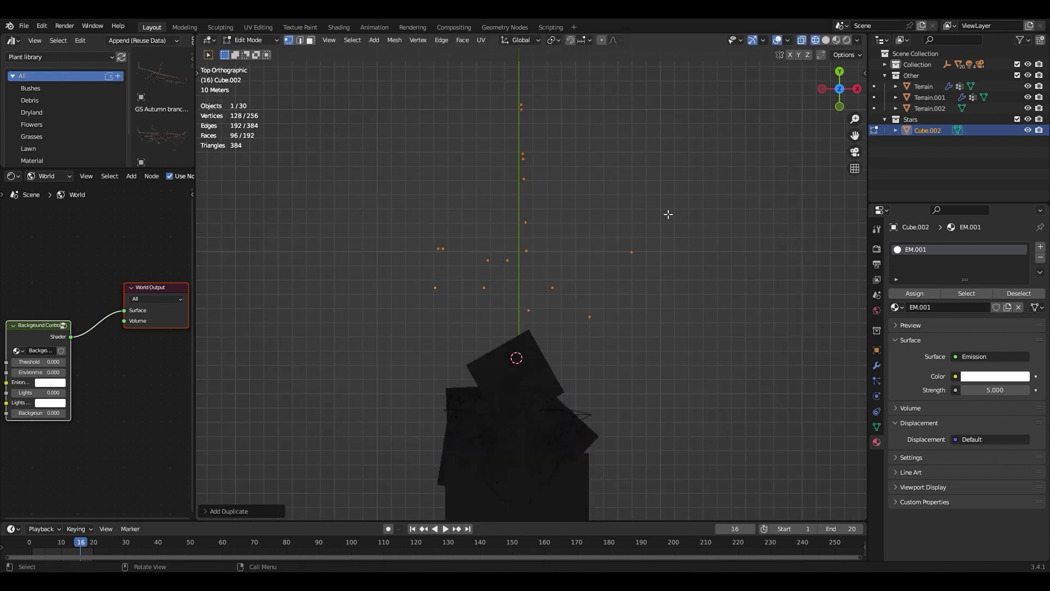
key("KP_0")
key("shift+d")
key("r")
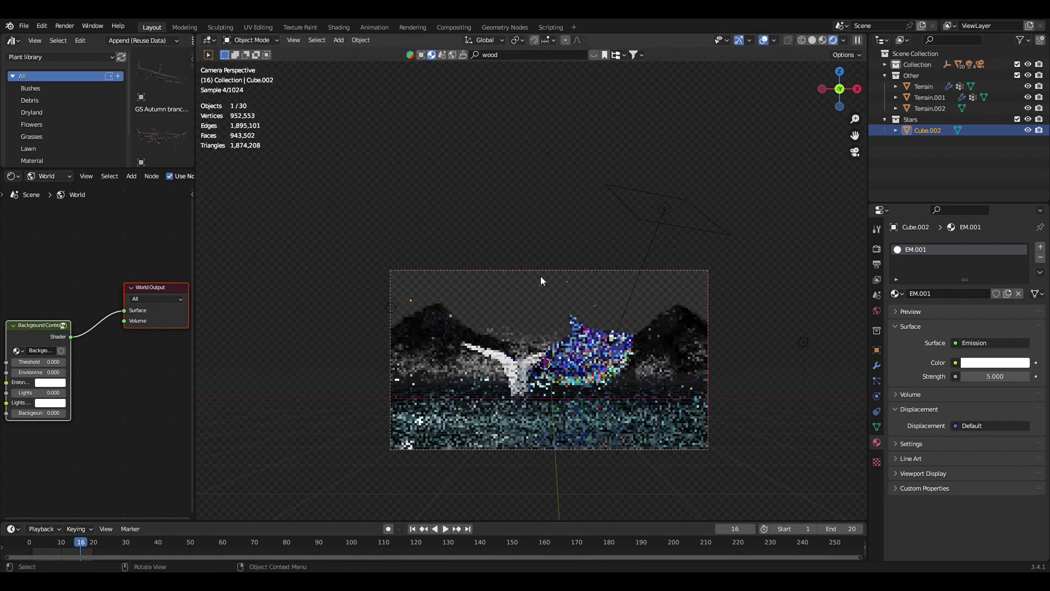
Add a light to the scene and undo the extra point light.
key("z")
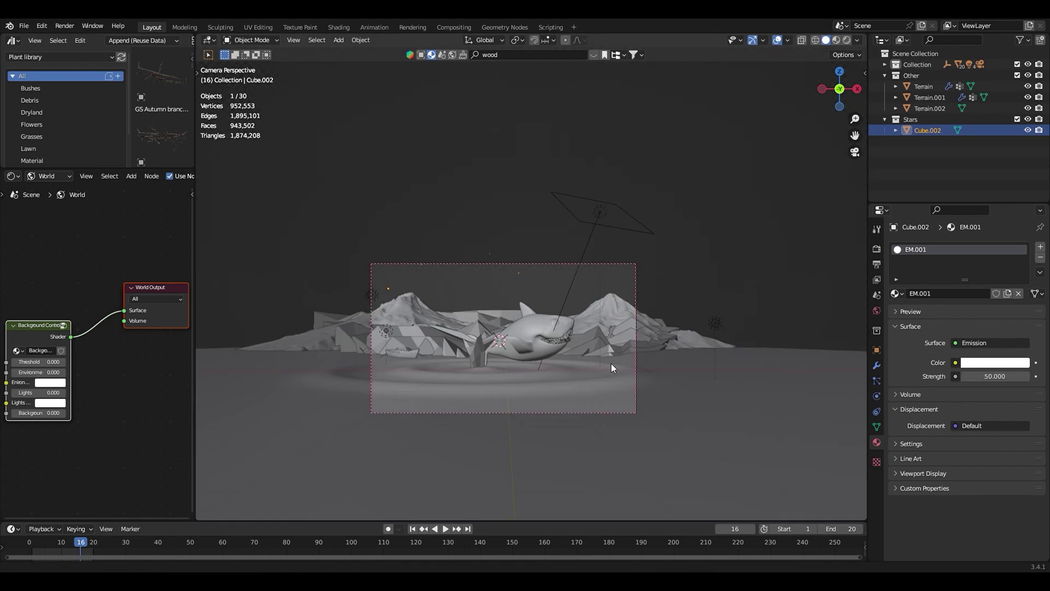
middle_click_drag(629, 288, 556, 293)
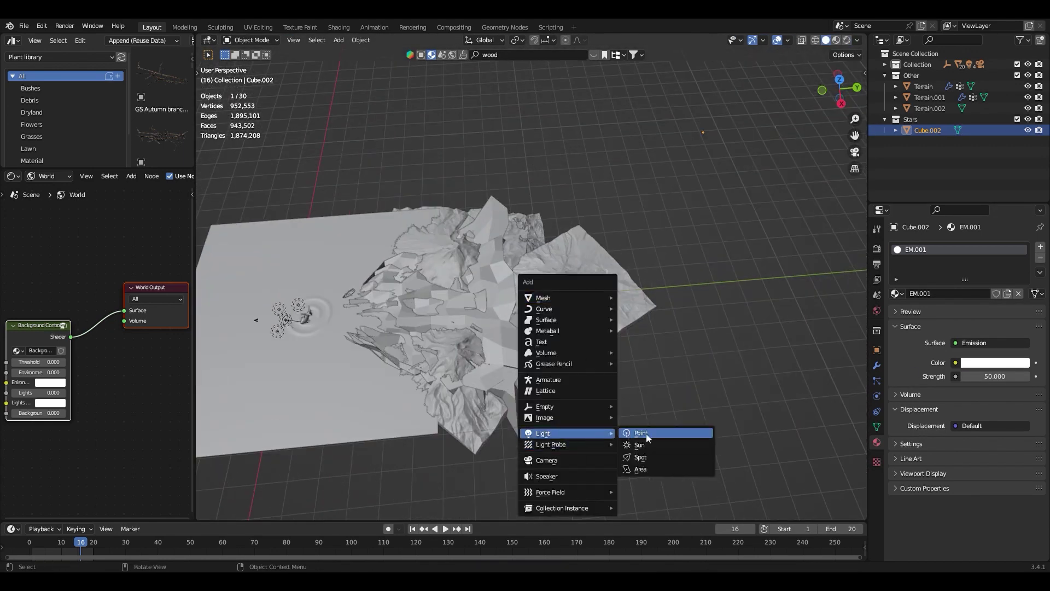
left_click(639, 445)
key("KP_3")
key("r")
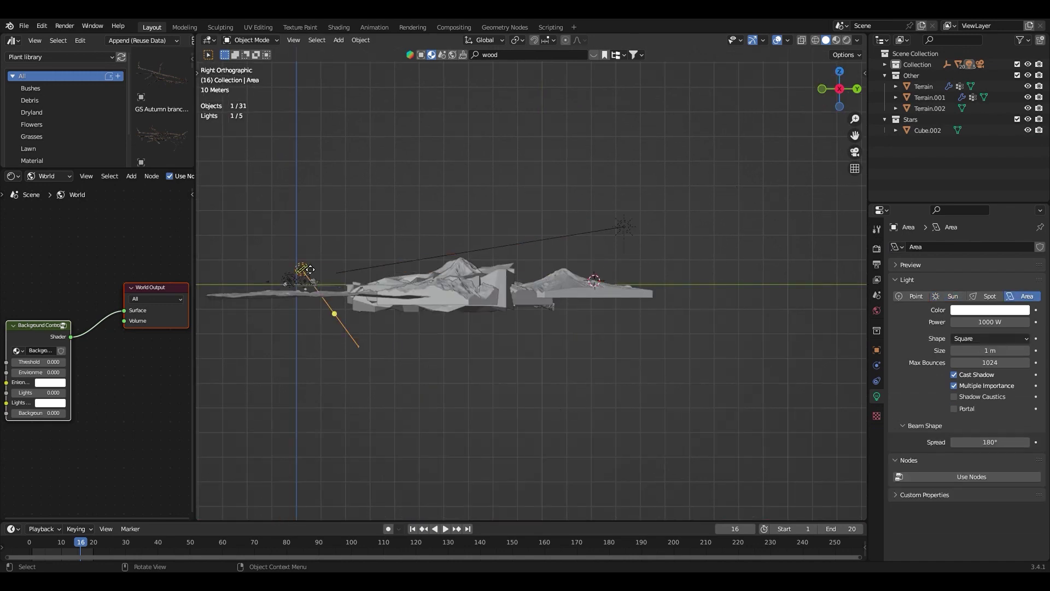
key("ctrl+z")
key("ctrl+z")
Set the Sun strength to 3.000 in the rendered camera view and rotate it around Z.
key("KP_0")
key("z")
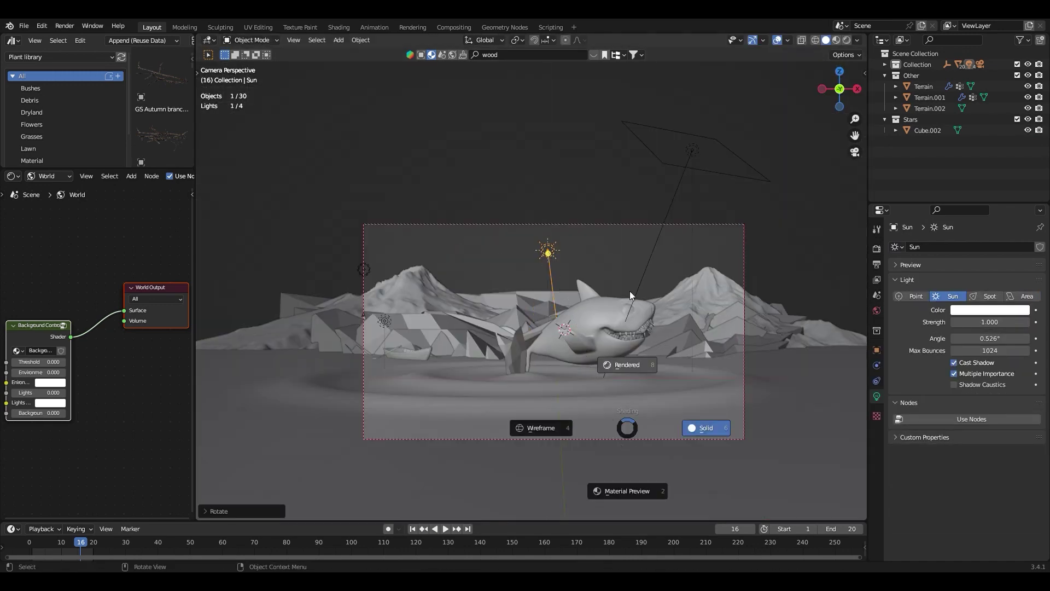
left_click(581, 344)
left_click(990, 322)
type("3")
key("Return")
key("r")
key("z")
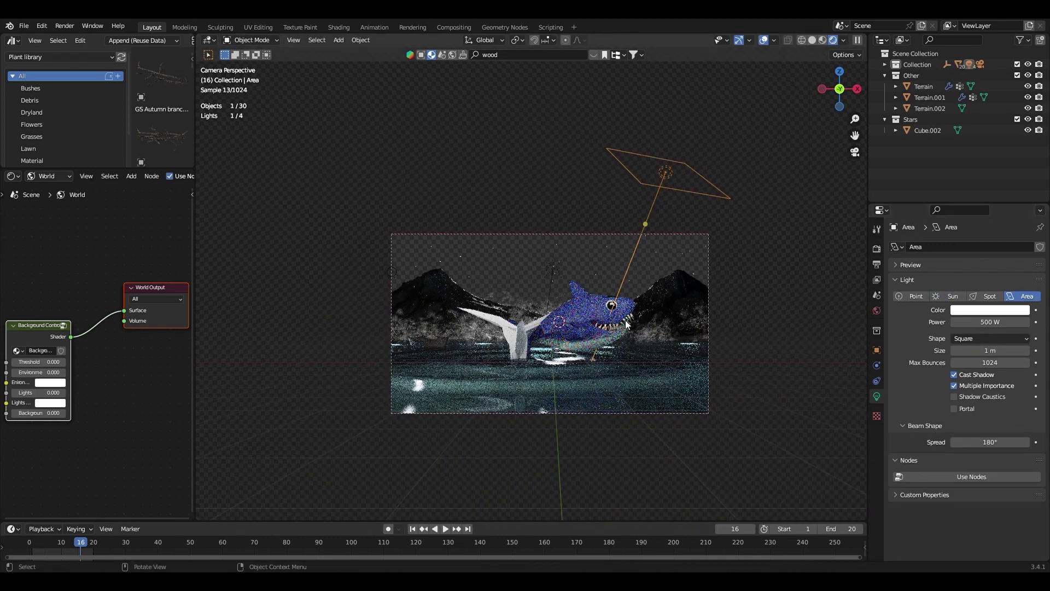
scroll(626, 324, "up", 2)
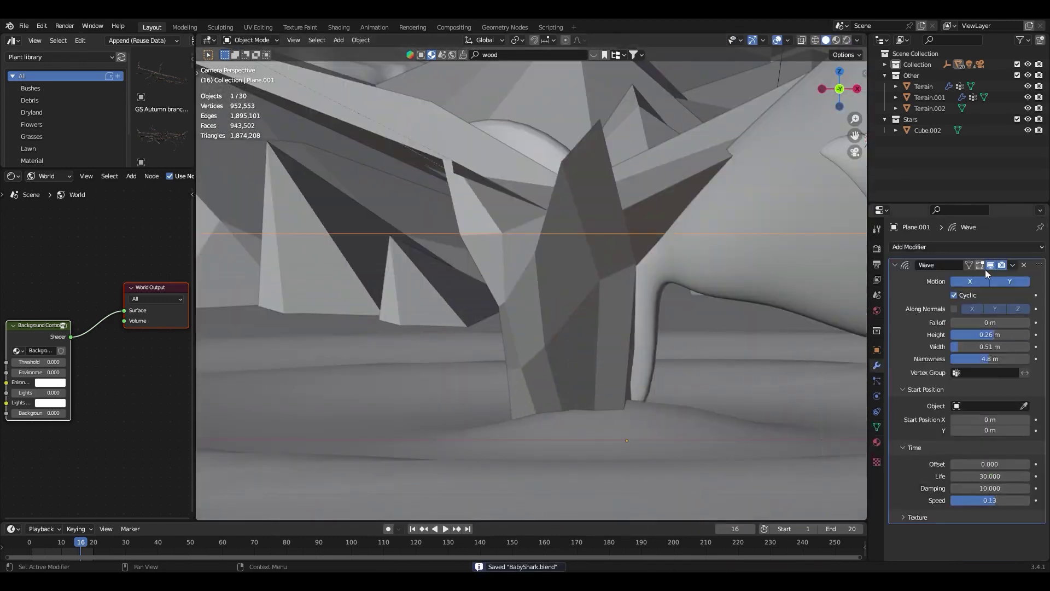
Select water vertices around the shark's tail and scale them with smooth falloff.
key("KP_7")
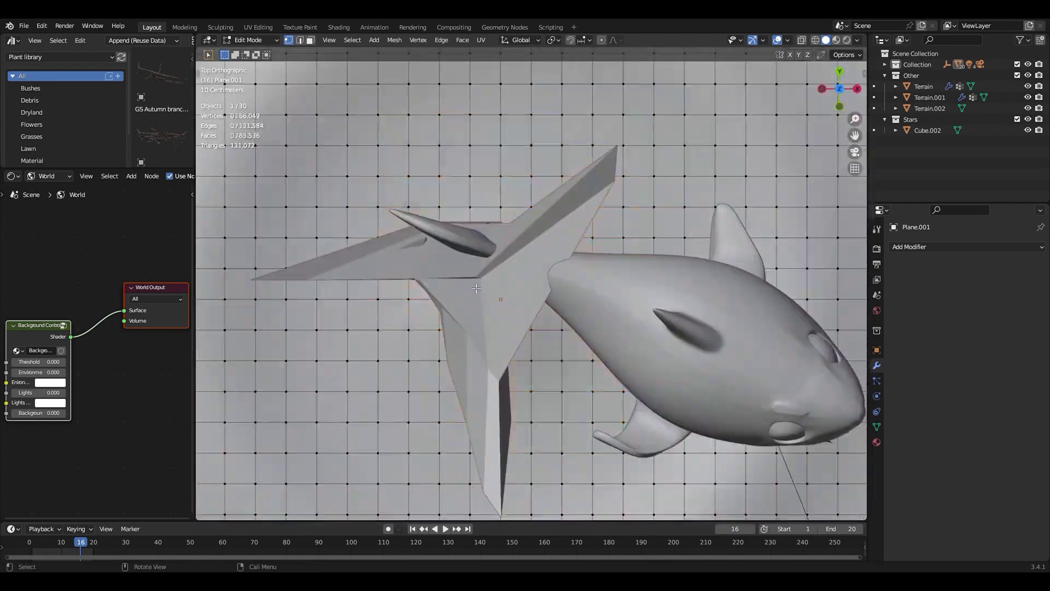
left_click_drag(409, 188, 658, 381)
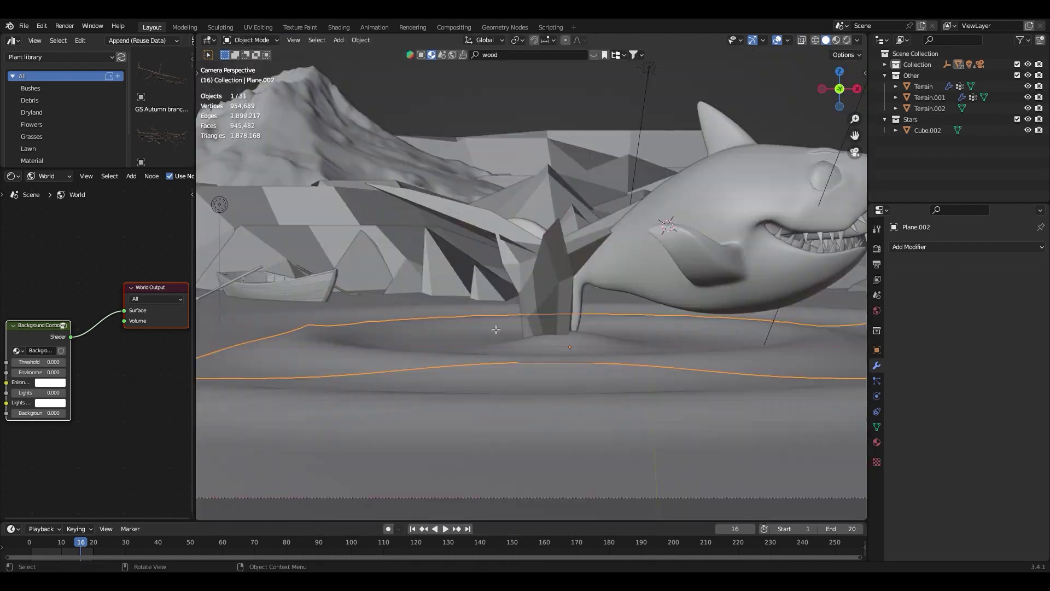
key("Tab")
right_click(547, 334)
key("Escape")
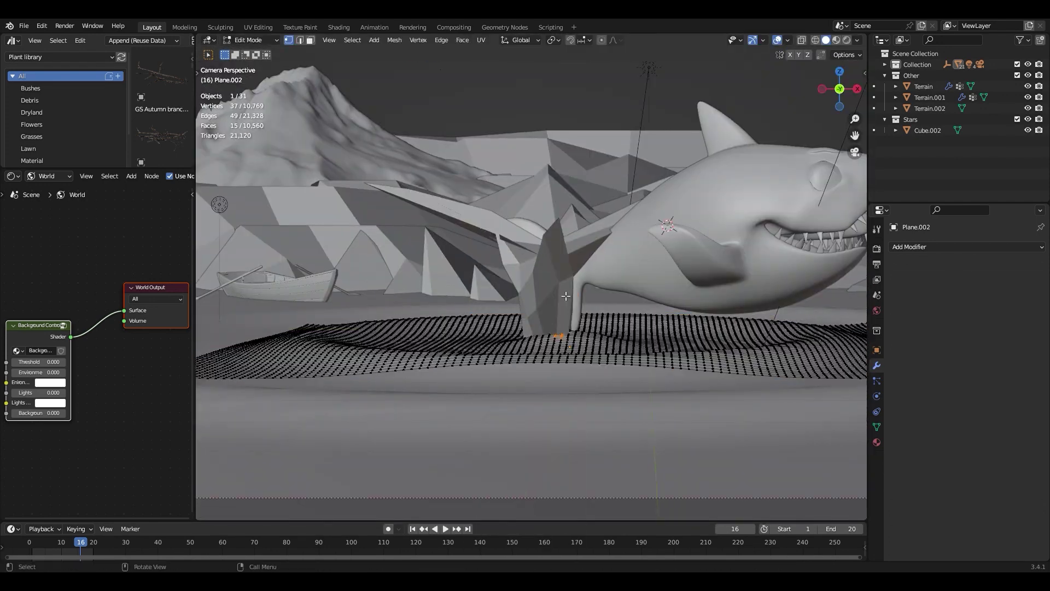
left_click(568, 285)
key("g")
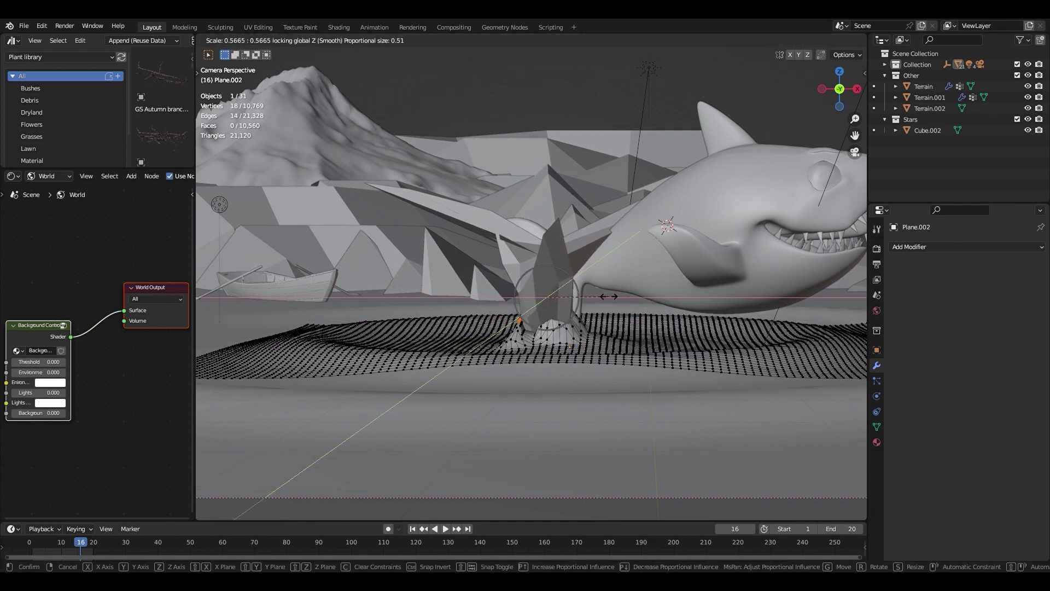
left_click(623, 311)
Circle-select vertices at the tail's base in X-ray and raise them vertically.
scroll(547, 317, "down", 5)
mouse_move(547, 317)
middle_mouse_down()
mouse_move(517, 325)
mouse_move(484, 210)
middle_mouse_up()
scroll(517, 325, "up", 5)
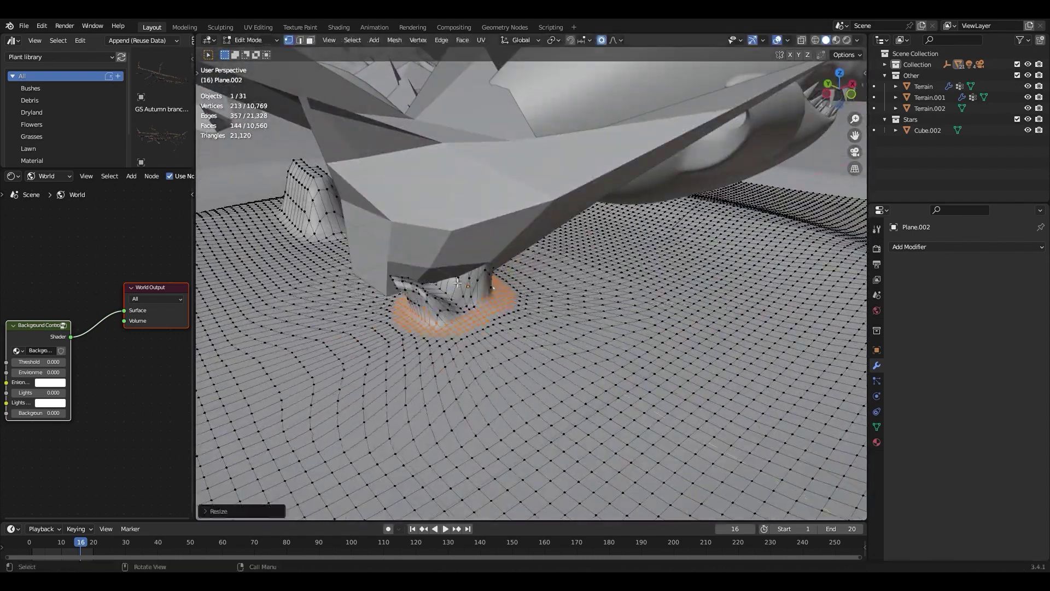
key("alt+z")
key("alt+a")
key("c")
left_click(483, 210)
key("Escape")
key("KP_1")
key("g")
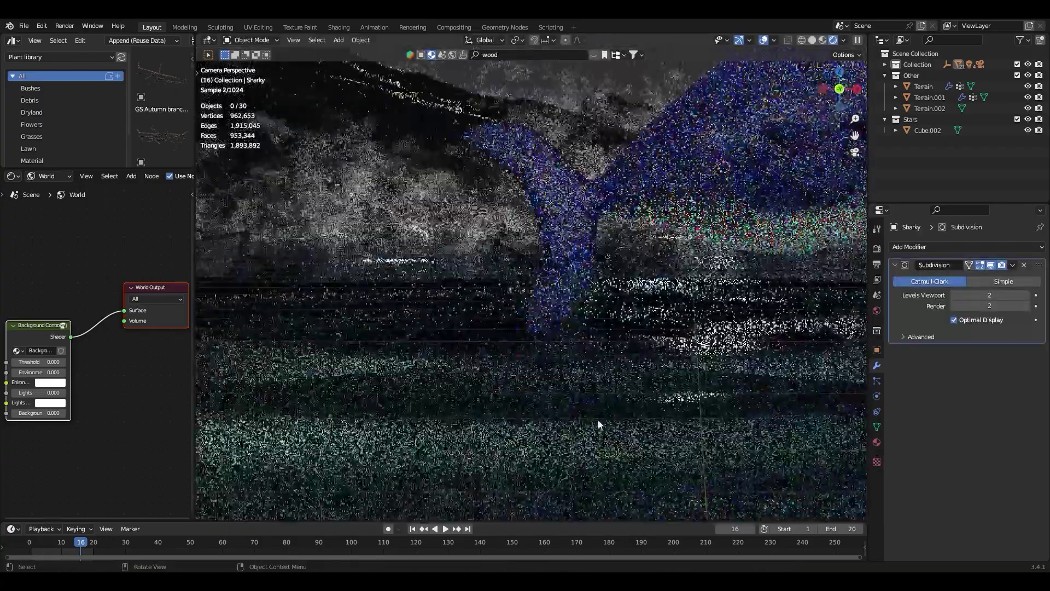
Select the water plane and glowing cube and move them into the Underwater Lights collection.
left_click(599, 419)
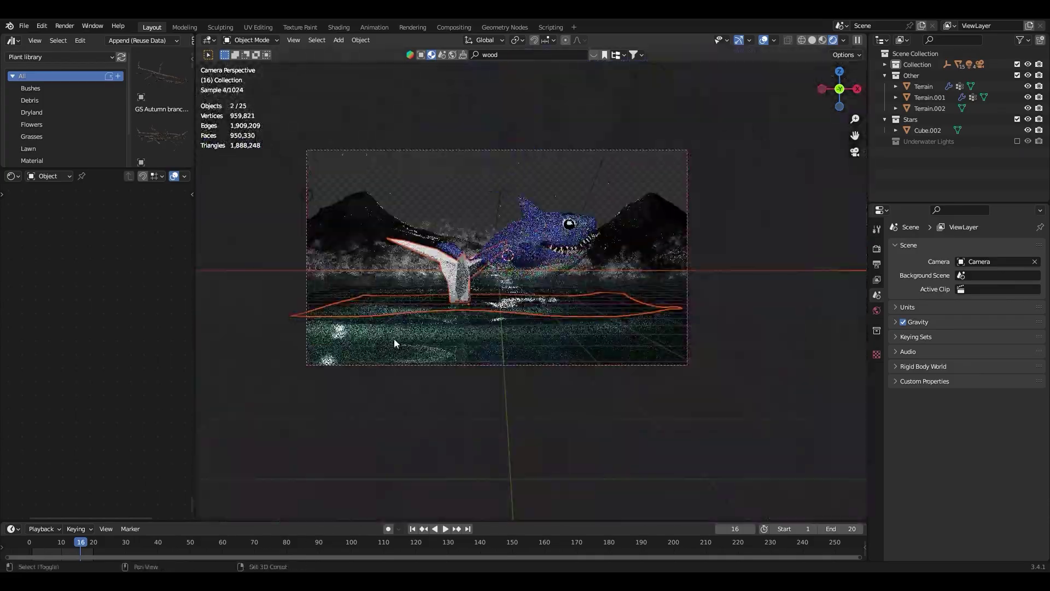
mouse_move(394, 343)
middle_mouse_down()
mouse_move(402, 319)
mouse_move(590, 279)
mouse_move(534, 226)
mouse_move(573, 173)
middle_mouse_up()
scroll(572, 172, "up", 3)
left_click(539, 191)
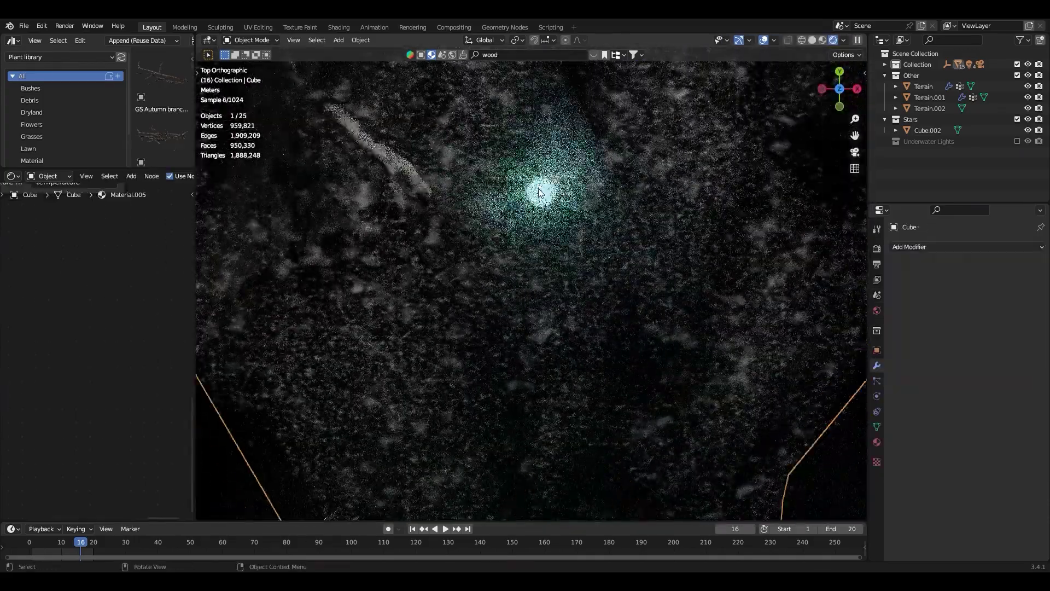
left_click(538, 188)
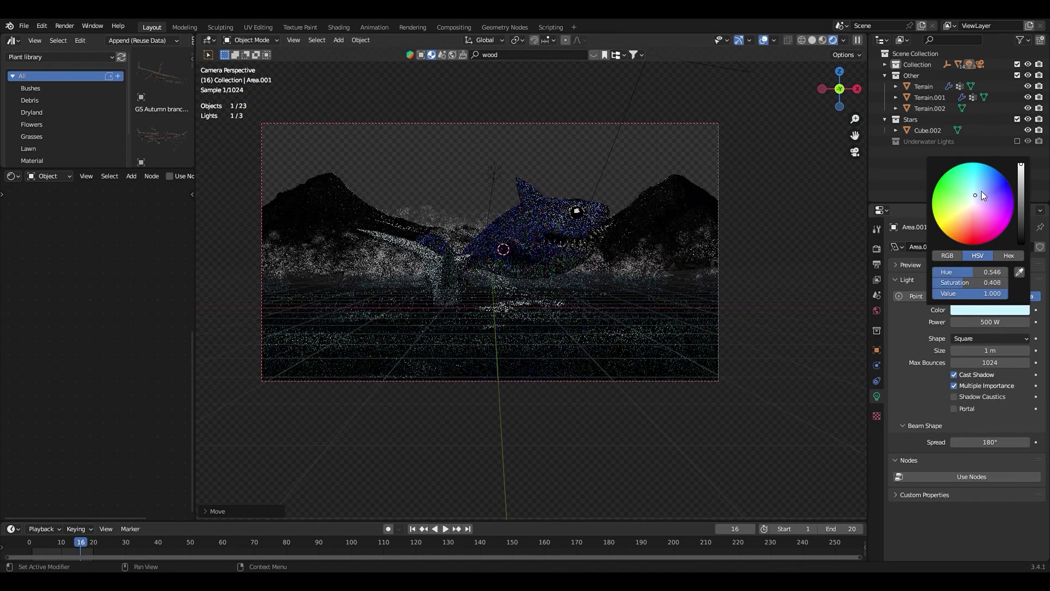
Make the area light bluer at 3000 W power, then delete it.
left_click(983, 196)
left_click(986, 321)
type("200")
double_click(990, 322)
type("3000")
key("Return")
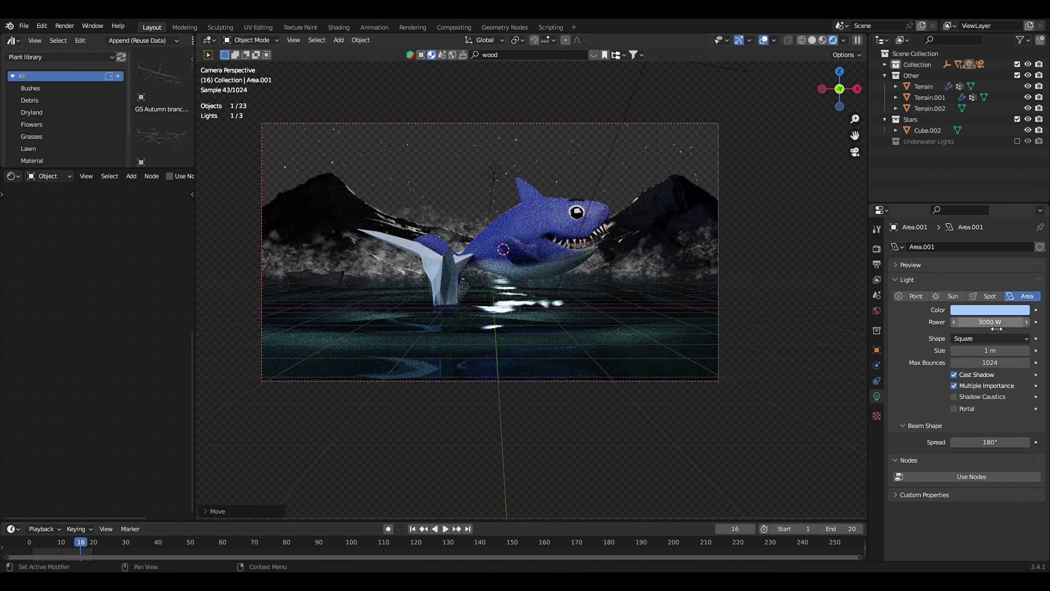
key("Delete")
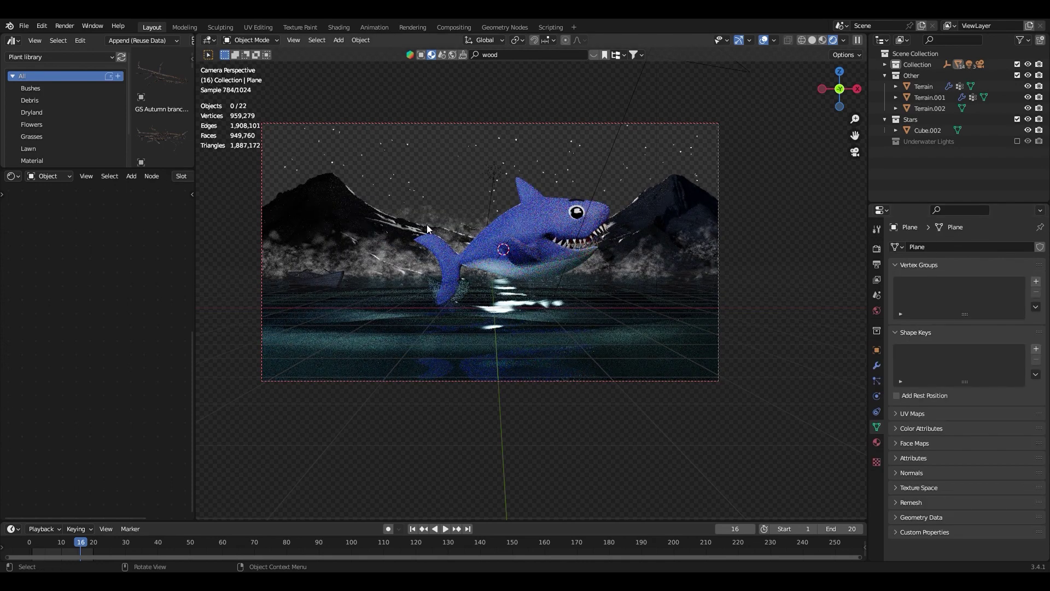
Rotate the Sun around the X axis to raise it higher.
left_click(493, 192)
key("r")
key("x")
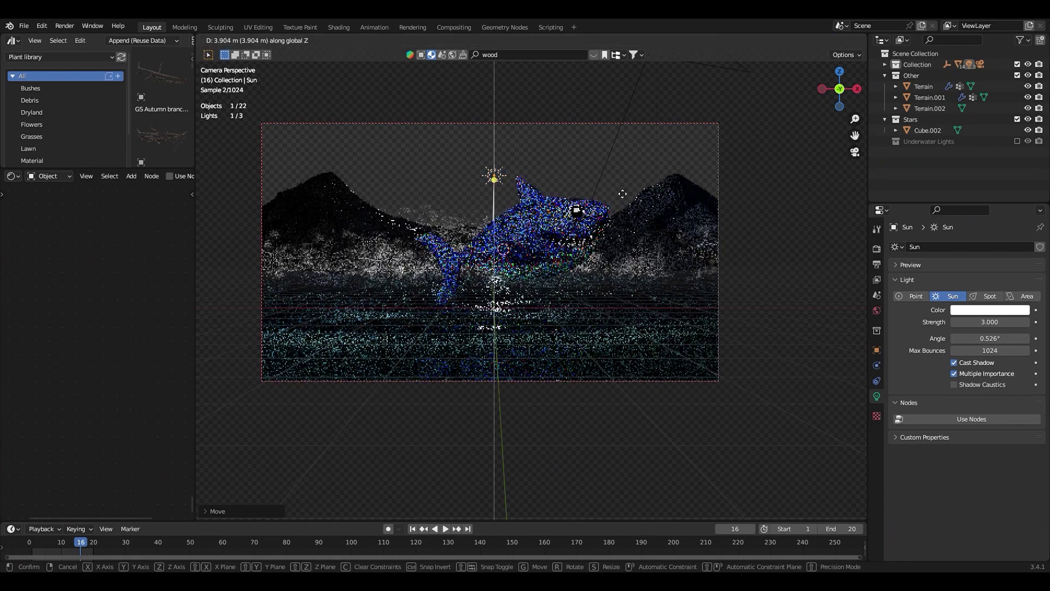
left_click(642, 306)
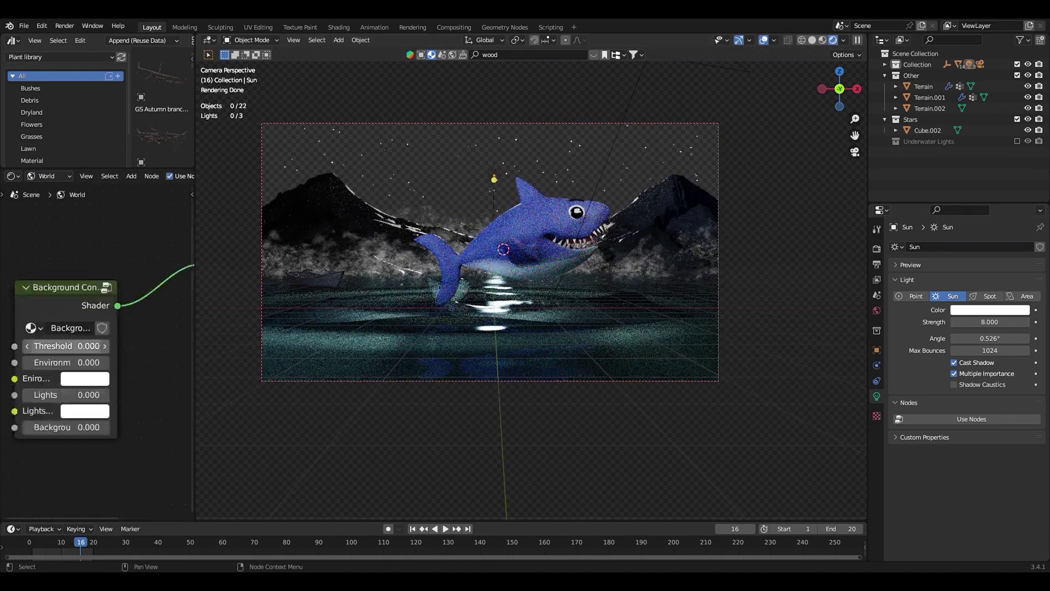
Set all four Background node values to 0.03, then lower them to 0.015.
left_click_drag(53, 340, 54, 427)
type("0.03")
key("Return")
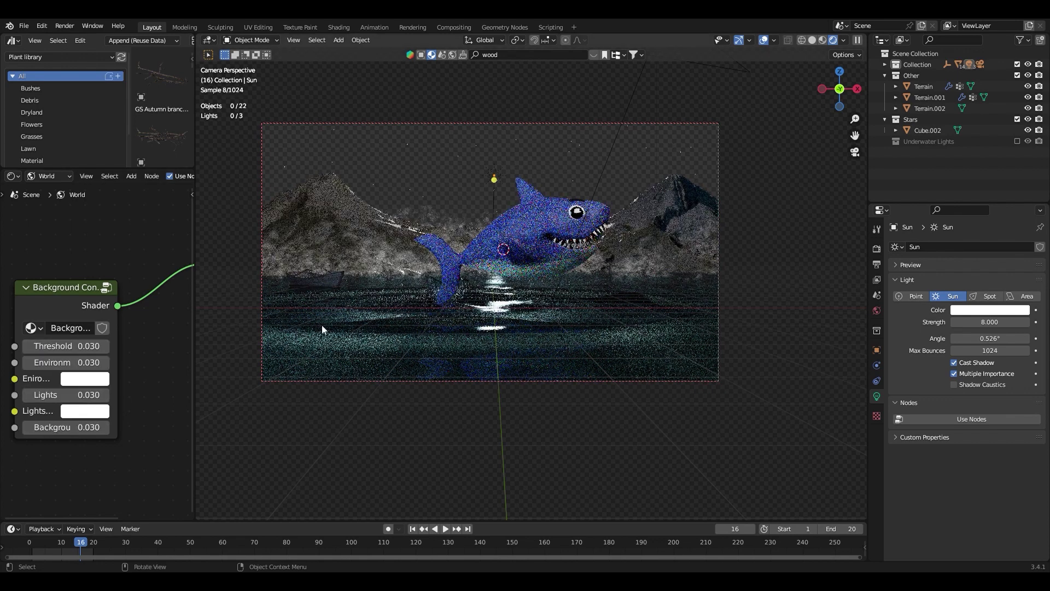
left_click_drag(66, 345, 54, 346)
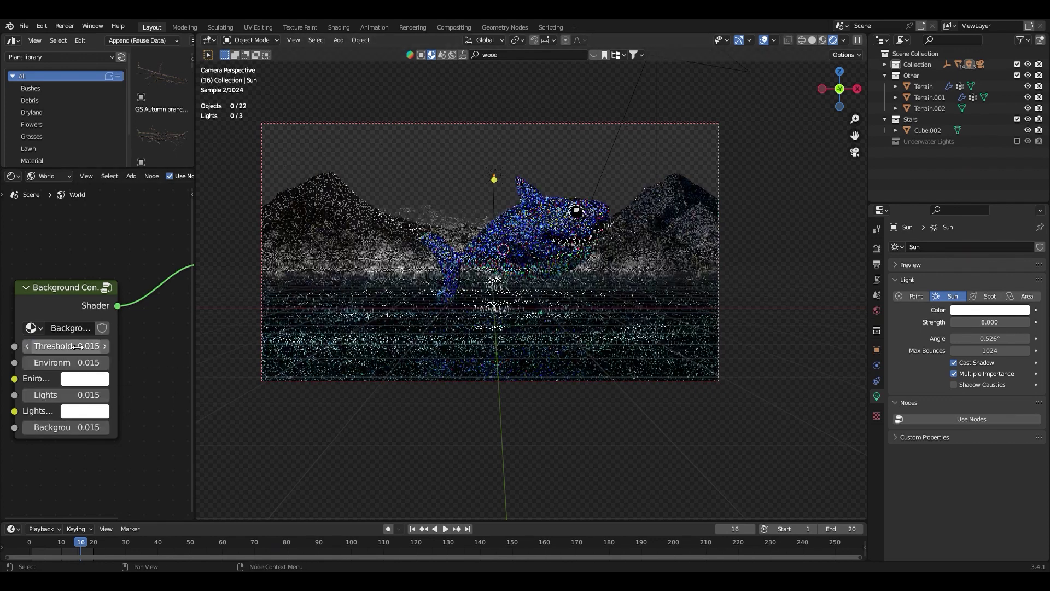
middle_click_drag(576, 281, 543, 338)
Duplicate the area light from the top view and rotate the copy around Z.
left_click(308, 219)
key("KP_7")
left_click(656, 331)
key("shift+d")
key("r")
left_click(682, 348)
Make the duplicate light pale yellow while viewing the rendered camera view.
key("KP_0")
key("z")
left_click(990, 310)
left_click_drag(958, 215, 965, 208)
scroll(635, 295, "up", 1)
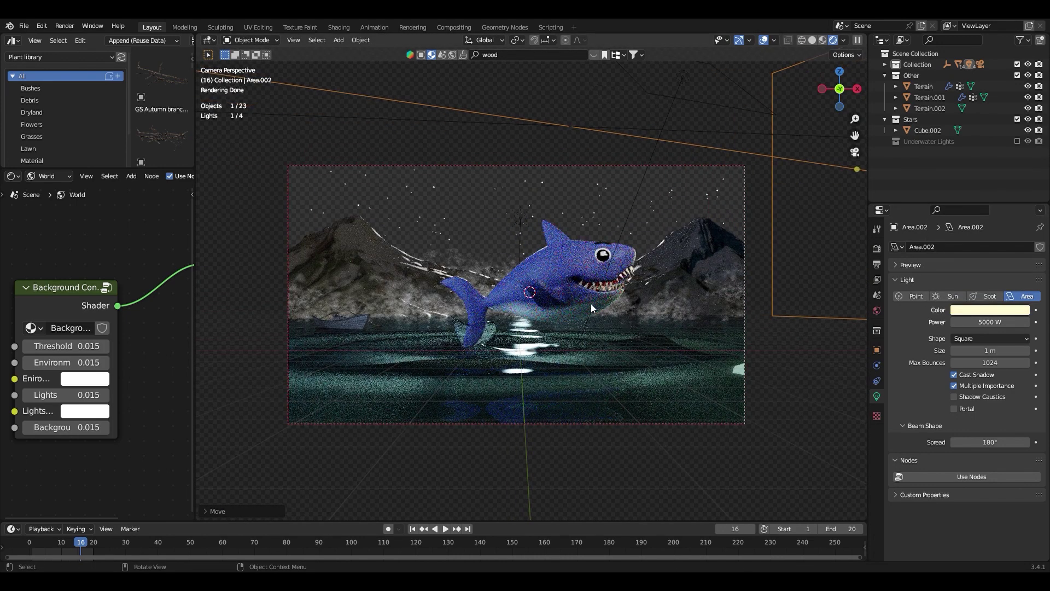
left_click(590, 308)
Inspect the glass object at the shark's tail in edit mode.
key("z")
scroll(675, 282, "up", 2)
scroll(598, 312, "up", 3)
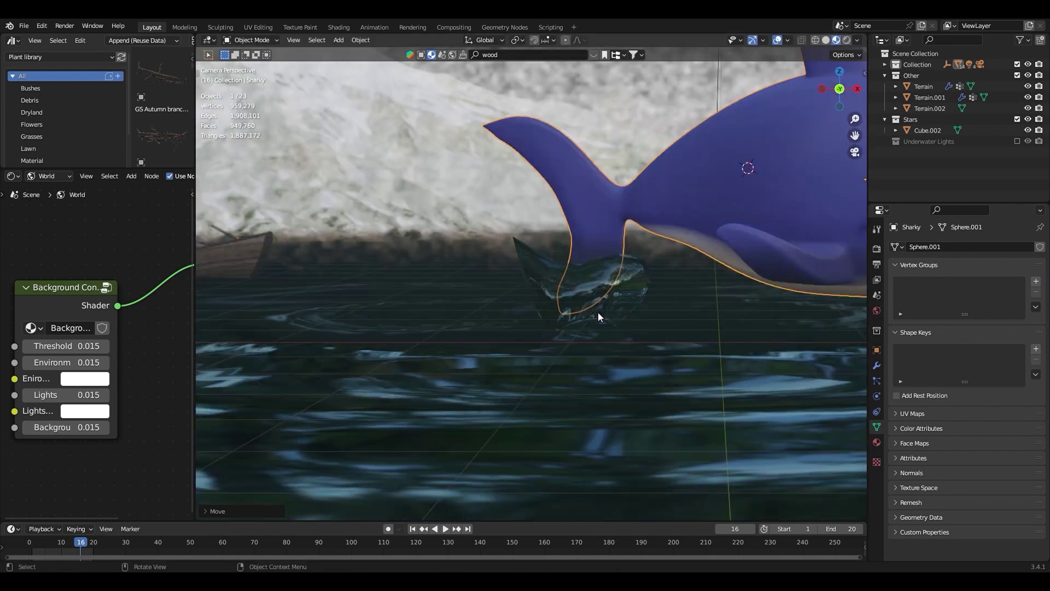
left_click(598, 311)
key("Tab")
scroll(712, 266, "up", 2)
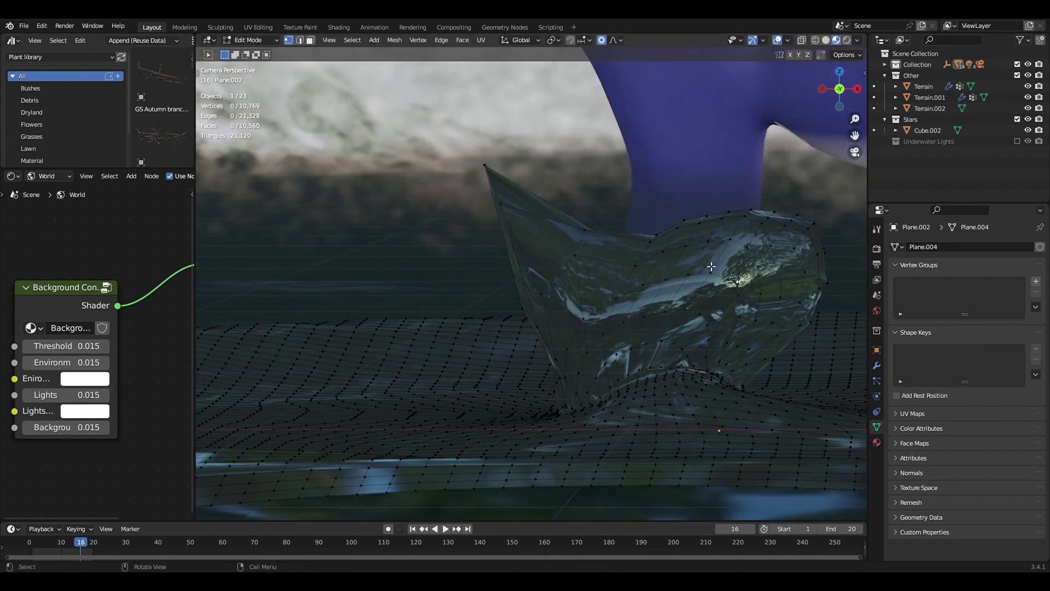
key("Tab")
Add a UV sphere for the droplet and adjust its segment count.
key("shift+a")
left_click(680, 159)
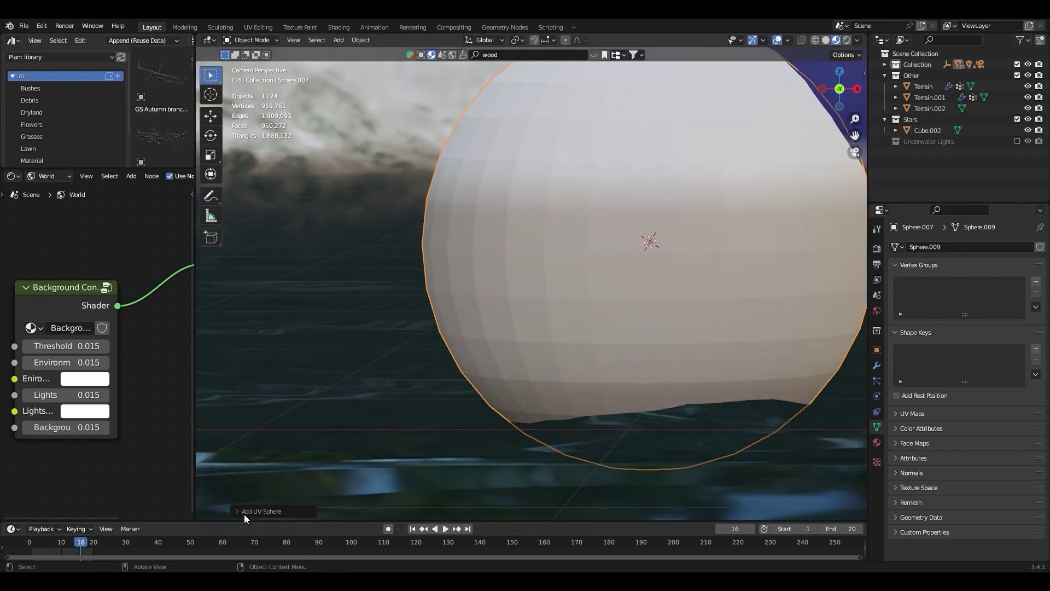
left_click(257, 511)
double_click(339, 392)
scroll(402, 168, "down", 4)
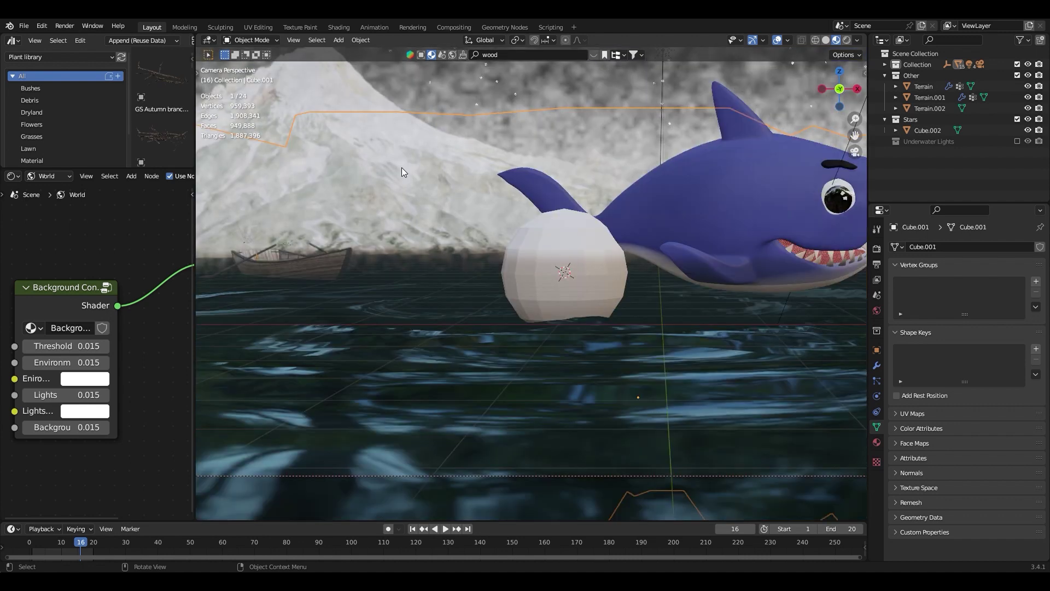
scroll(369, 141, "down", 3)
Assign Material.004 to the droplet sphere.
left_click(599, 273)
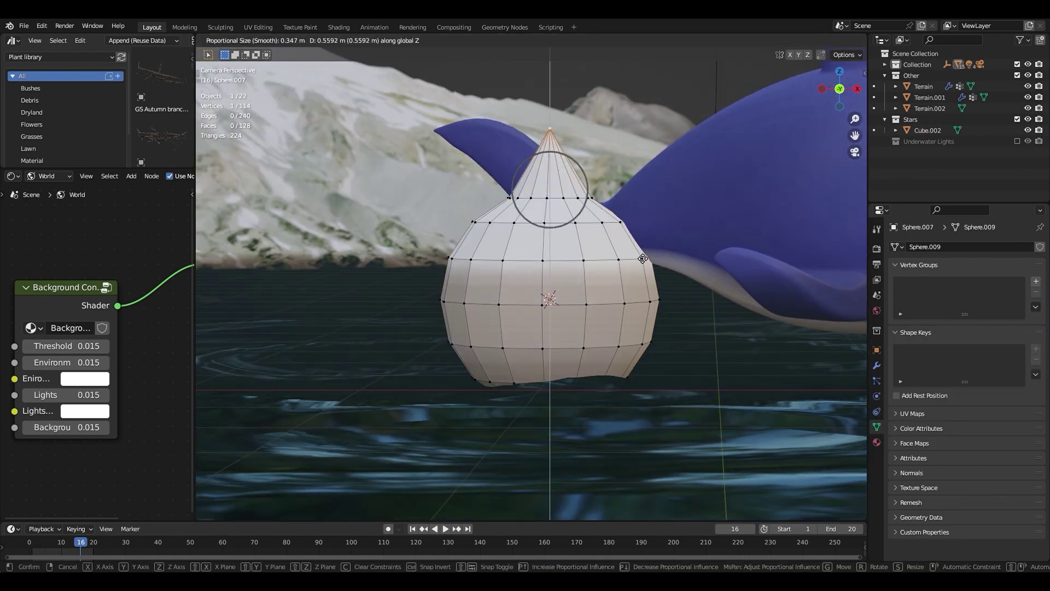
scroll(637, 235, "down", 12)
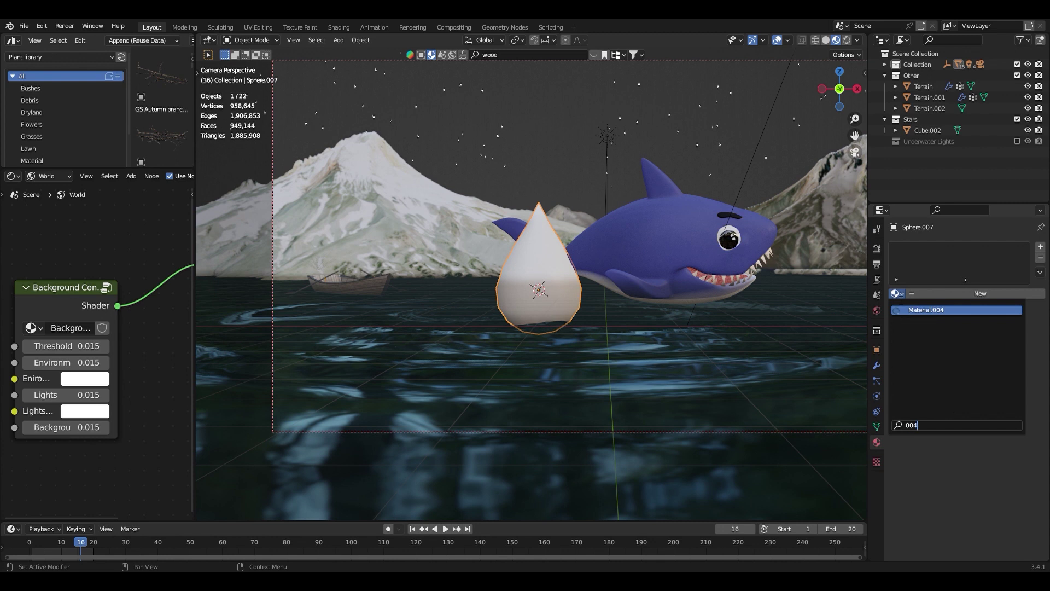
left_click(920, 311)
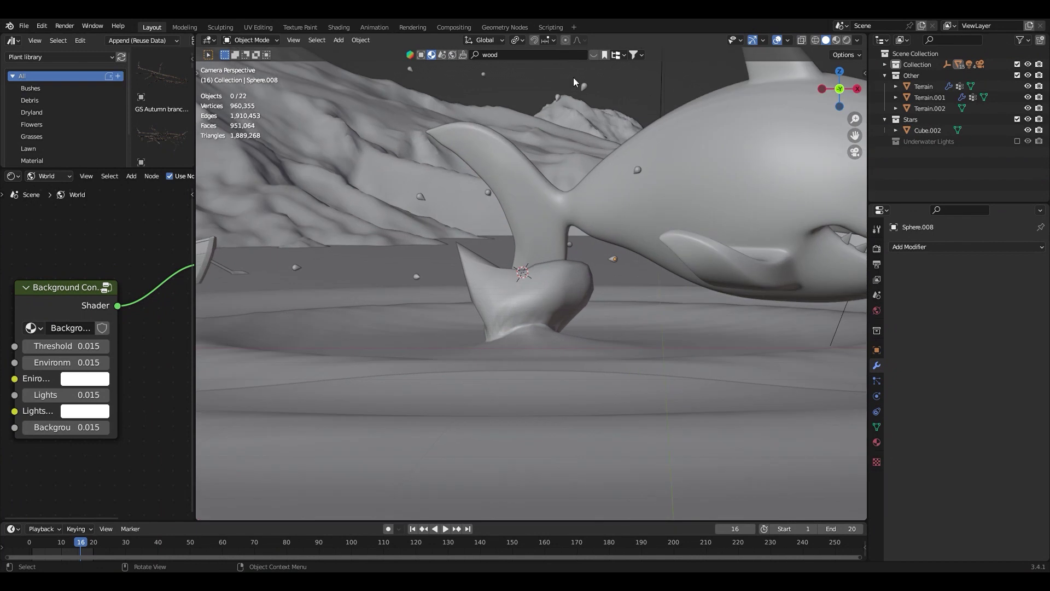
Set the final render Max Samples to 128.
scroll(541, 326, "down", 5)
scroll(592, 339, "down", 3)
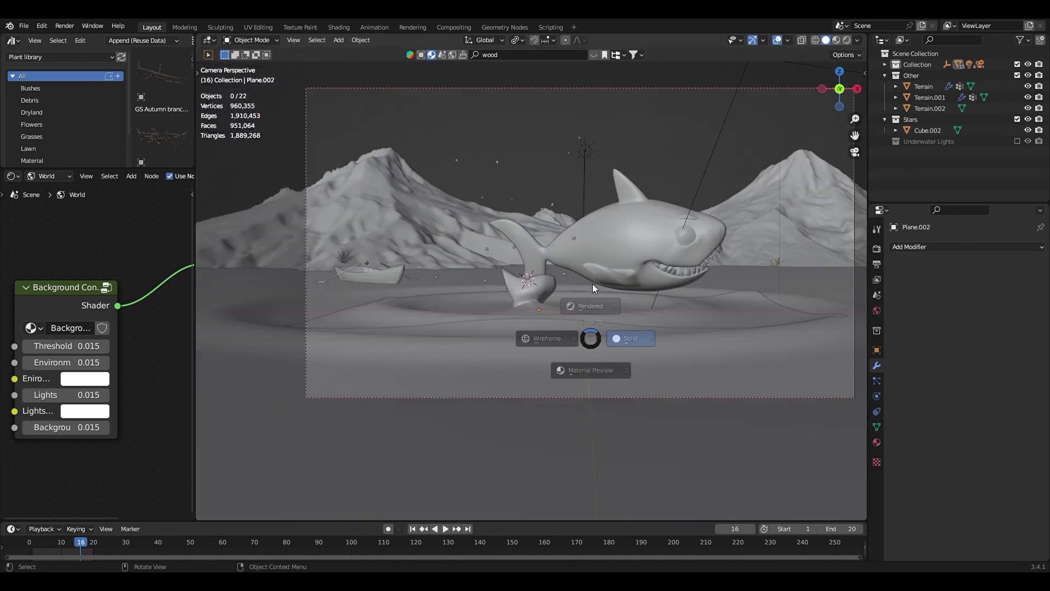
left_click(877, 249)
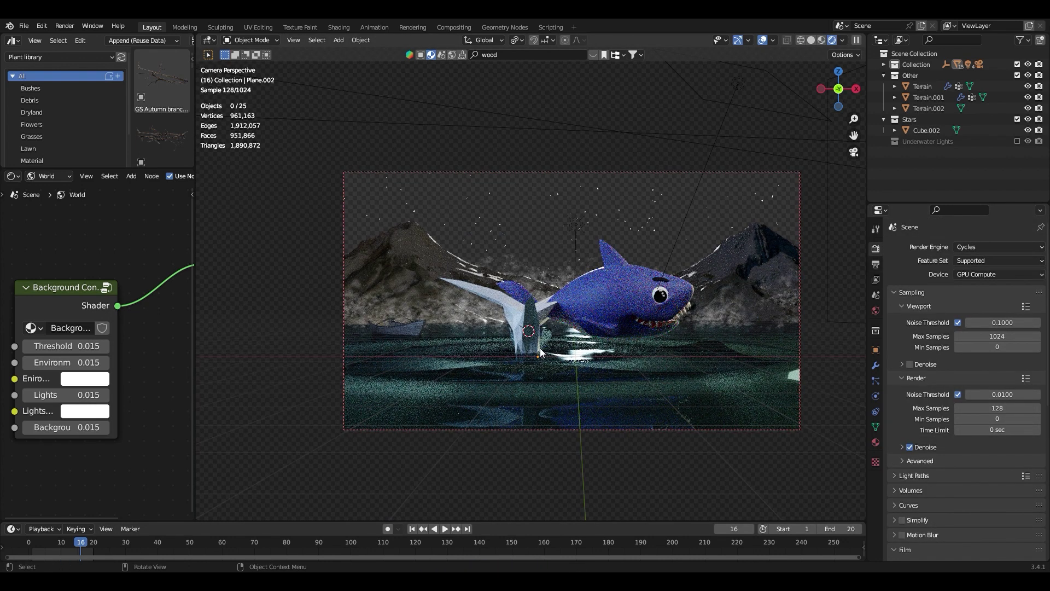
middle_click_drag(540, 353, 551, 373)
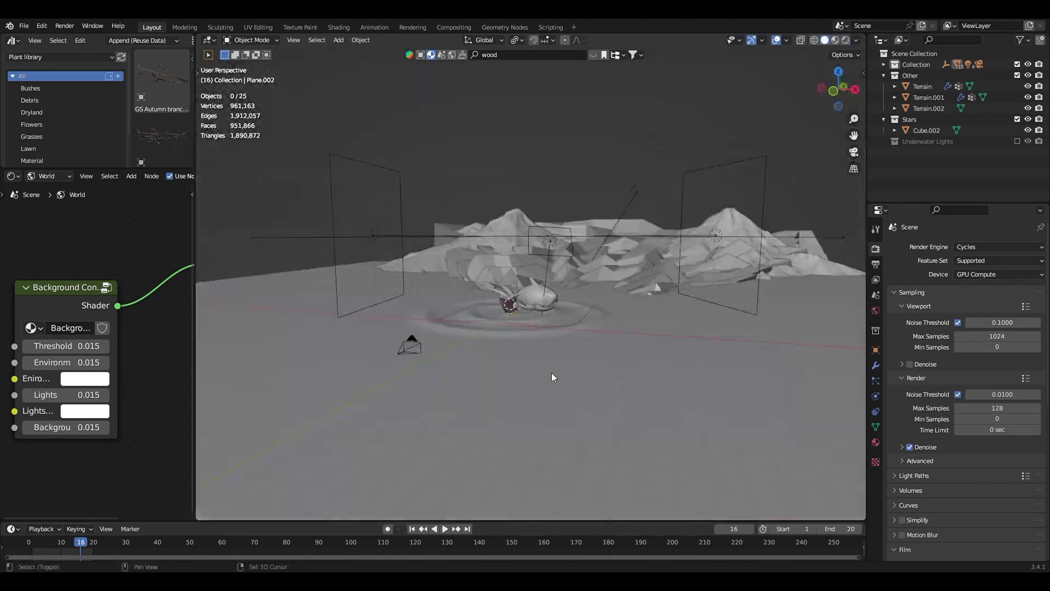
Bring GS Grass Clump 01 in from the asset browser and size the placed clump.
scroll(552, 257, "up", 5)
left_click_drag(194, 274, 572, 274)
left_click_drag(273, 170, 274, 407)
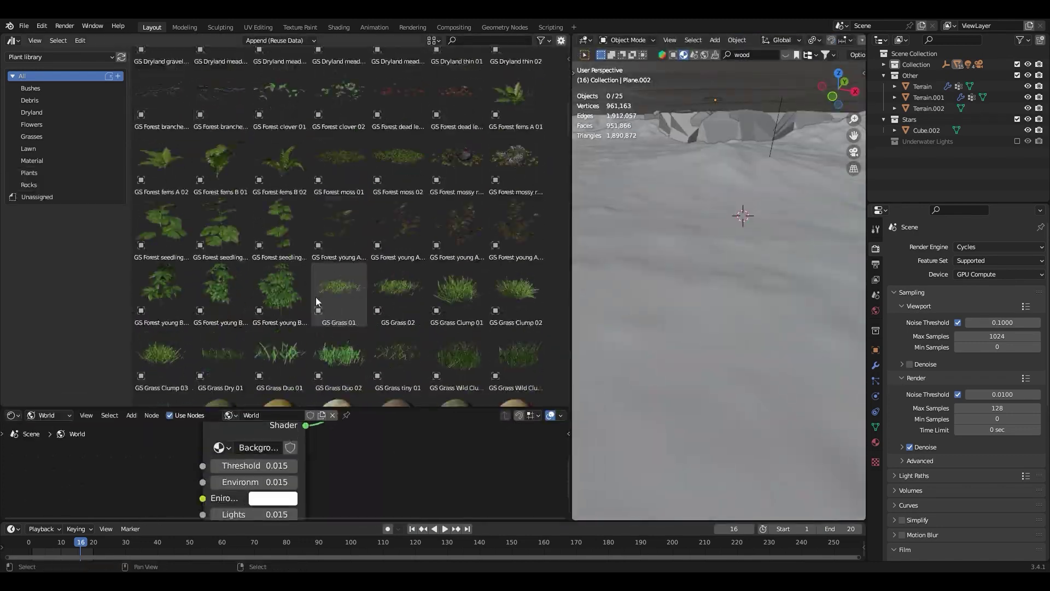
scroll(317, 297, "down", 1)
left_click_drag(458, 271, 711, 230)
left_click(721, 238)
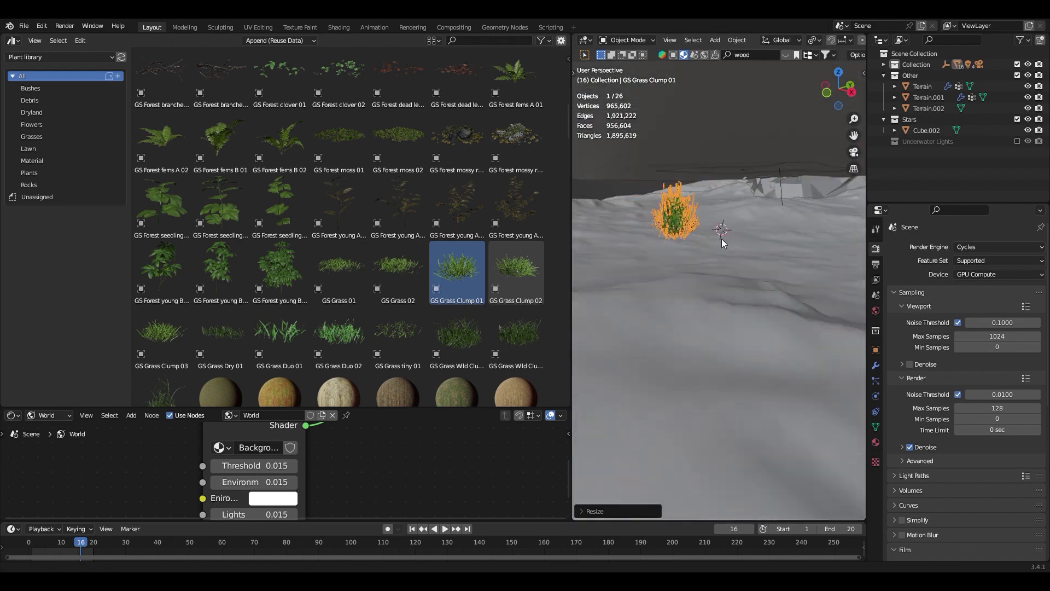
scroll(721, 238, "up", 3)
left_click_drag(579, 307, 189, 308)
Scatter grass clump instances over Snowy Mountain.001 with a hair particle system, previewed rendered.
left_click(1040, 247)
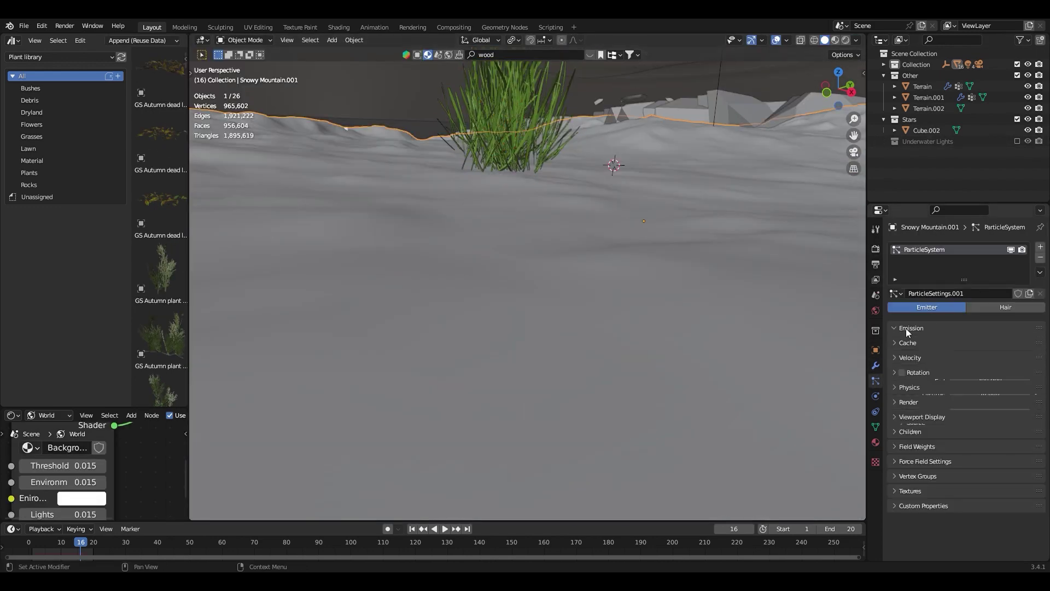
type("g")
key("Return")
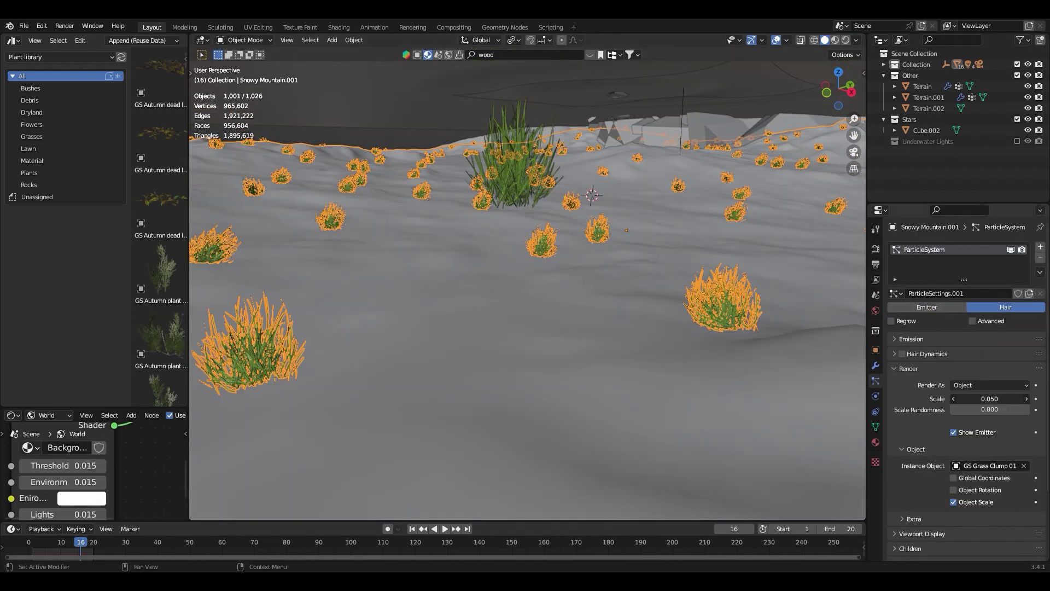
key("KP_0")
key("z")
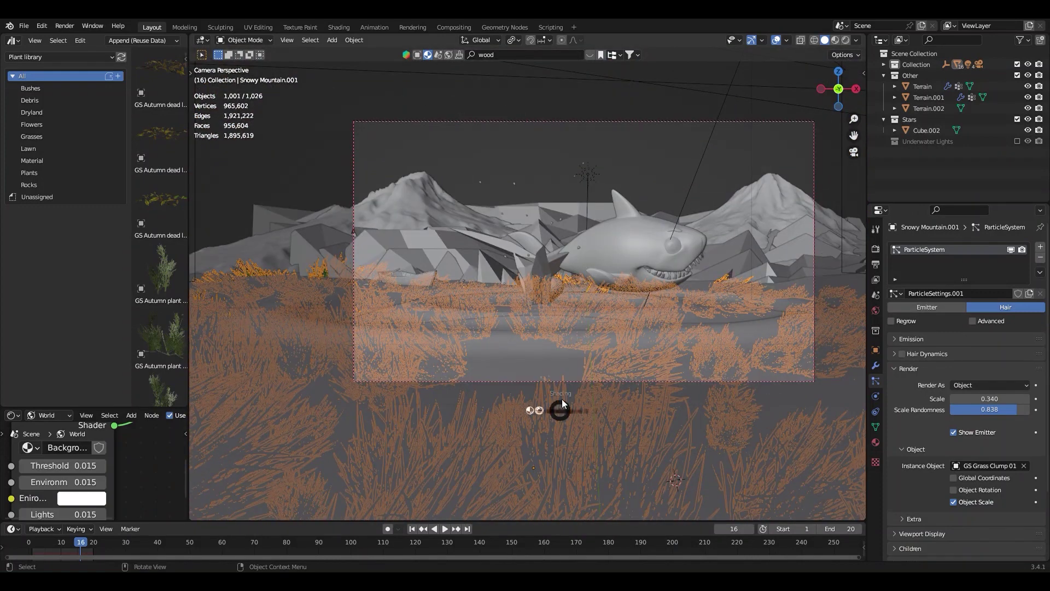
left_click(565, 318)
left_click(909, 369)
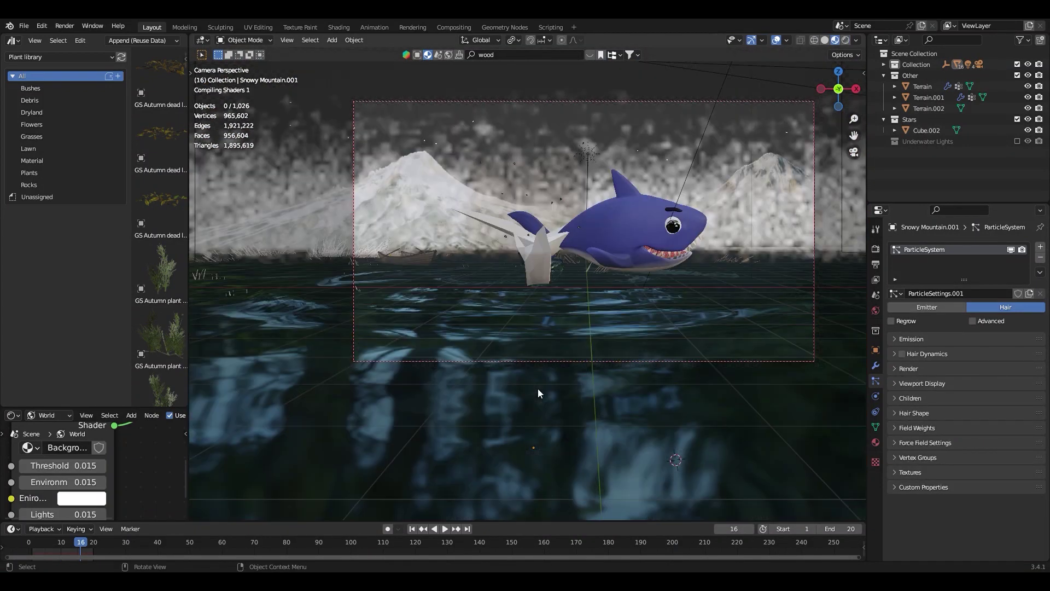
key("z")
Enable Simple children, set 5000 grass particles, and save BabyShark.blend.
left_click(537, 388)
left_click(910, 398)
left_click(966, 414)
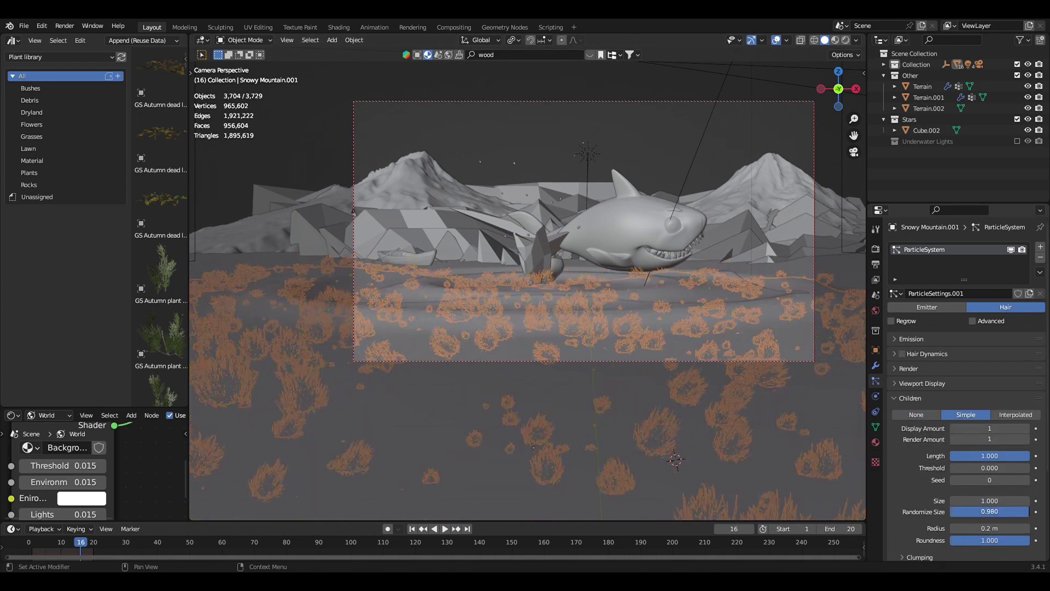
type("5000")
key("Return")
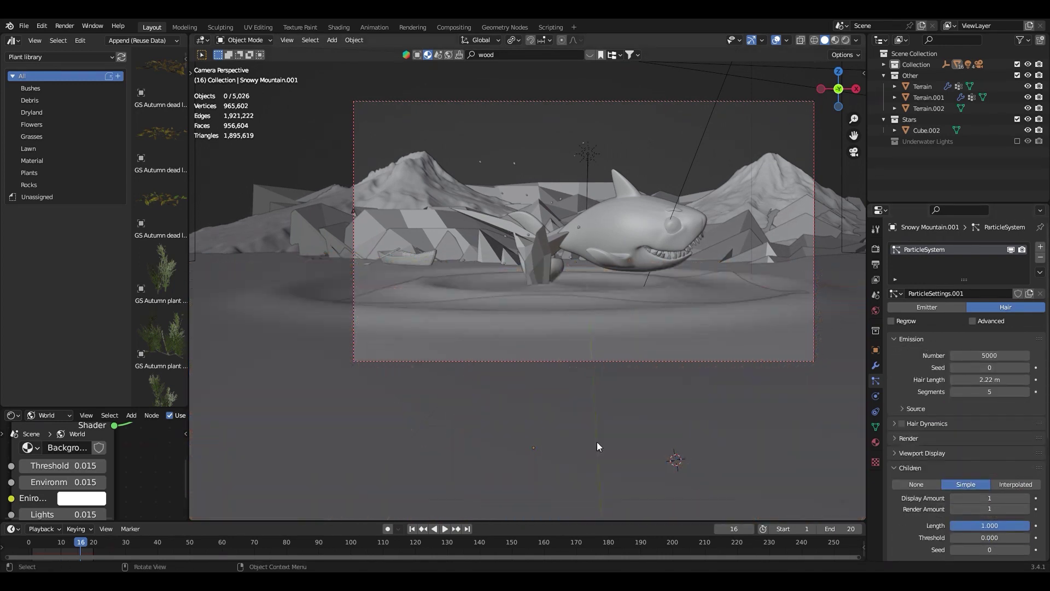
middle_click_drag(566, 330, 386, 387)
key("KP_0")
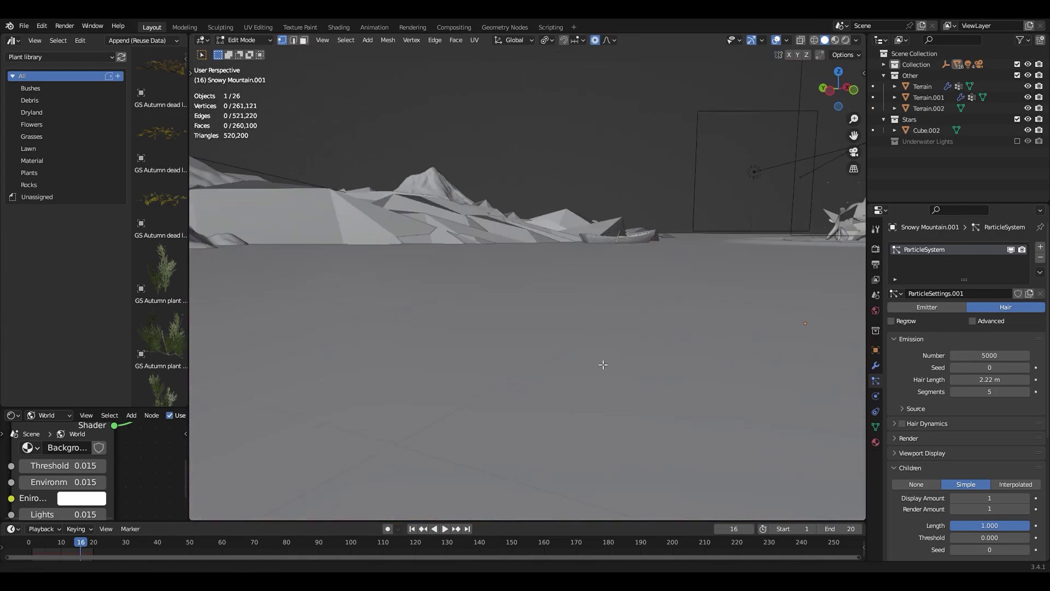
key("ctrl+s")
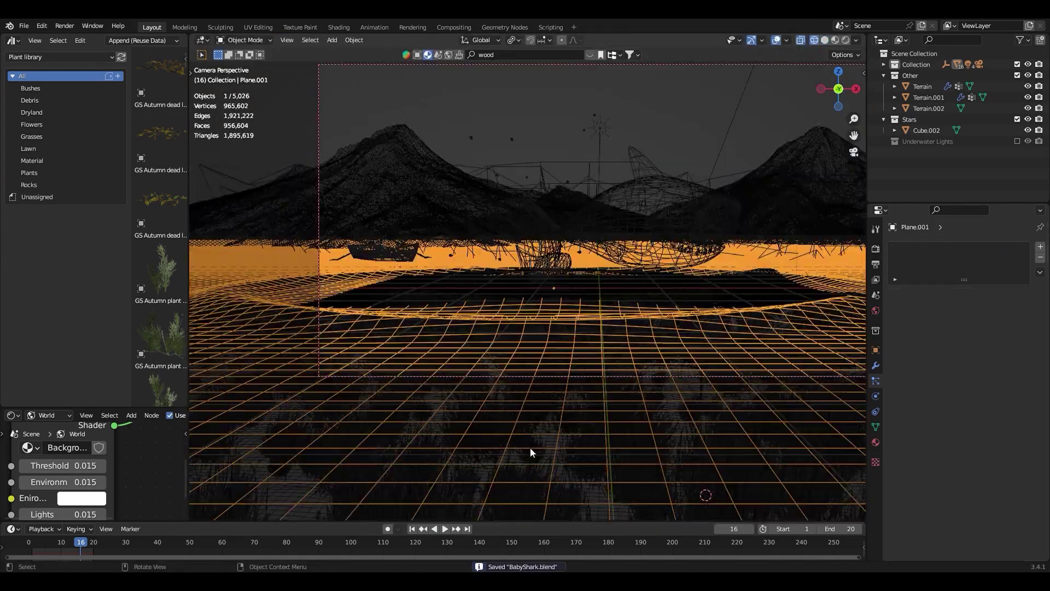
Add a point light and aim it toward the shark from a top view.
scroll(573, 316, "down", 3)
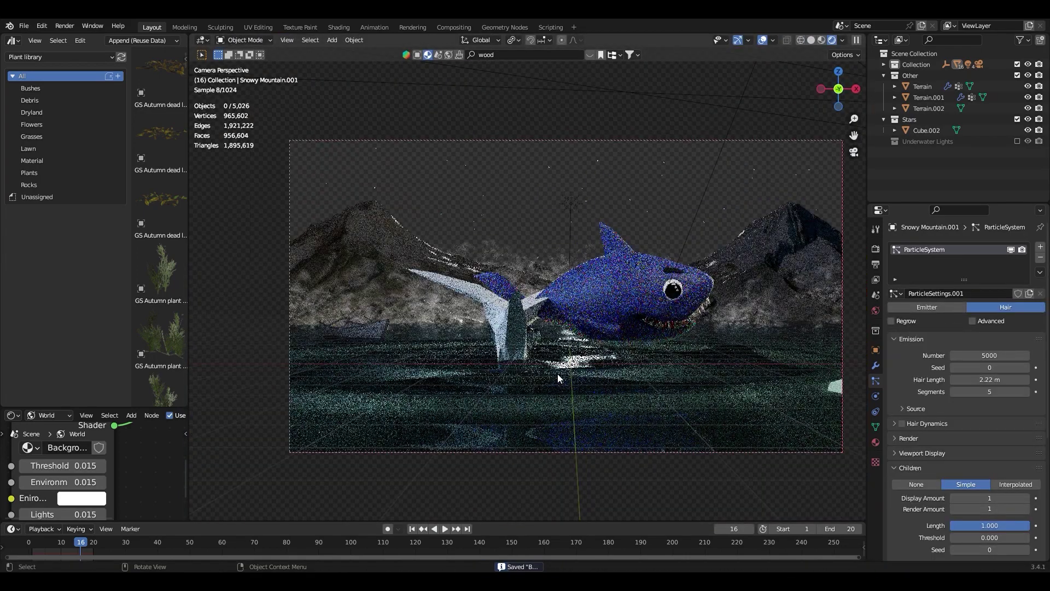
key("z")
middle_click_drag(557, 374, 460, 336)
key("shift+a")
left_click(416, 447)
scroll(532, 350, "up", 2)
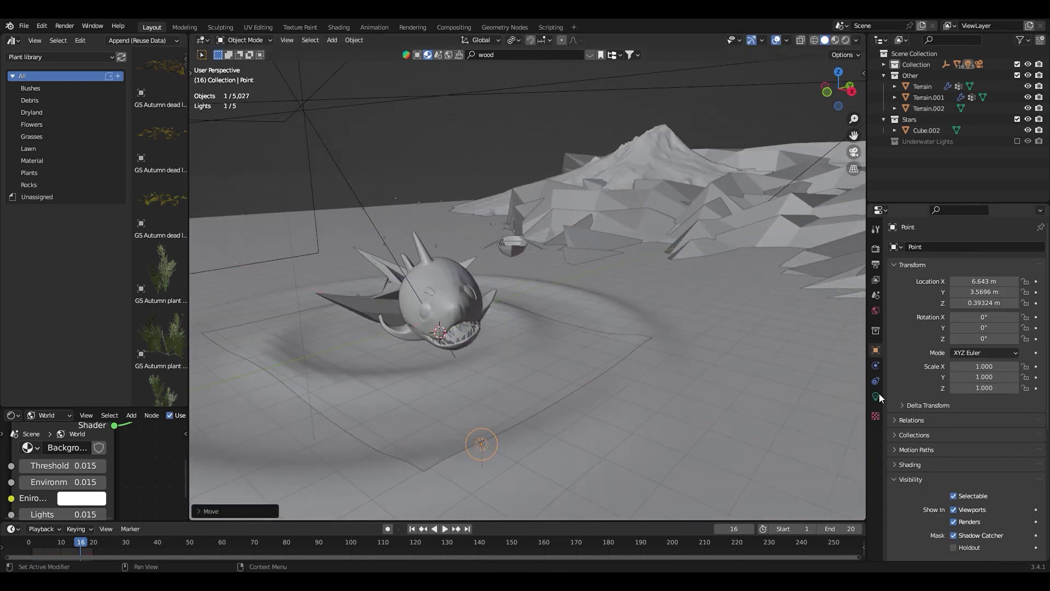
key("KP_7")
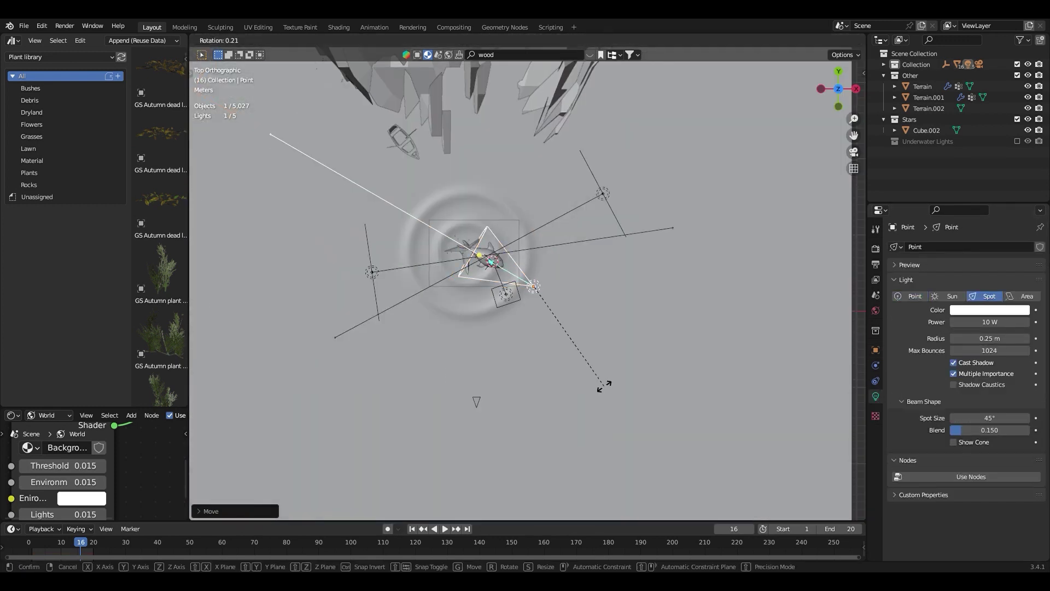
middle_click_drag(667, 383, 592, 327)
scroll(567, 317, "up", 3)
Rotate the light around Z toward the shark and check the camera's rendered preview.
key("r")
key("z")
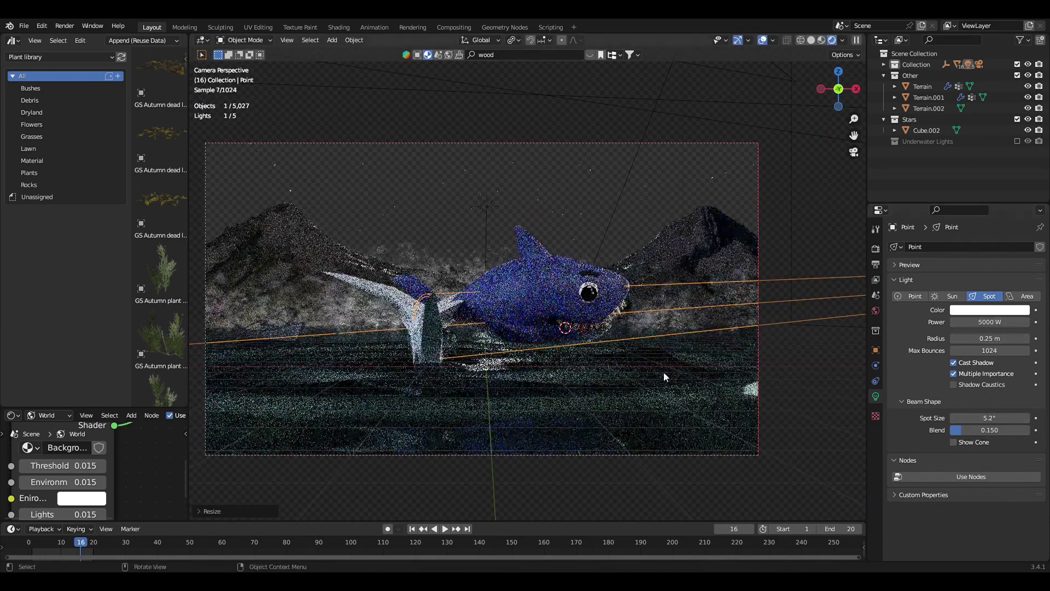
mouse_move(577, 340)
middle_mouse_down()
mouse_move(586, 376)
mouse_move(599, 369)
middle_mouse_up()
scroll(586, 376, "up", 5)
scroll(586, 376, "down", 3)
key("z")
scroll(614, 412, "down", 5)
left_click(663, 400)
middle_click_drag(663, 400, 666, 332)
scroll(665, 333, "up", 5)
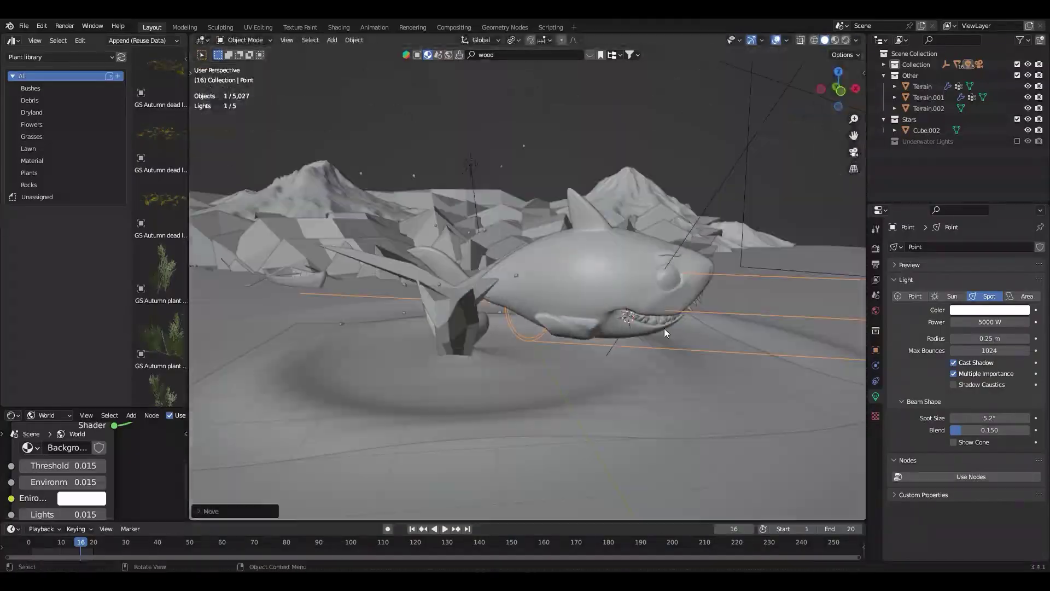
key("KP_0")
key("z")
Set the spot light radius to about 1.09 m and adjust its beam angle and size.
left_click_drag(980, 338, 1012, 338)
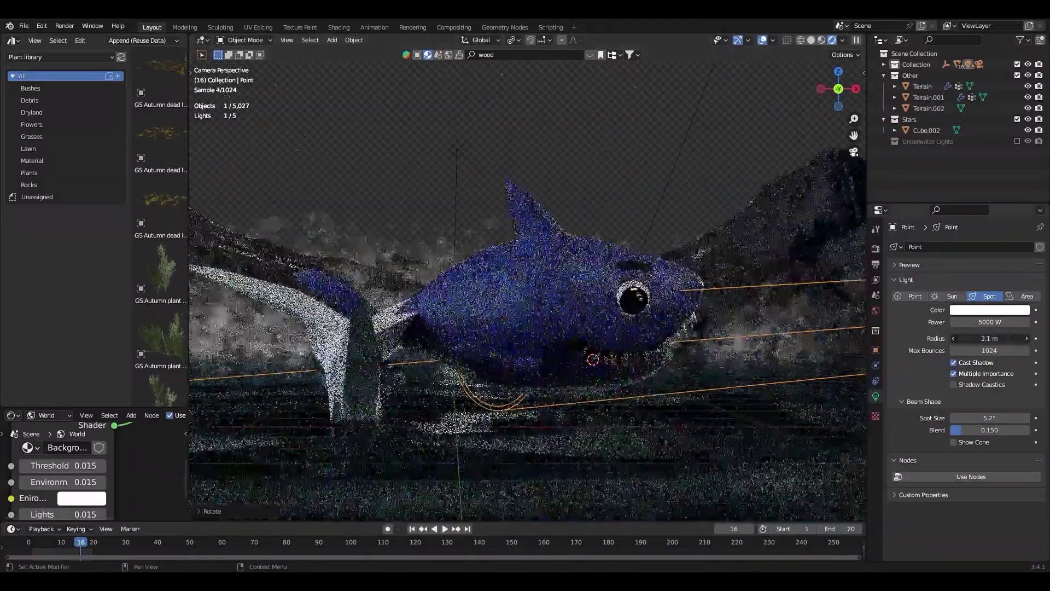
left_click_drag(985, 418, 1017, 417)
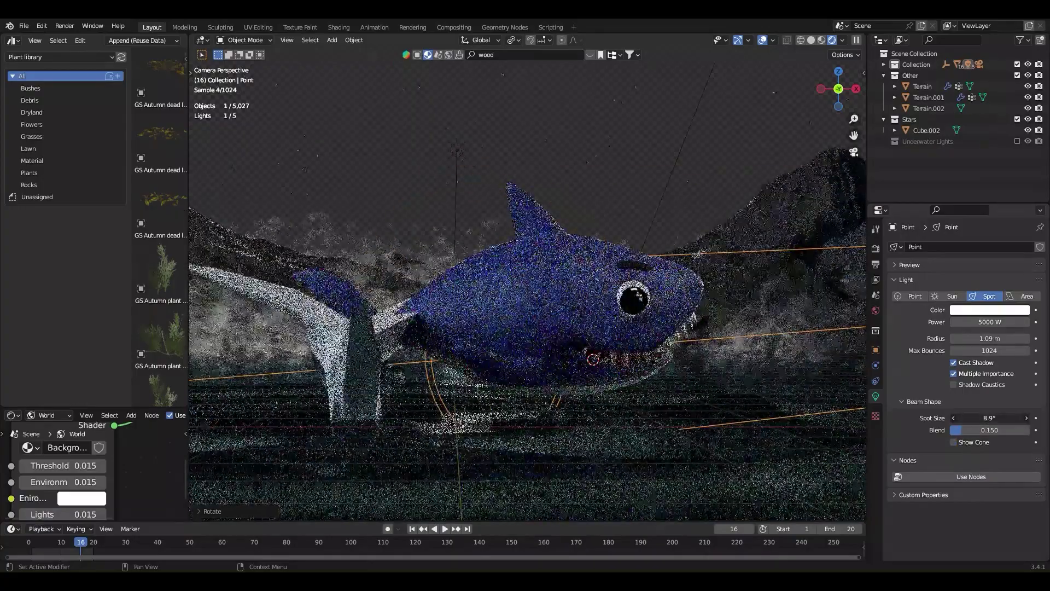
scroll(646, 388, "down", 3)
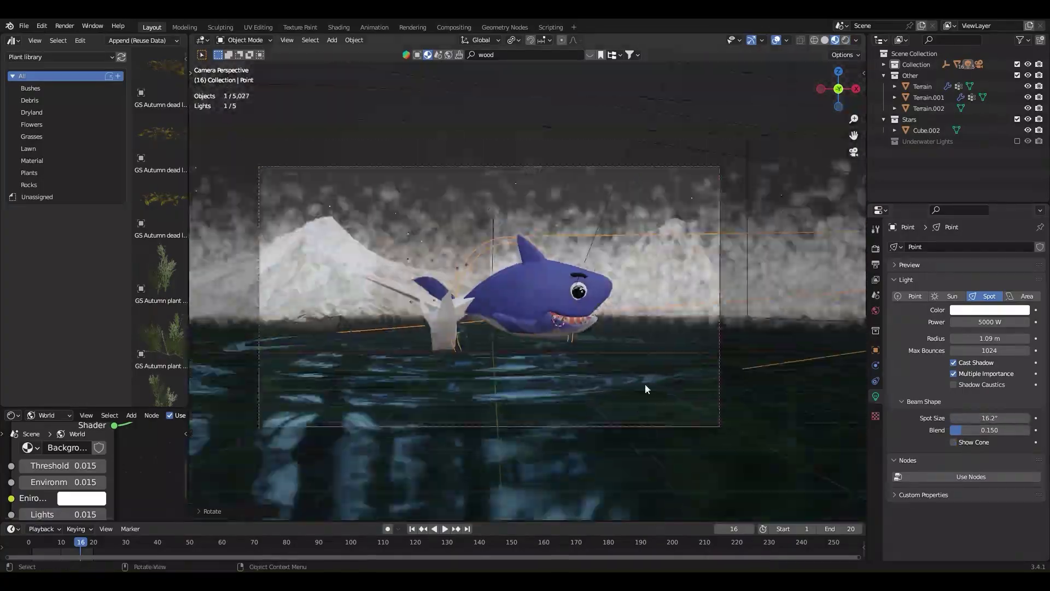
key("s")
left_click(371, 353)
key("ctrl+z")
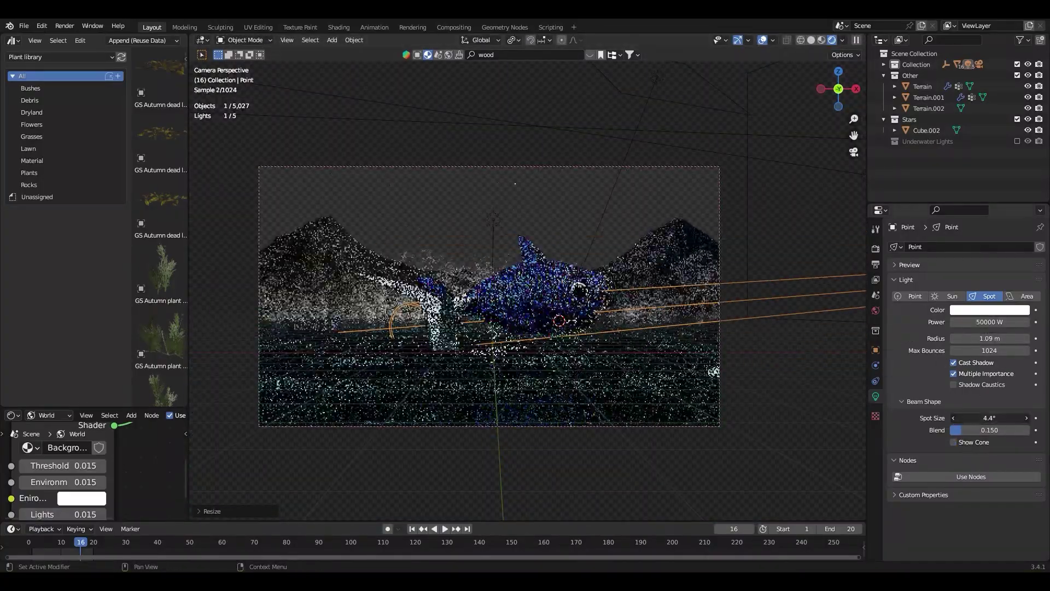
Re-aim the spot beam across the shark and save BabyShark.blend.
scroll(658, 285, "up", 3)
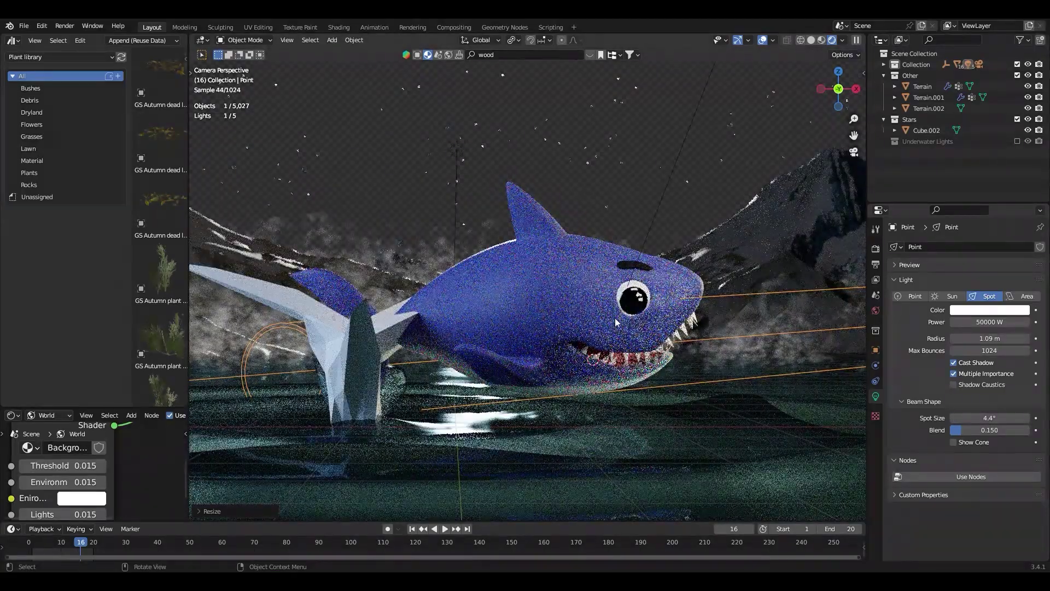
key("ctrl+z")
key("ctrl+z")
key("ctrl+shift+z")
key("ctrl+z")
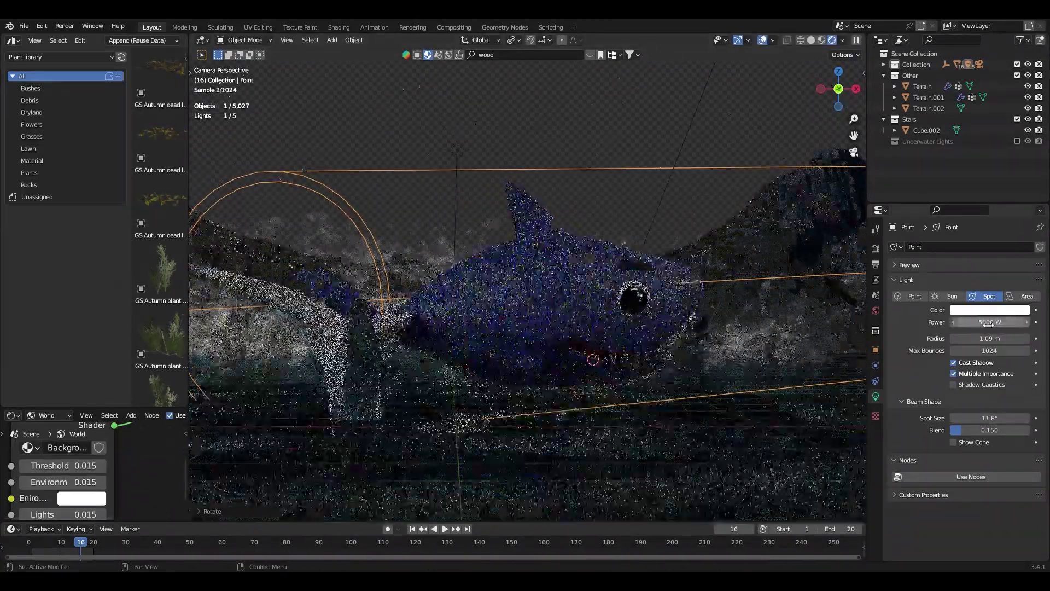
scroll(621, 328, "down", 3)
key("z")
key("ctrl+s")
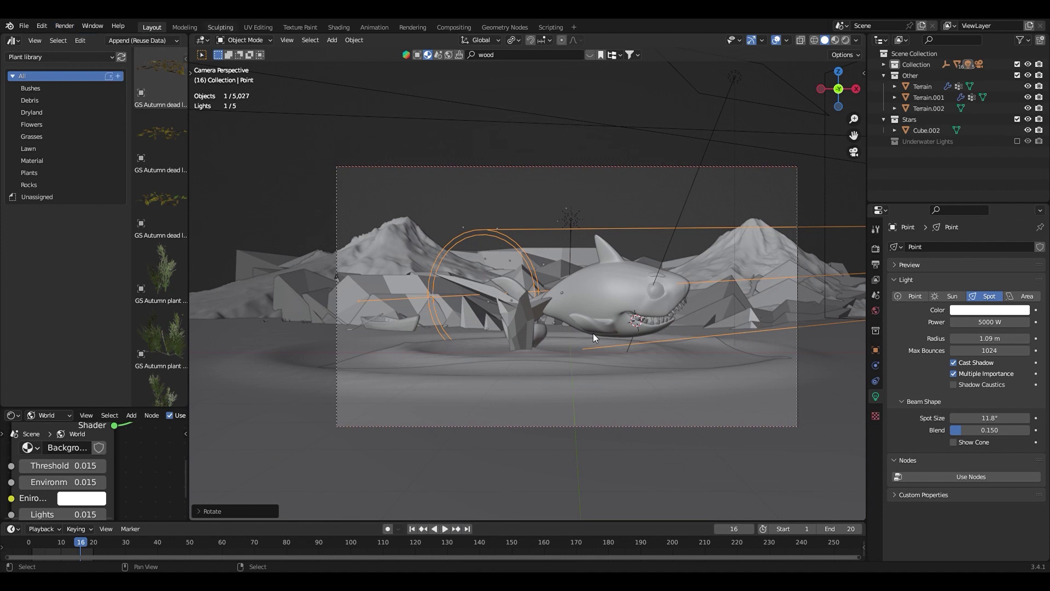
scroll(589, 342, "down", 2)
left_click(566, 208)
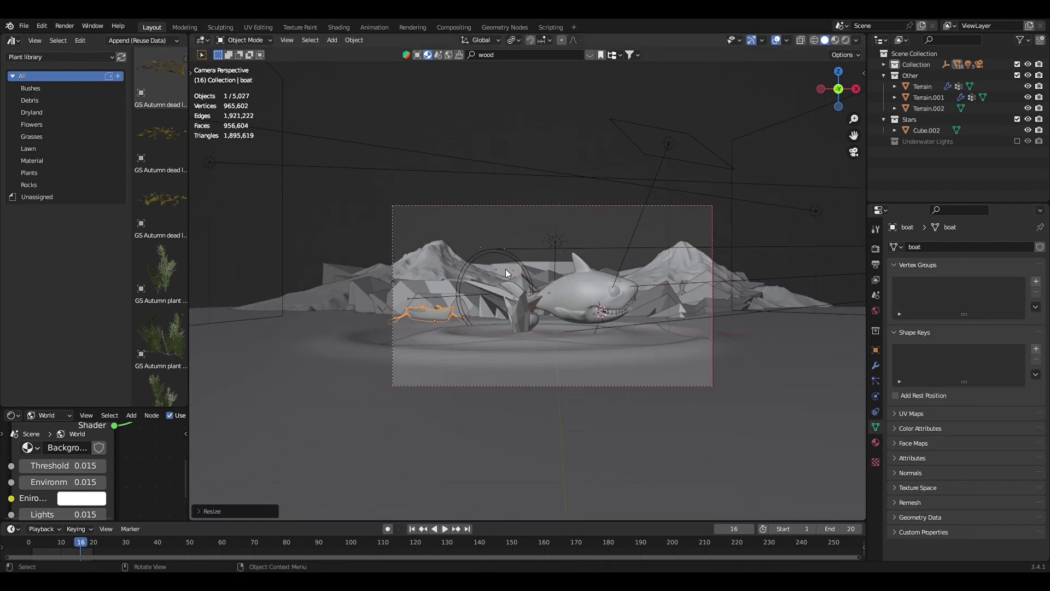
Lower the camera along Z, preview rendered, and save BabyShark.blend.
key("g")
key("z")
left_click(542, 219)
left_click(624, 320)
scroll(622, 317, "up", 2)
key("ctrl+s")
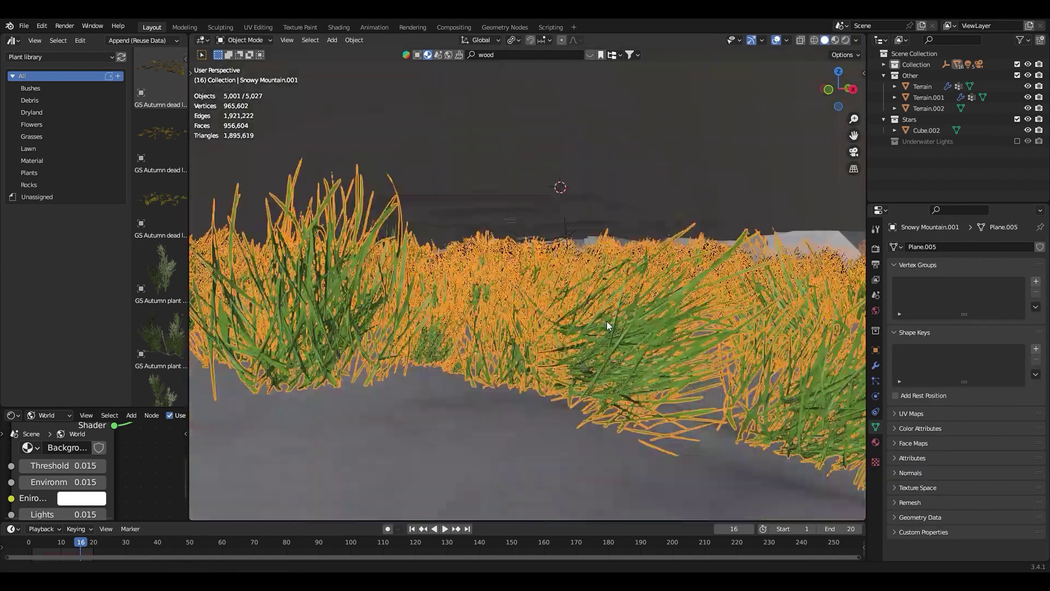
scroll(606, 320, "down", 3)
Place a linked grass clump copy in the foreground and a shrunk copy at lower left.
key("KP_0")
key("alt+d")
left_click(738, 274)
key("z")
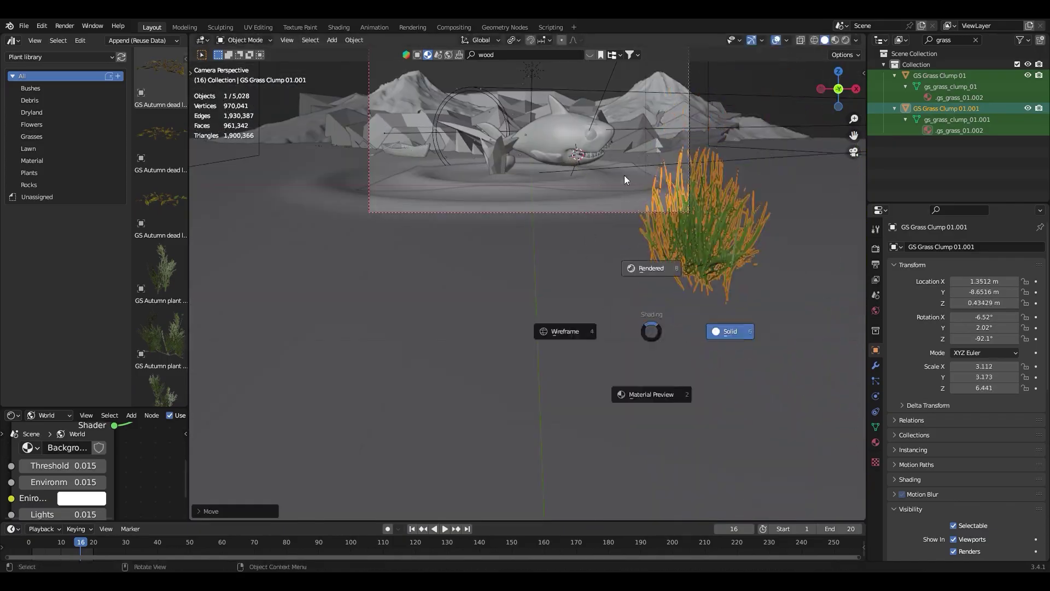
left_click(606, 247)
key("shift+d")
key("s")
left_click(475, 283)
Add two more scaled and rotated grass clump copies along the foreground.
key("shift+d")
key("s")
key("r")
left_click(656, 374)
key("shift+d")
left_click(523, 413)
Place a rotated grass clump copy at the lower right and check the camera view.
key("shift+d")
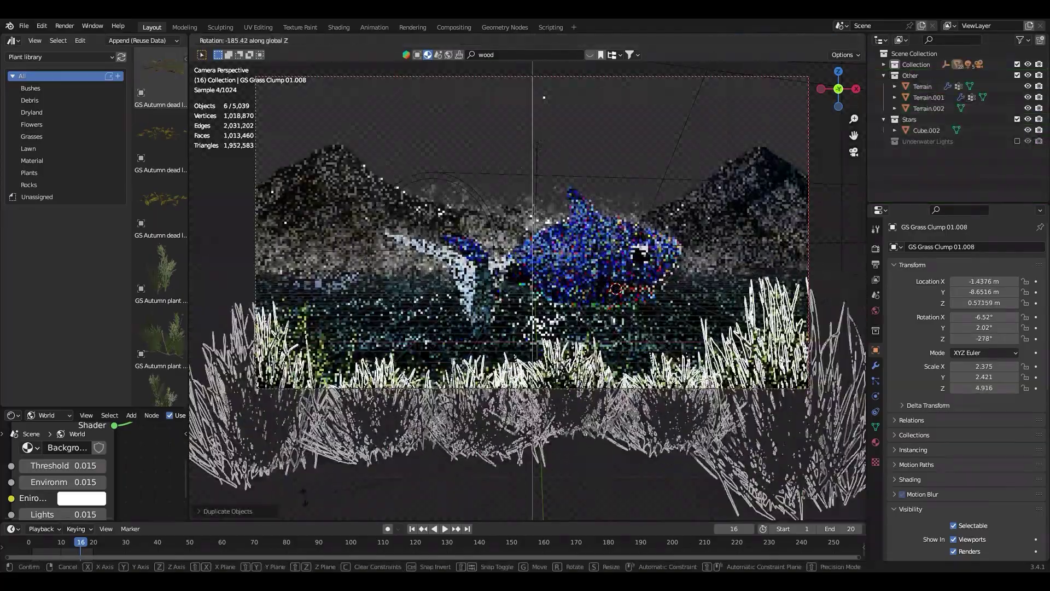
left_click(602, 437)
key("r")
left_click(811, 449)
key("g")
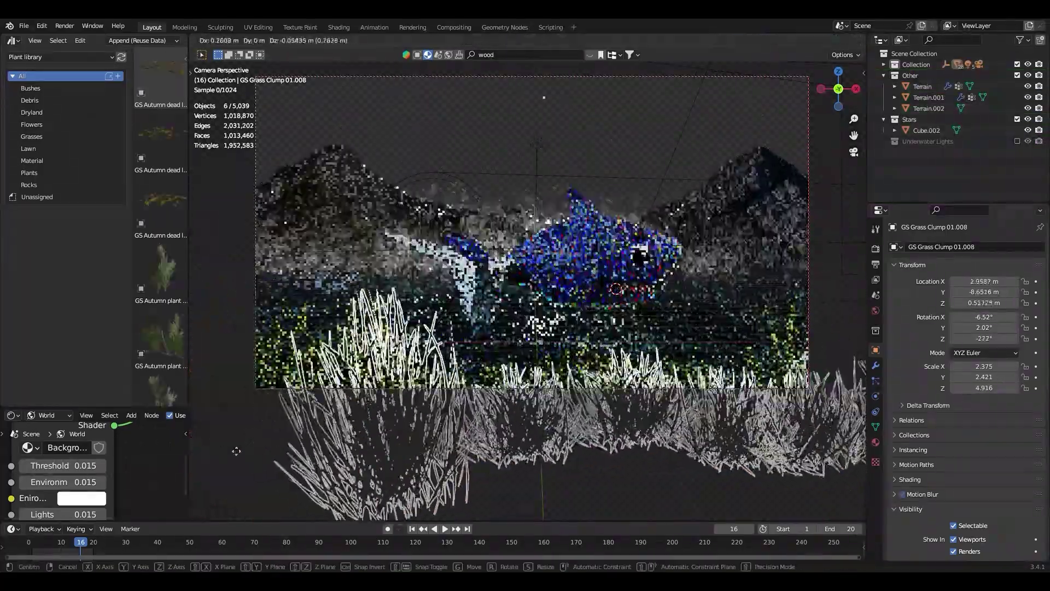
left_click(636, 425)
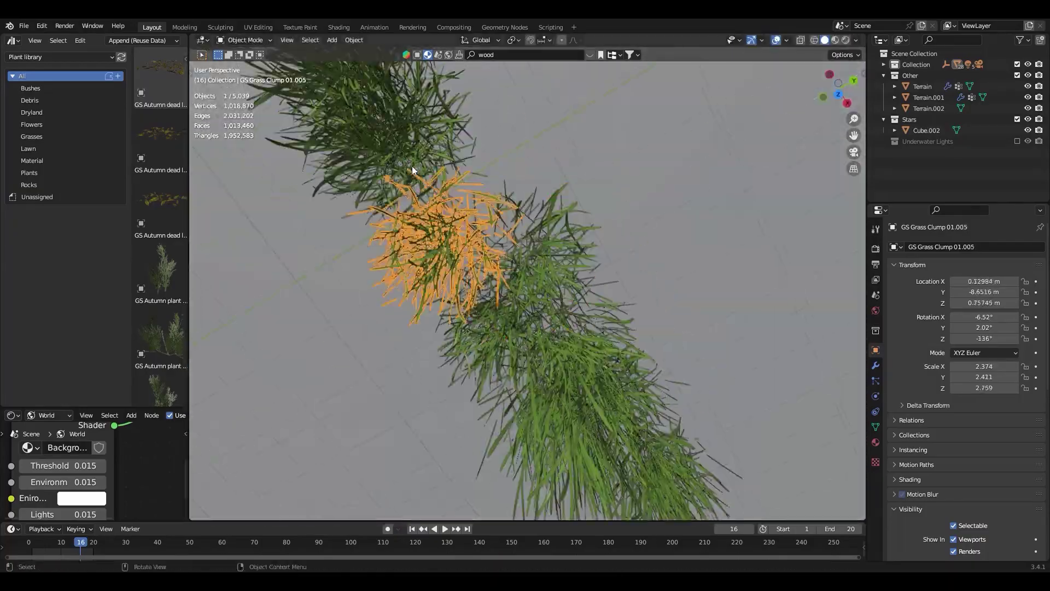
key("KP_0")
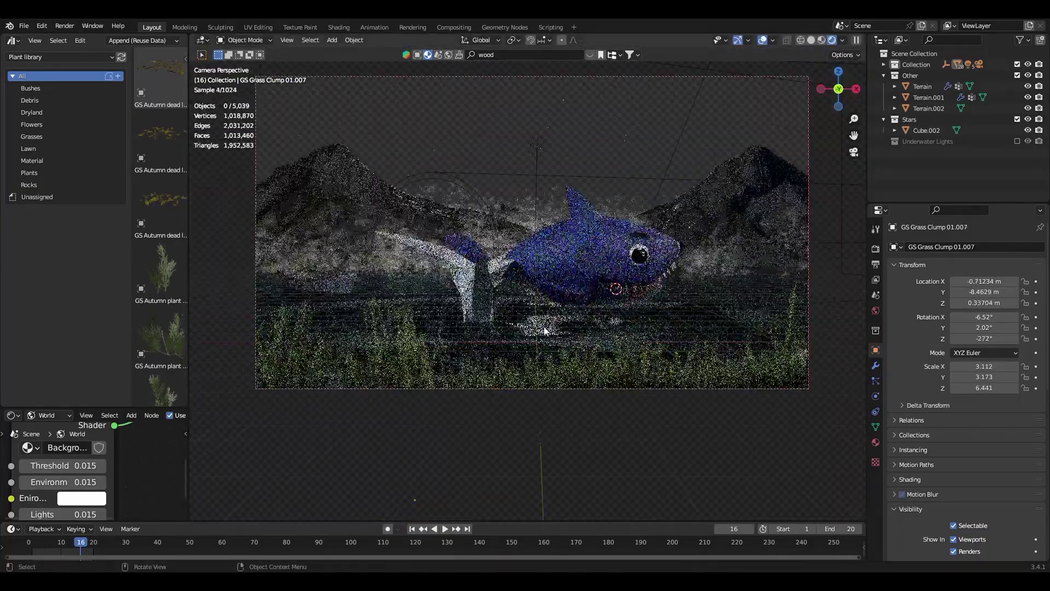
left_click(634, 353)
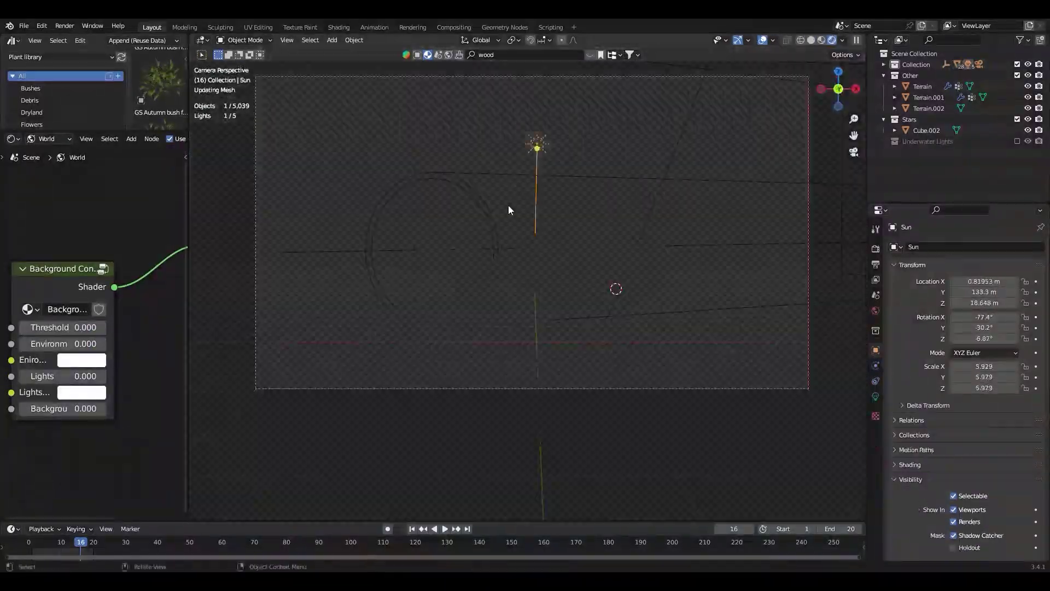
Open the sun light's settings, then select the shark and start moving it.
left_click(876, 396)
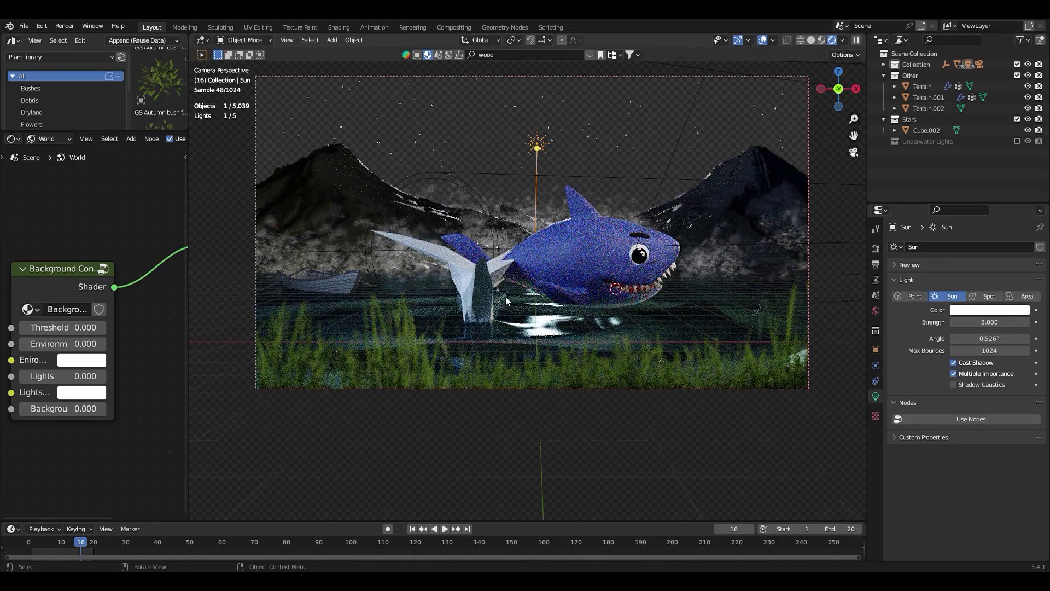
left_click(544, 285)
key("g")
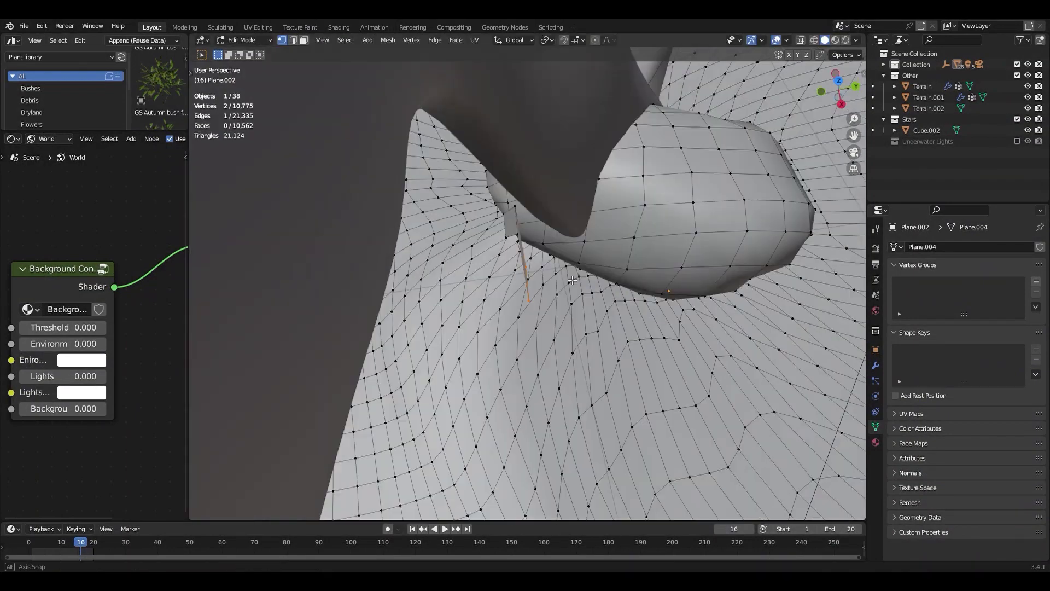
Rotate the extruded water piece beside the tail and view it top-down in wireframe.
left_click(572, 280)
middle_click_drag(572, 279, 493, 307)
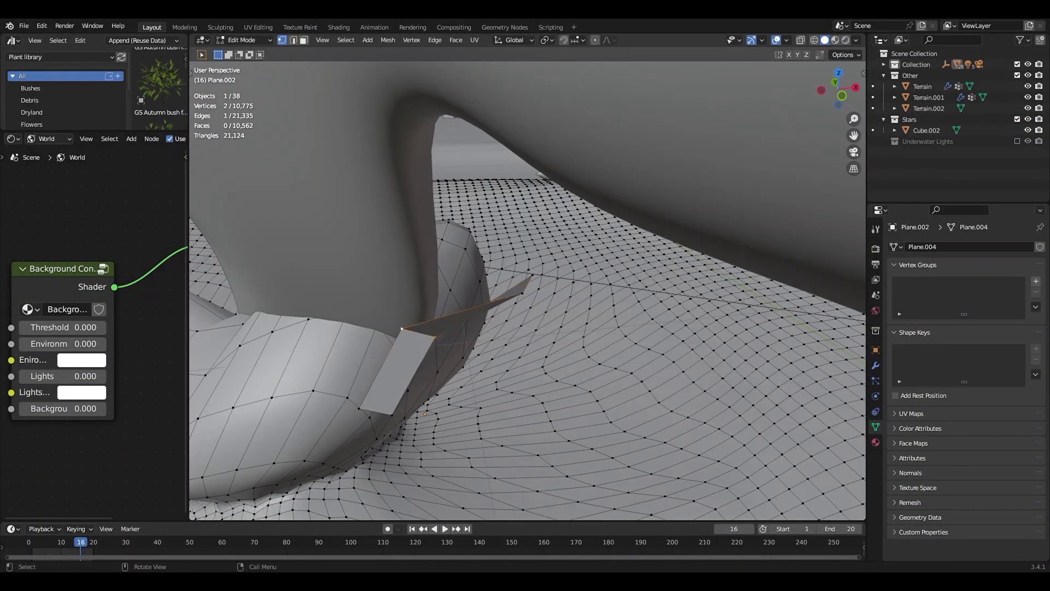
left_click(518, 442)
middle_click_drag(518, 442, 561, 366)
key("KP_7")
key("shift+z")
key("g")
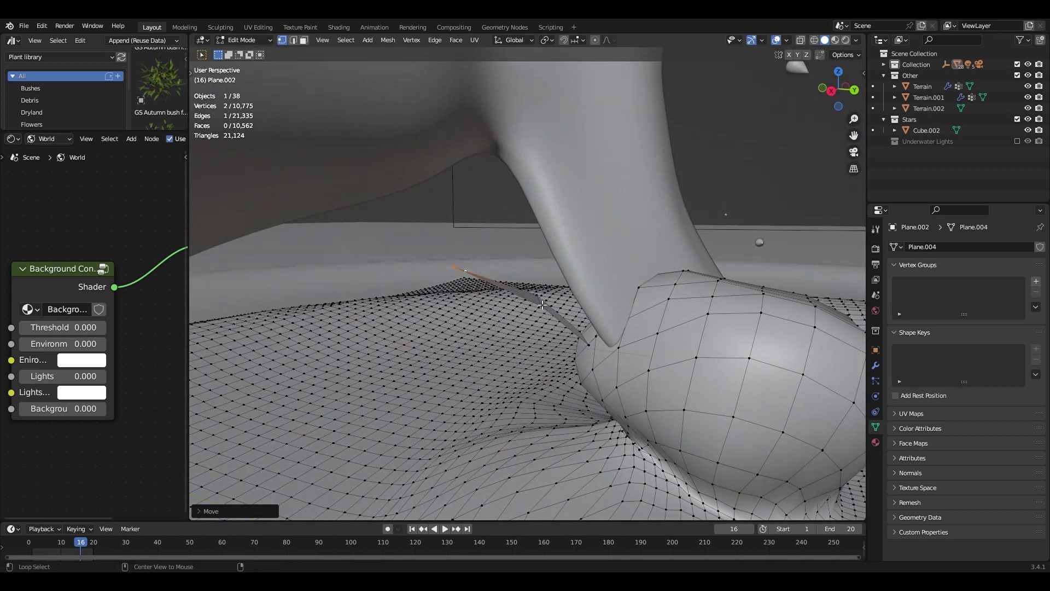
Move an edge of the splash strip and scale the panel along X.
left_click(481, 236)
key("g")
mouse_move(607, 333)
middle_mouse_down()
mouse_move(481, 236)
mouse_move(664, 331)
mouse_move(445, 247)
middle_mouse_up()
key("s")
key("x")
left_click(664, 331)
Reposition an edge loop and rotate the splash strip into a thin sheet.
key("g")
left_click(444, 247)
left_click(533, 270)
middle_click_drag(532, 270, 842, 317)
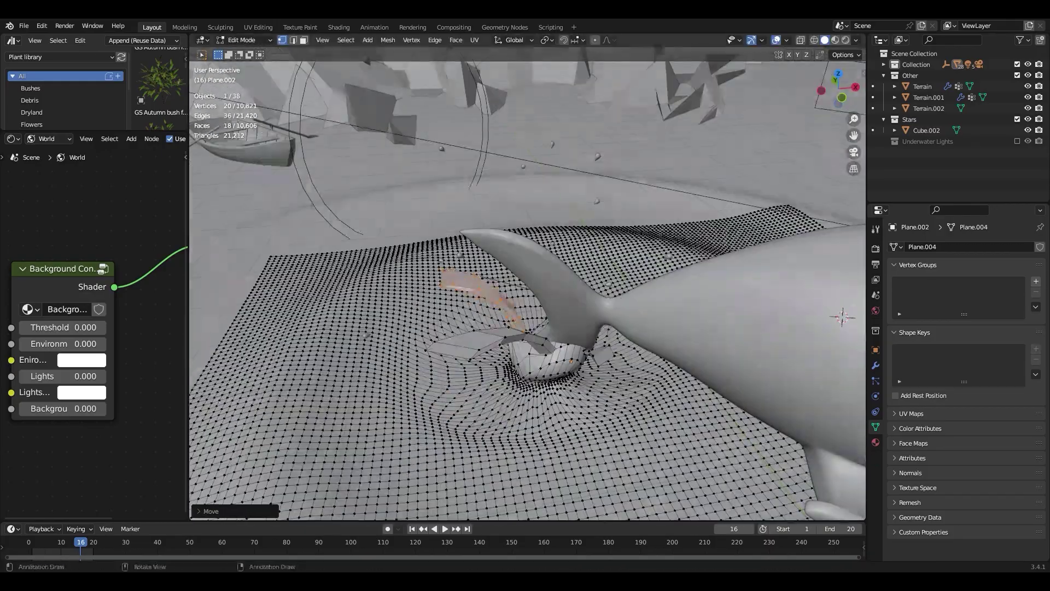
key("KP_7")
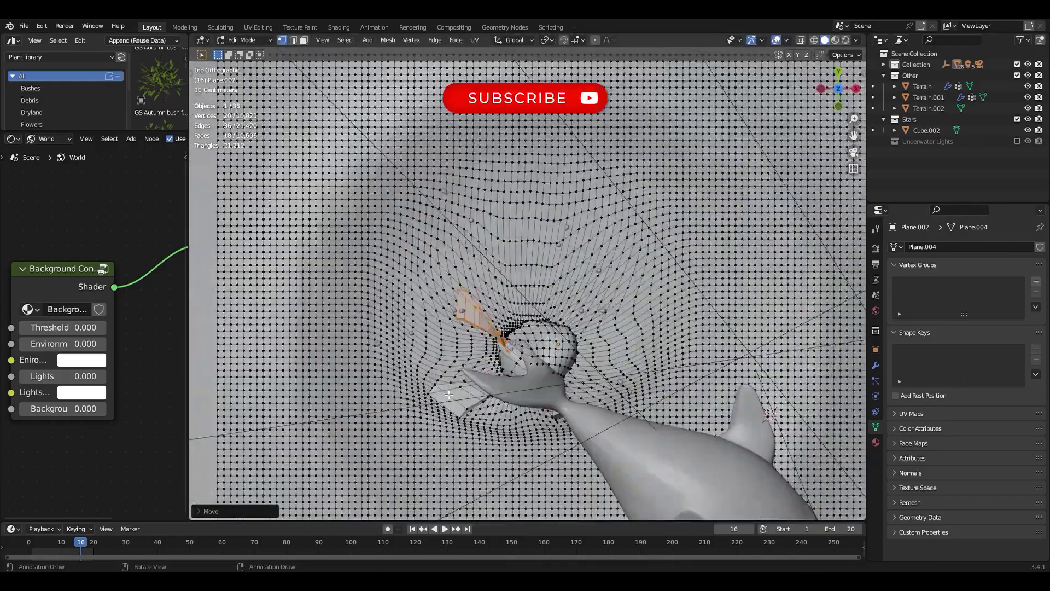
left_click(468, 268)
Leave edit mode and show the camera view in rendered preview.
key("Tab")
key("KP_0")
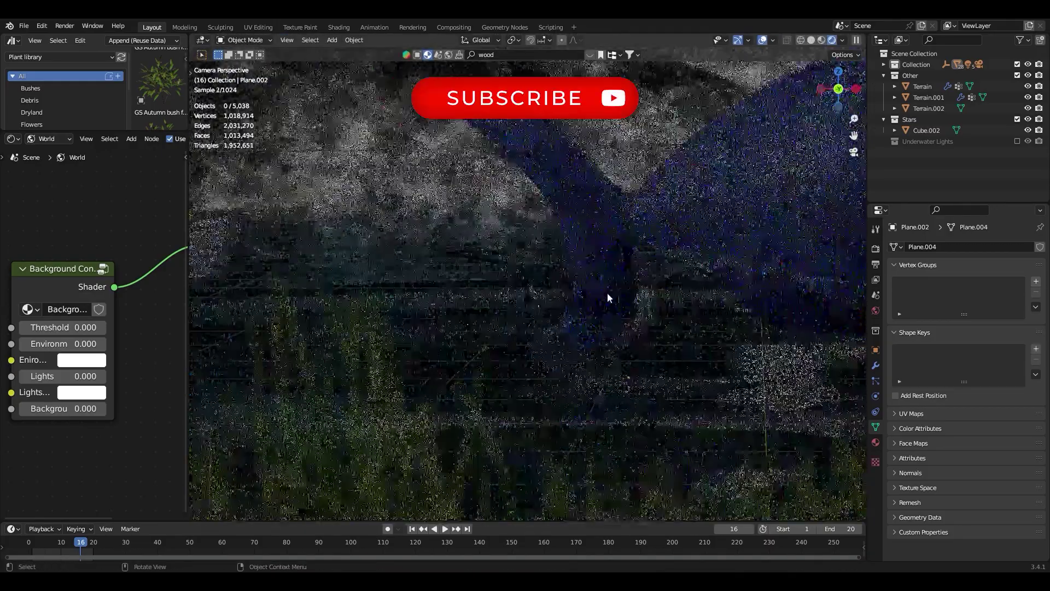
right_click(520, 262)
key("Escape")
scroll(603, 335, "down", 4)
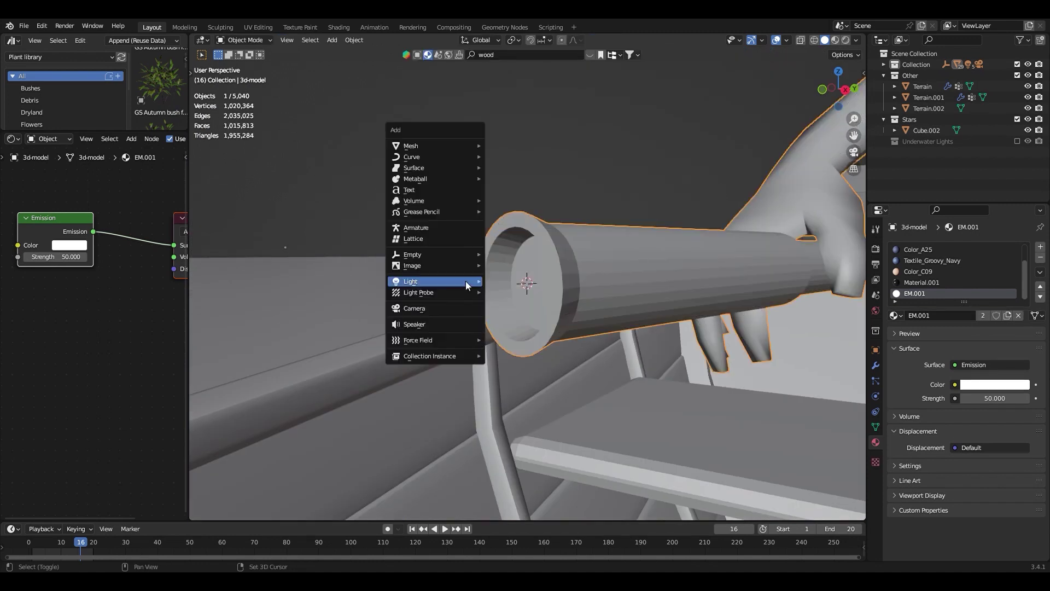
Add a spot light at the boatman's flashlight and aim it outward as the beam.
left_click(538, 294)
key("r")
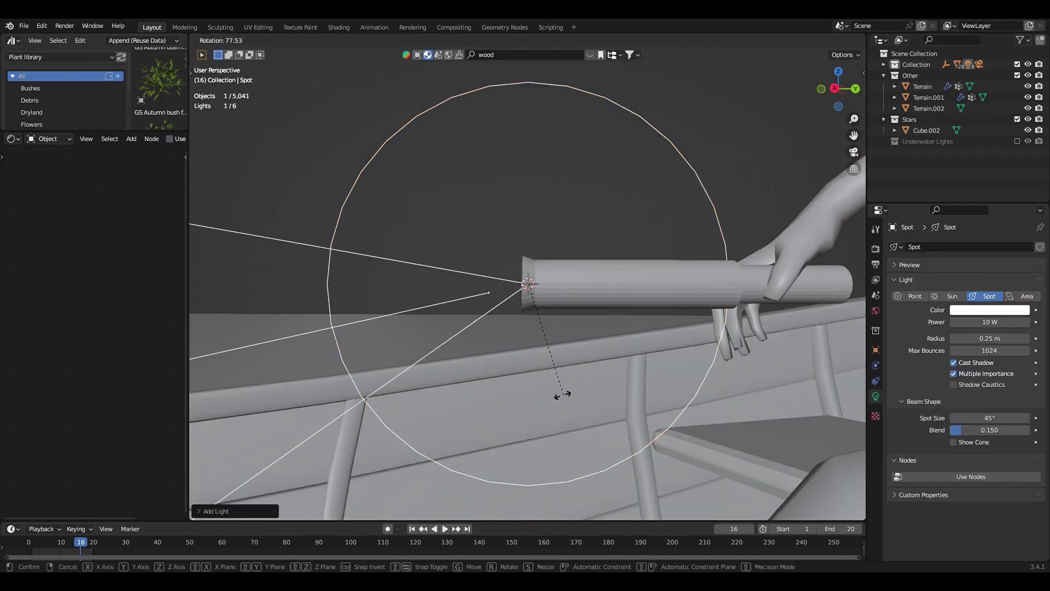
left_click(612, 358)
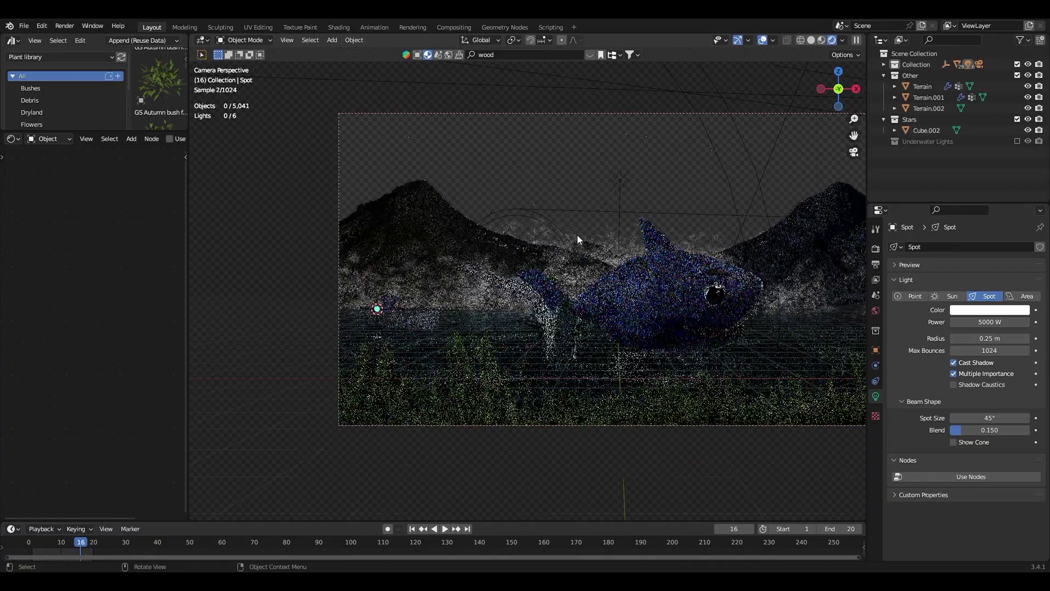
scroll(483, 271, "up", 5)
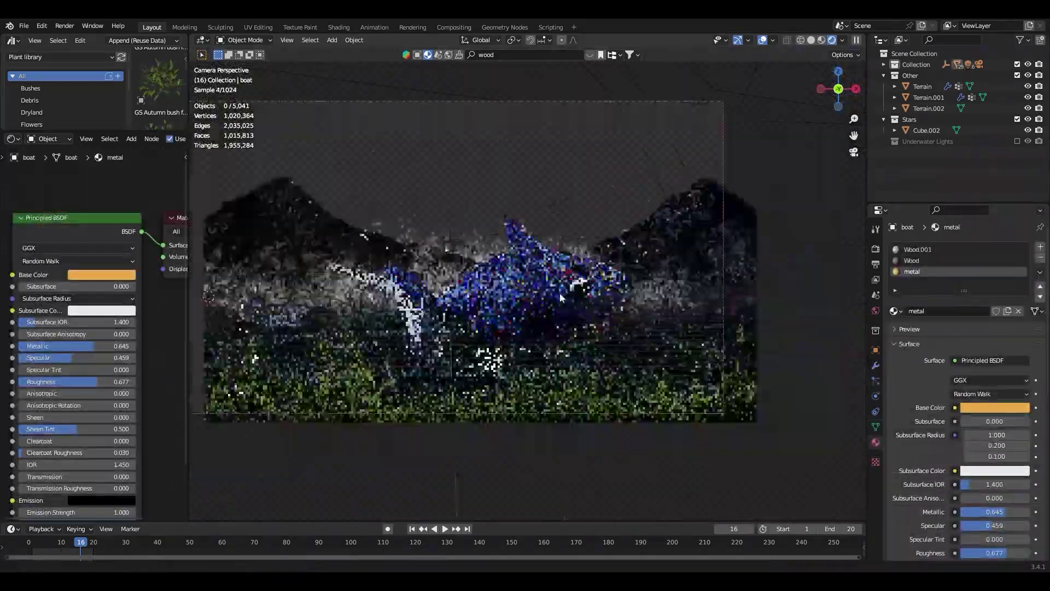
scroll(560, 294, "up", 5)
Select the shark and inspect its Eye.002 material.
left_click(557, 294)
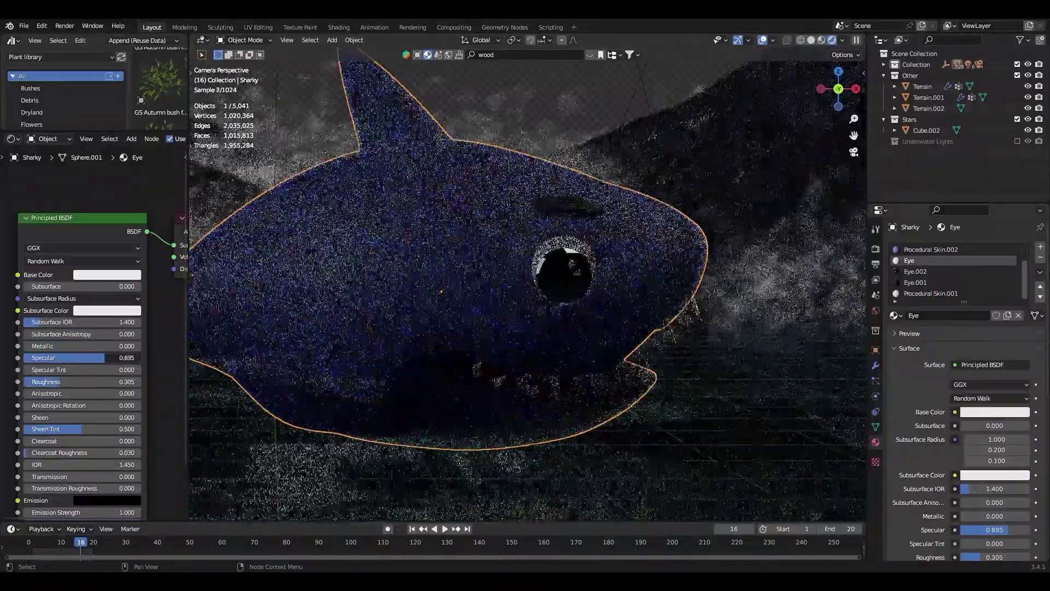
left_click(916, 271)
scroll(589, 359, "down", 3)
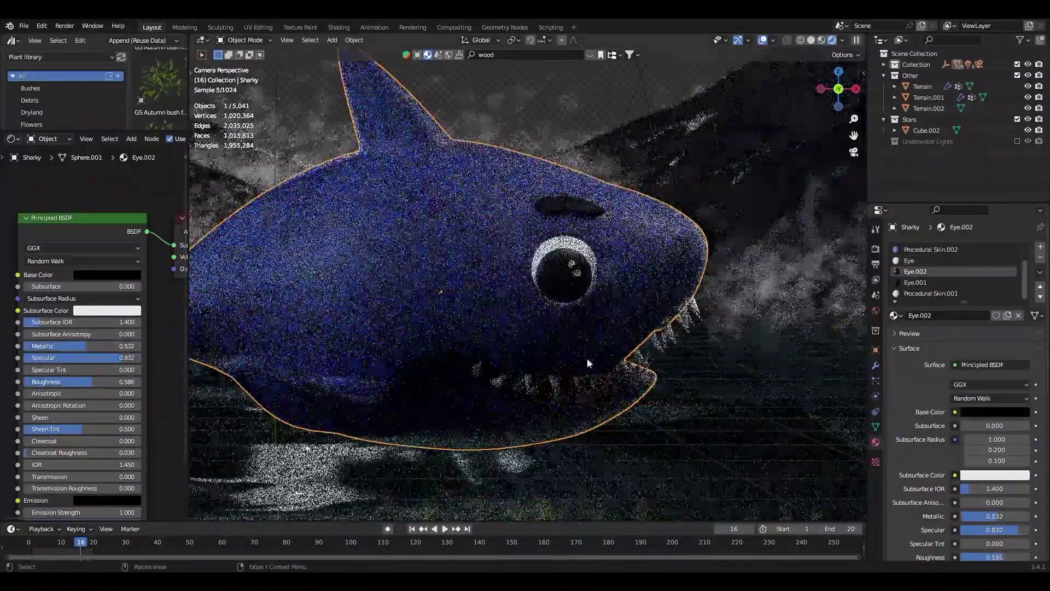
scroll(655, 321, "down", 3)
scroll(567, 344, "down", 2)
Deselect the shark and save BabyShark.blend.
left_click(567, 349)
key("ctrl+s")
scroll(564, 347, "up", 2)
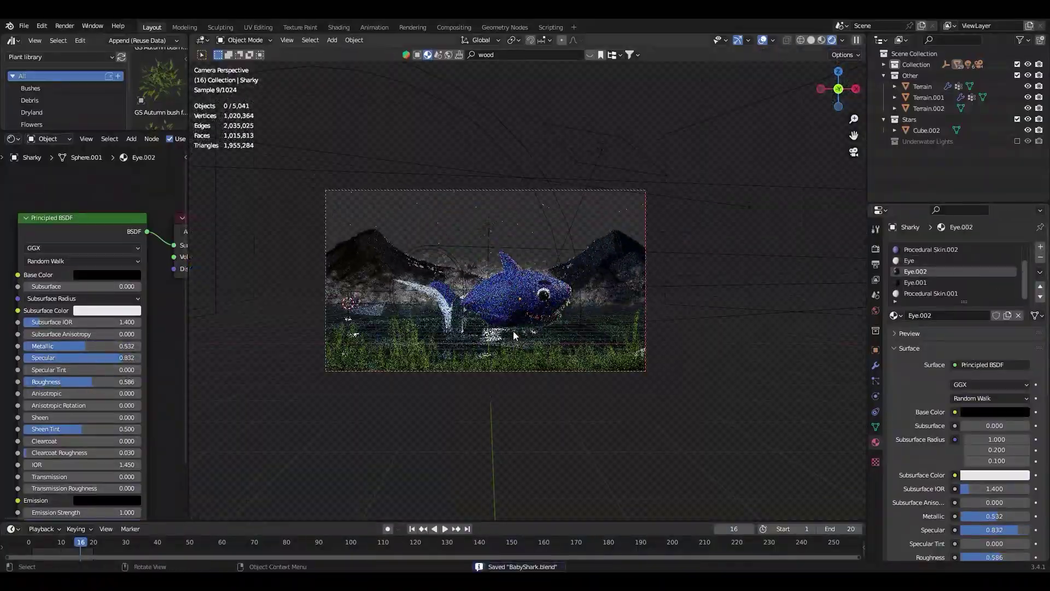
scroll(539, 352, "up", 1)
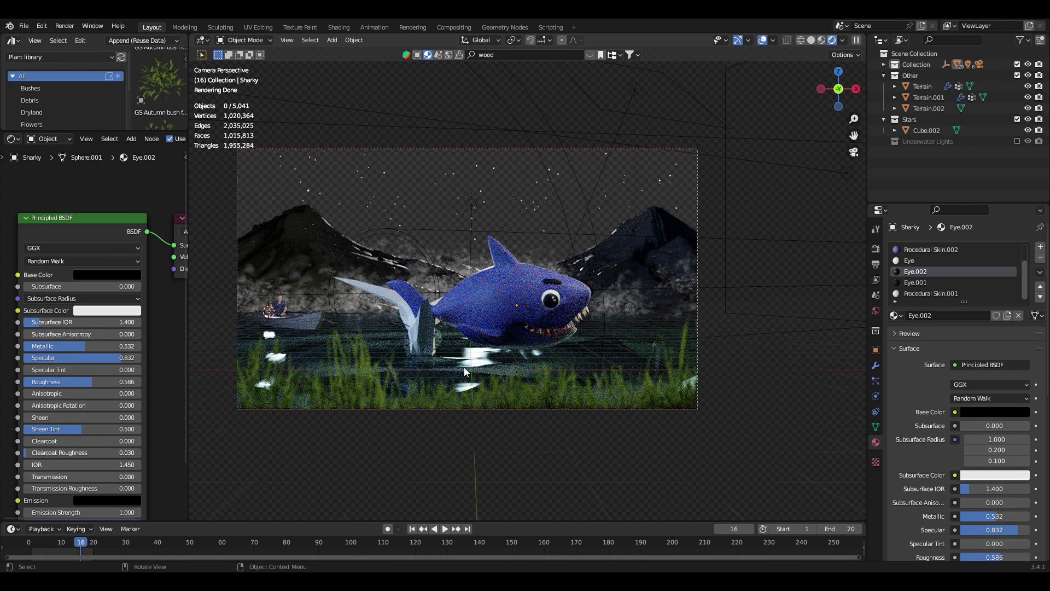
In solid shading from a top-down view, select the water plane Plane.001 and save.
key("z")
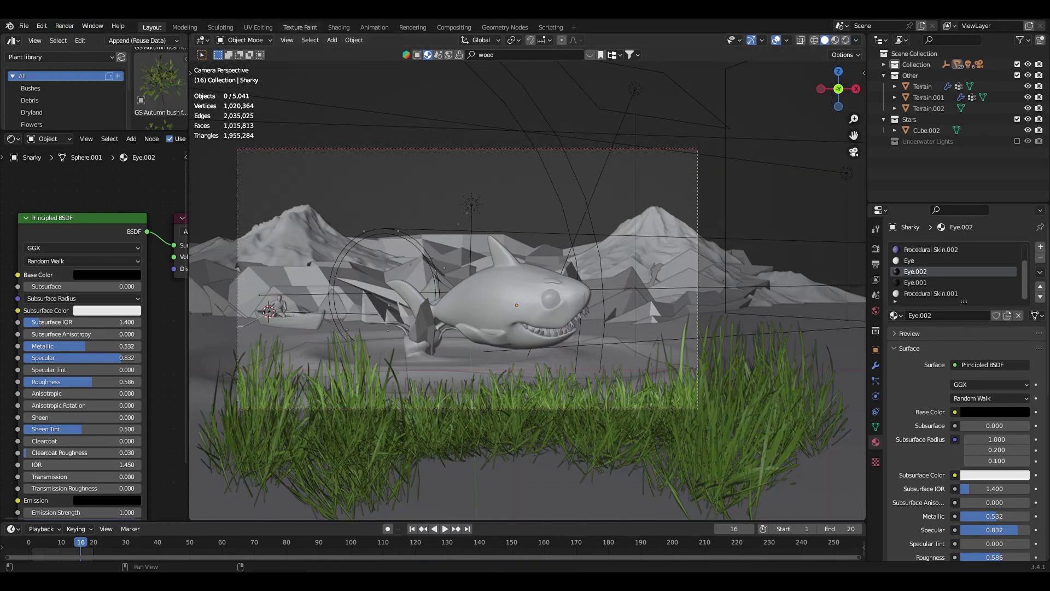
middle_click_drag(461, 339, 442, 356)
left_click(490, 314)
key("ctrl+s")
Add a Wave modifier to the water plane Plane.001.
left_click(875, 366)
left_click(930, 247)
left_click(910, 458)
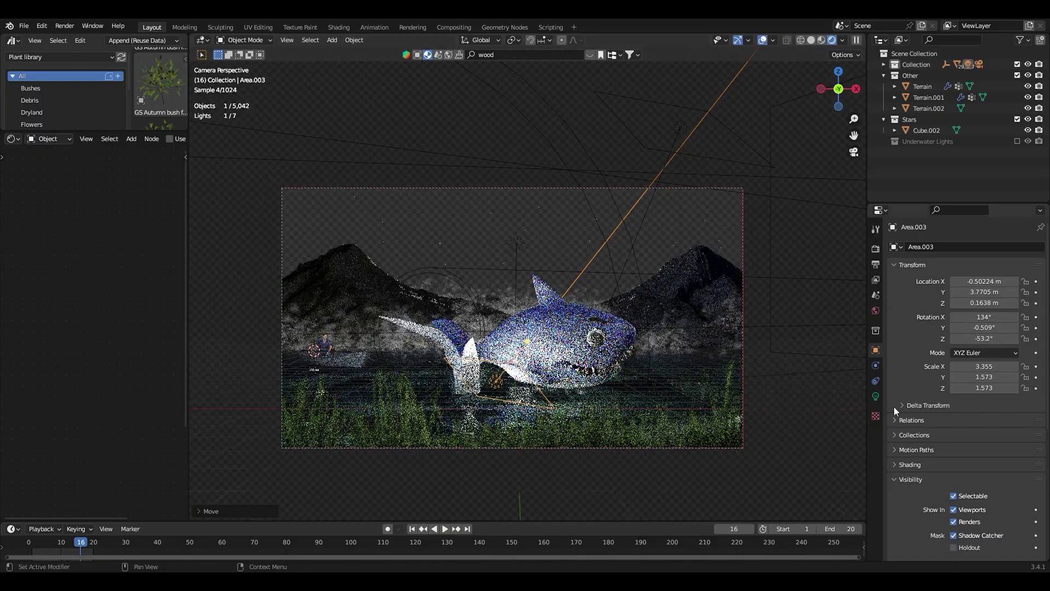
Rotate and move the area light Area.003 to angle it toward the shark.
left_click(876, 396)
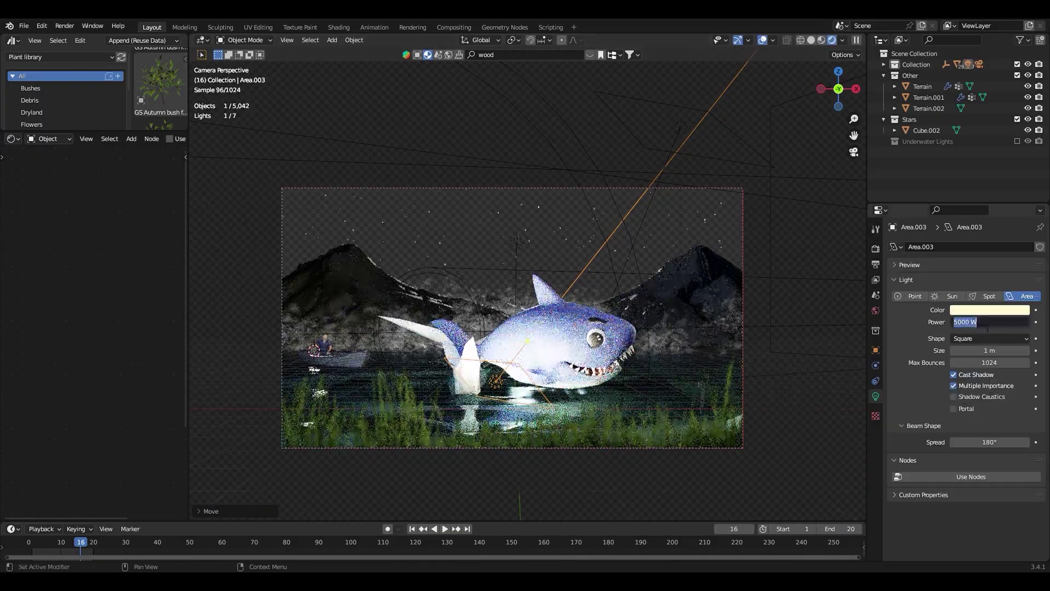
key("r")
left_click(632, 309)
key("g")
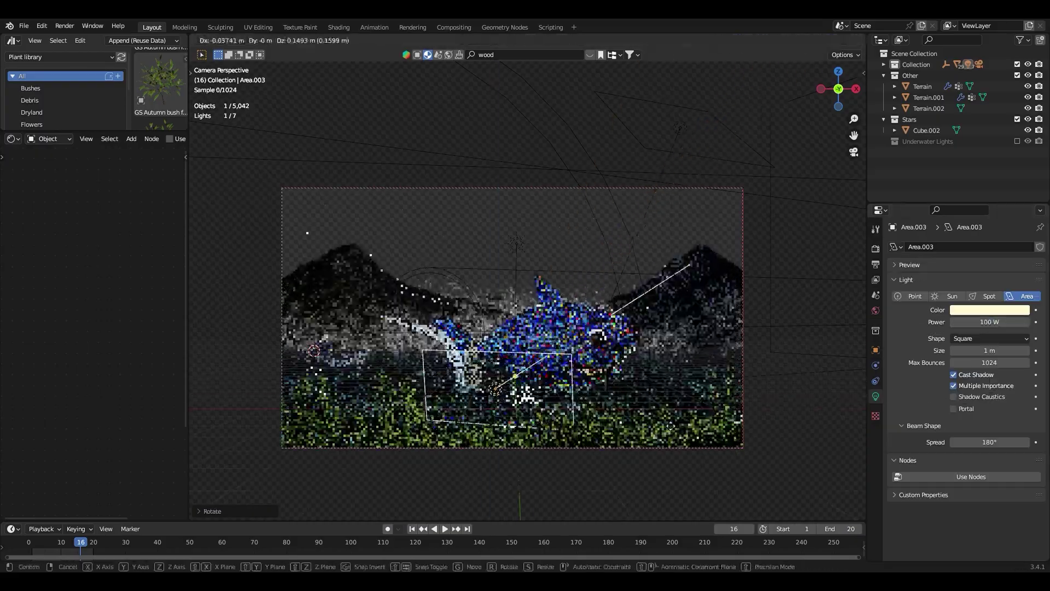
left_click(624, 371)
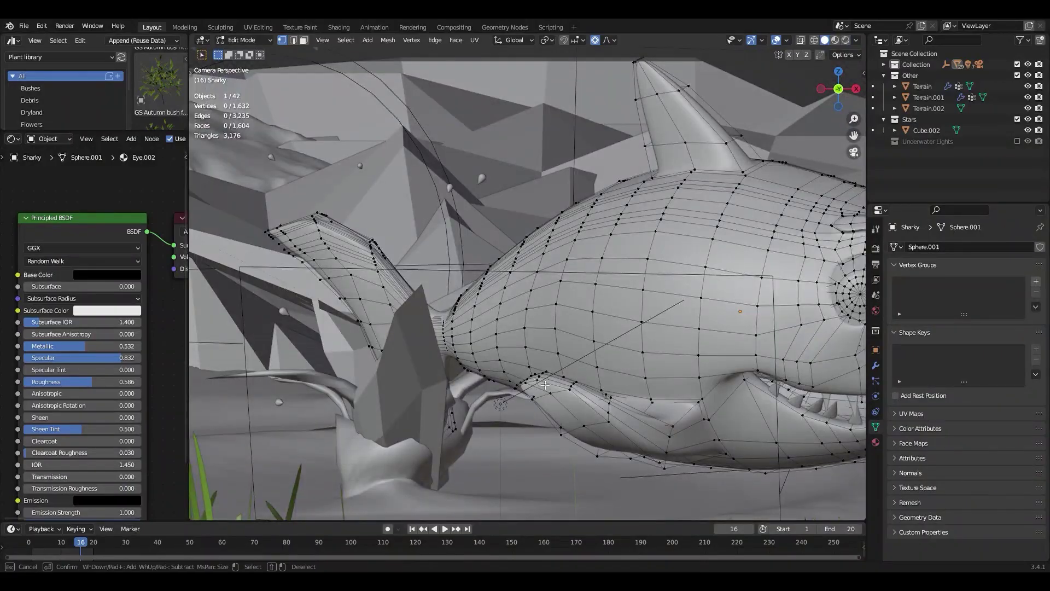
Reshape the shark's gill vertices with a proportional-falloff move.
left_click_drag(545, 384, 556, 310)
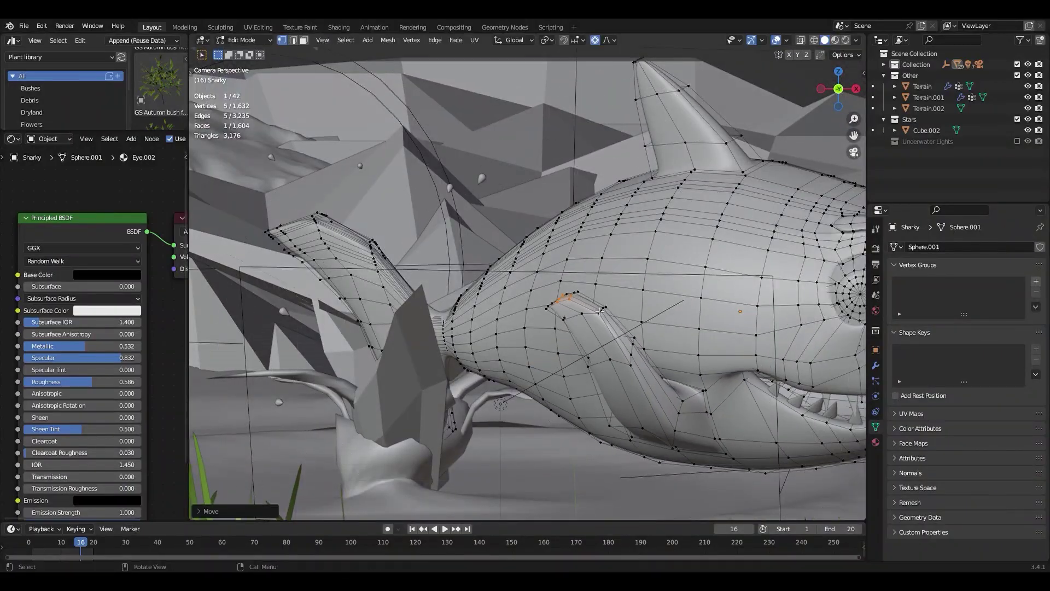
middle_click_drag(556, 310, 659, 296)
key("g")
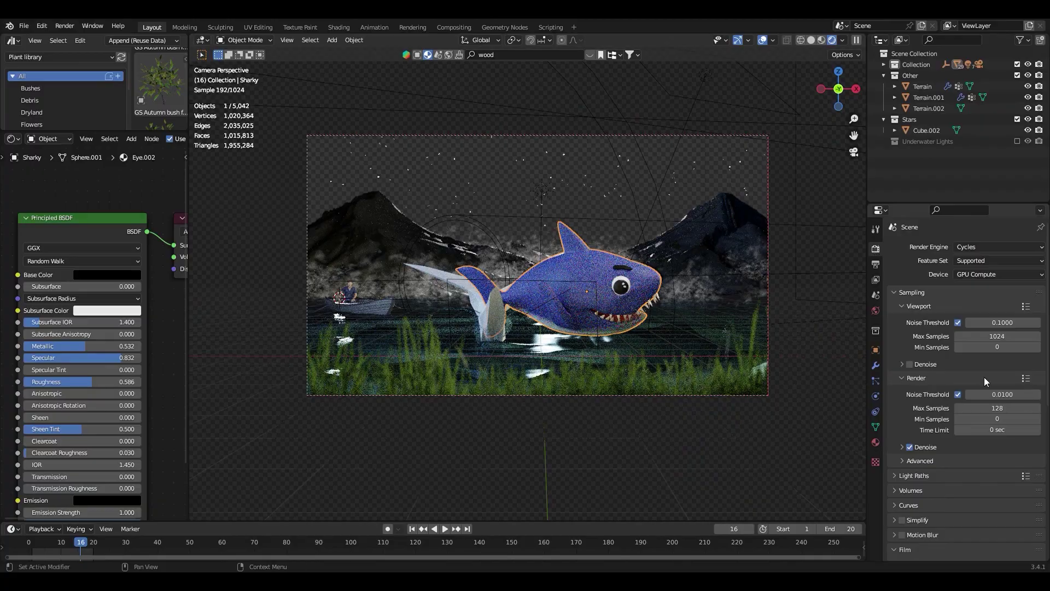
scroll(601, 359, "down", 1)
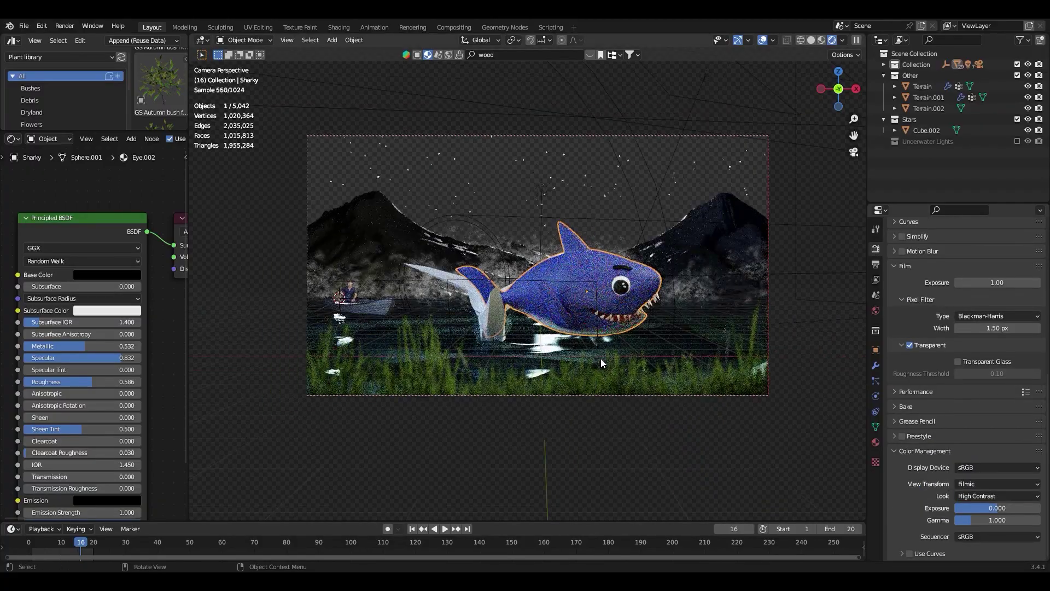
scroll(601, 359, "up", 5)
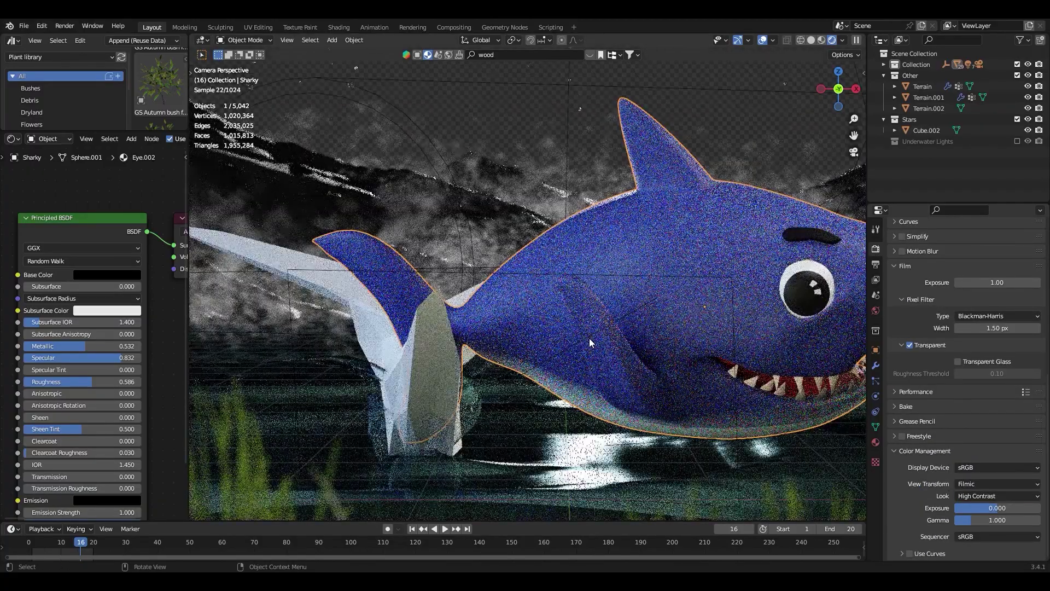
scroll(582, 347, "up", 3)
scroll(583, 349, "down", 8)
Set the render resolution scale to 40% in Output Properties.
left_click(520, 309)
left_click(876, 249)
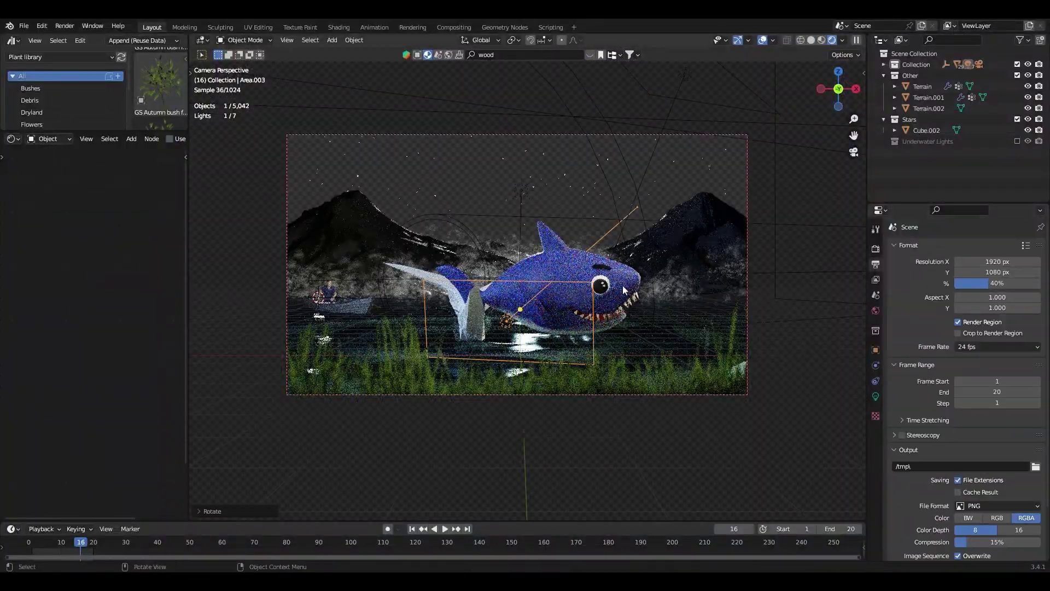
middle_click_drag(624, 290, 547, 287)
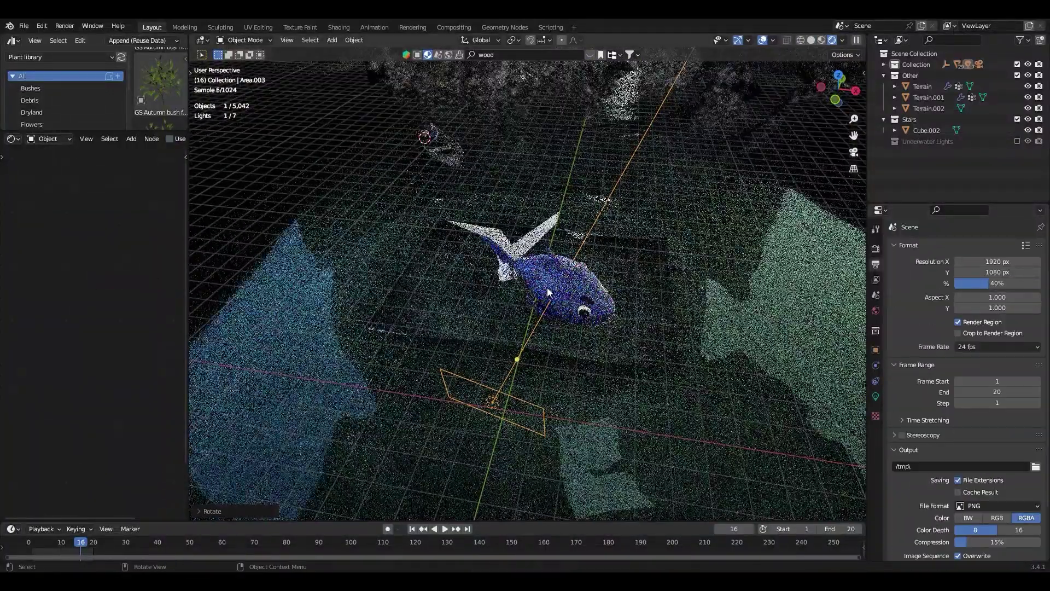
key("KP_0")
Reposition the boat flashlight's spot light and return to camera view.
left_click(360, 333)
left_click(357, 298)
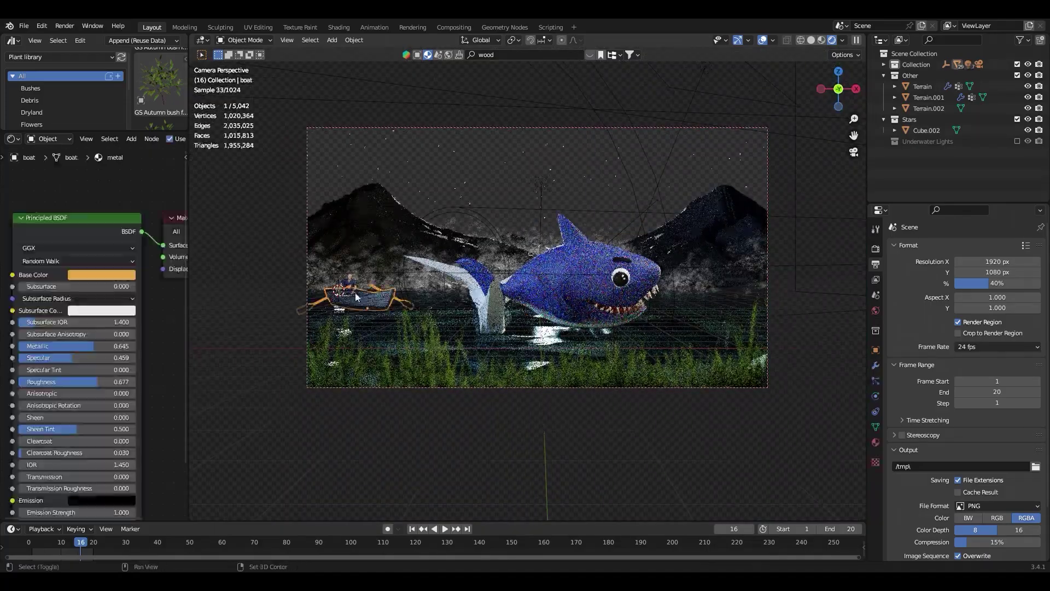
key("KP_Decimal")
middle_click_drag(544, 296, 490, 202)
key("KP_0")
Deselect everything, return to solid shading and save BabyShark.blend.
key("alt+a")
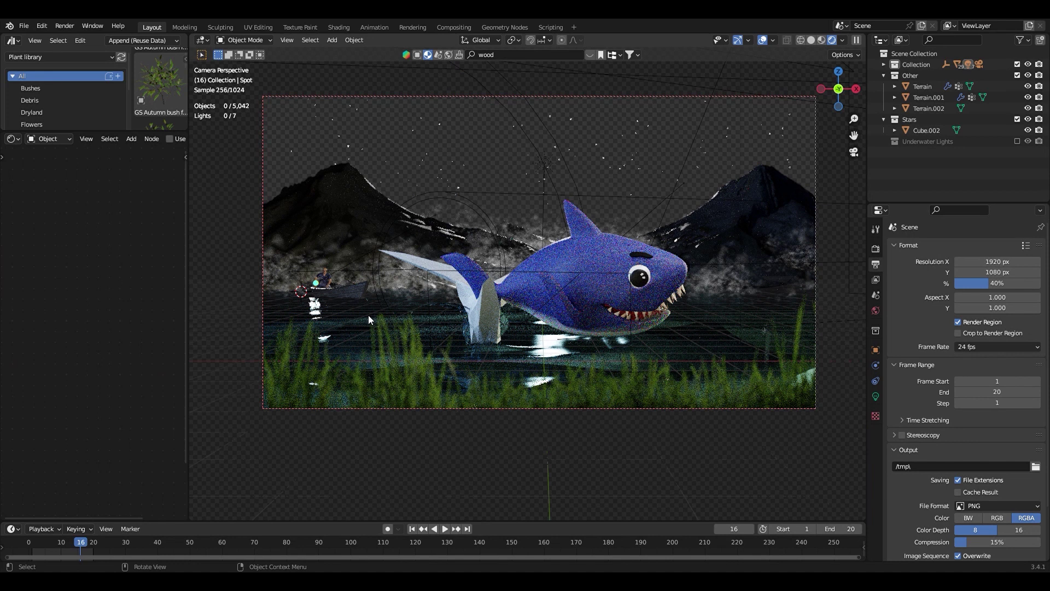
key("z")
key("ctrl+s")
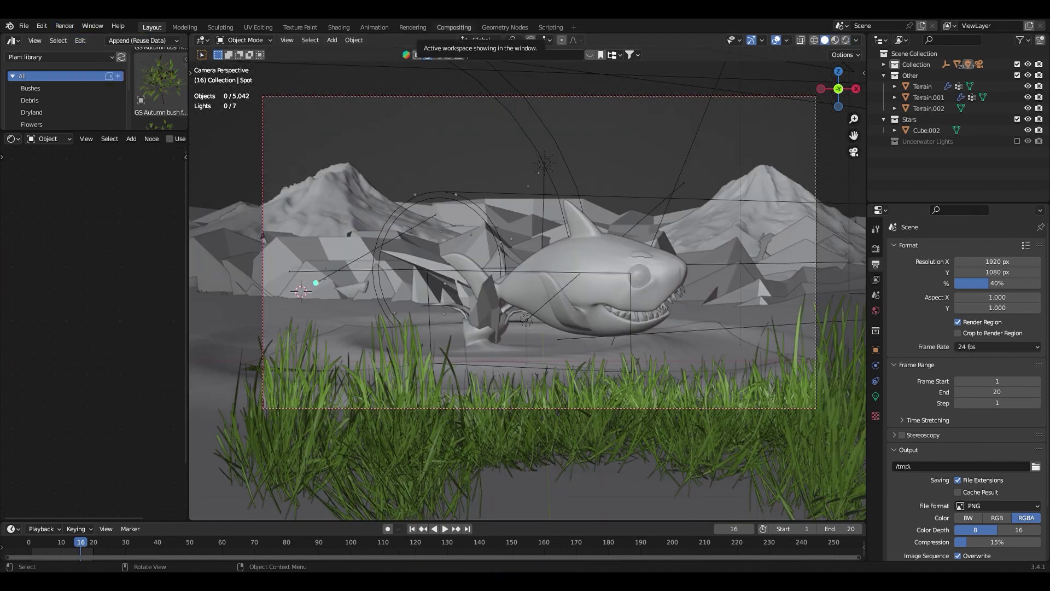
left_click(663, 292)
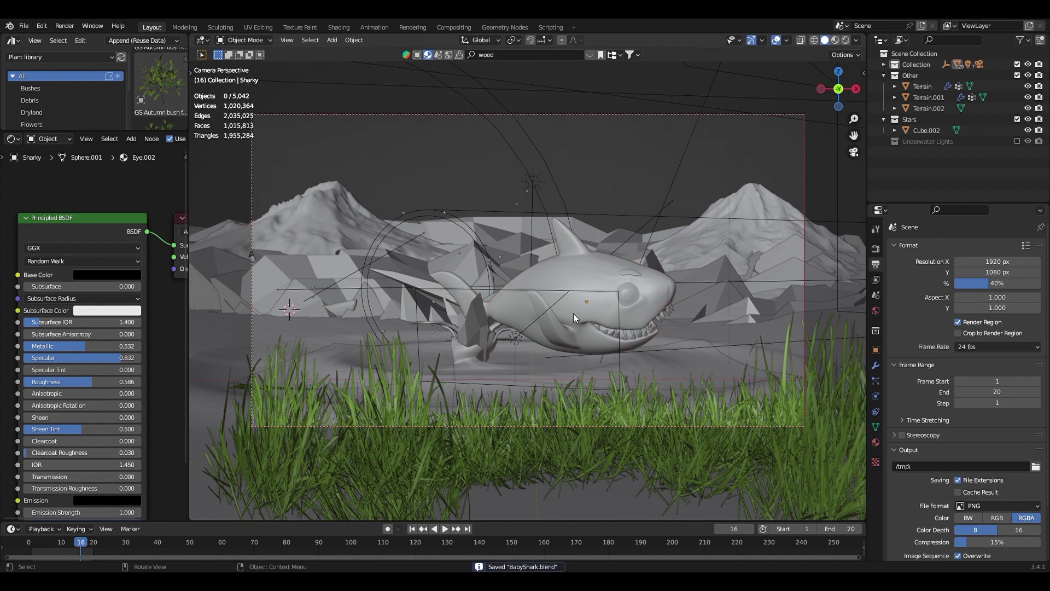
Select the particle-emitting plane and find the EM emission material via outliner search 'em'.
scroll(573, 314, "up", 3)
left_click(454, 351)
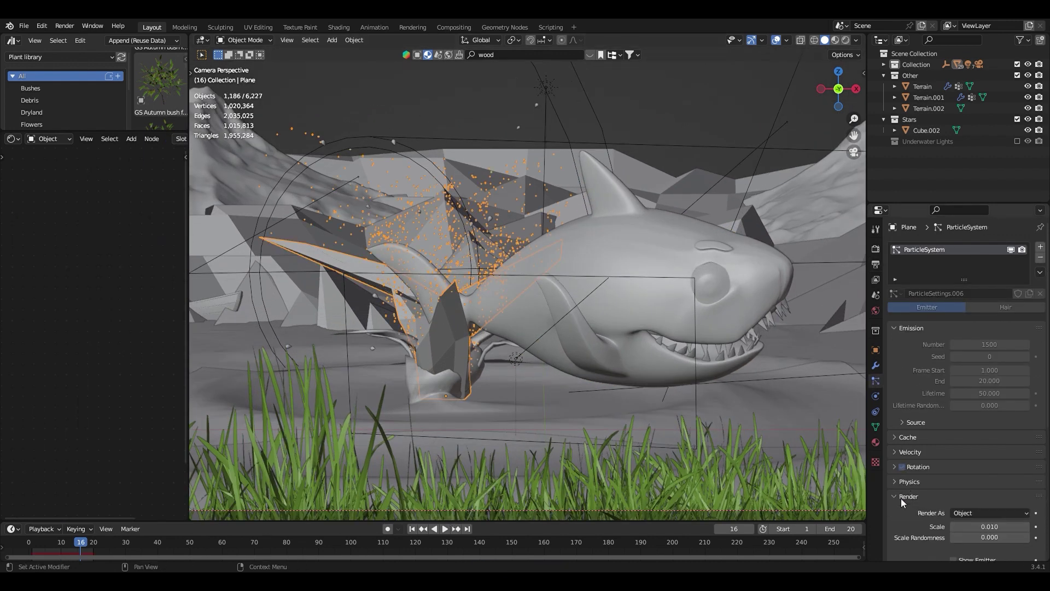
left_click(952, 40)
type("em")
left_click(937, 131)
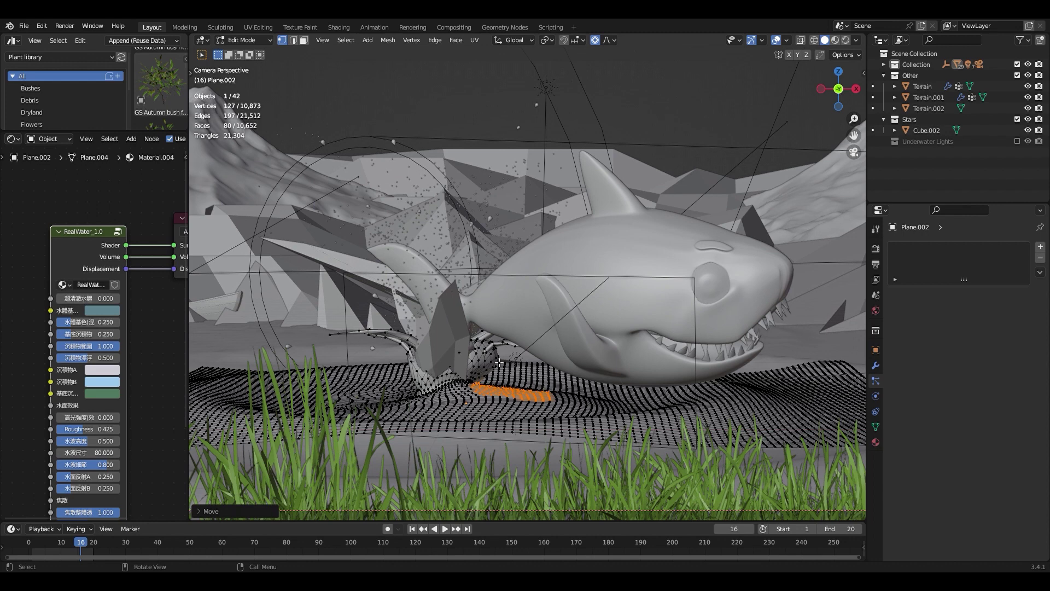
Finish scaling the tail splash and reshaping the arc vertices, checking in rendered shading.
scroll(408, 362, "up", 3)
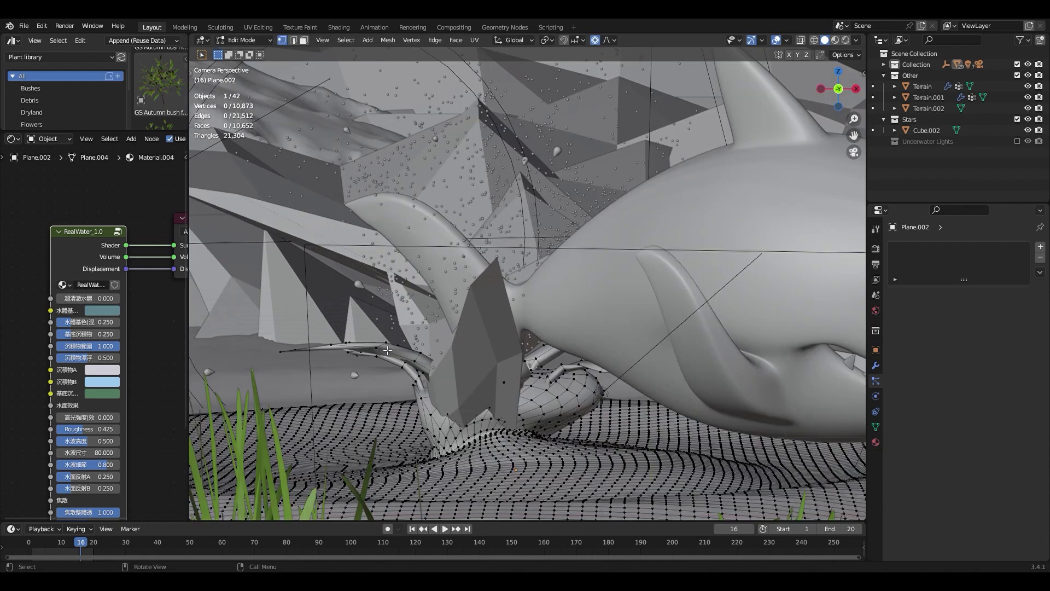
left_click(528, 312)
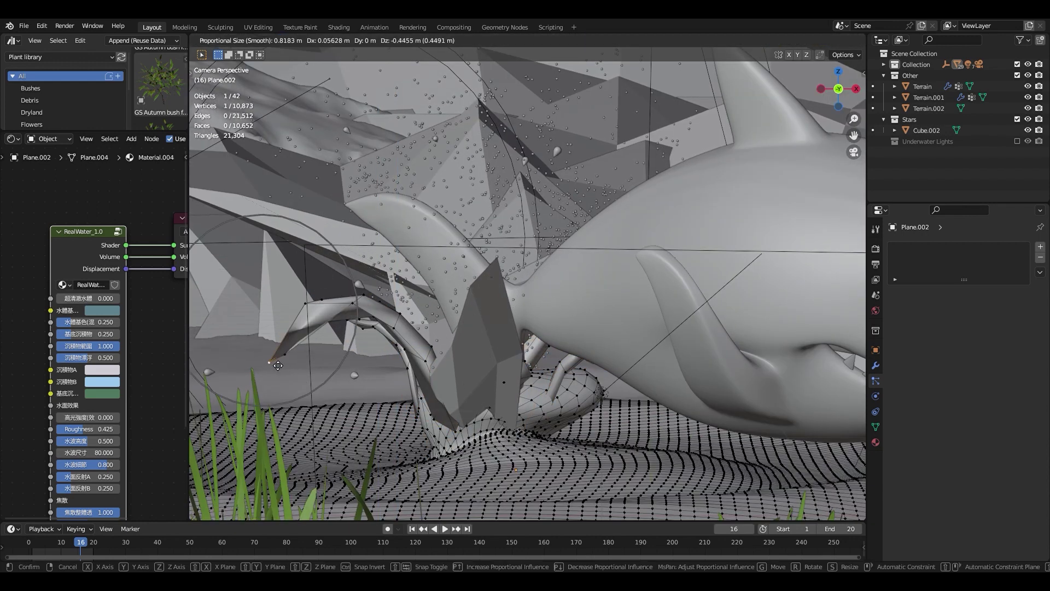
left_click(277, 365)
key("z")
left_click(406, 328)
key("z")
Separate the arc into its own object and begin moving its vertices proportionally.
key("a")
key("p")
key("Tab")
key("Tab")
key("g")
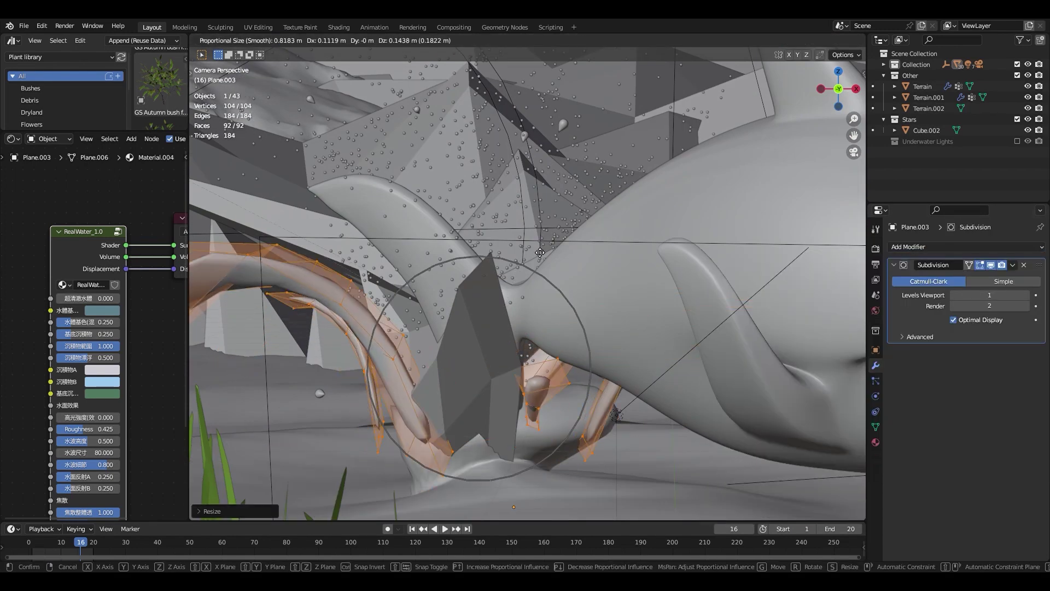
left_click(547, 288)
key("KP_7")
key("ctrl+l")
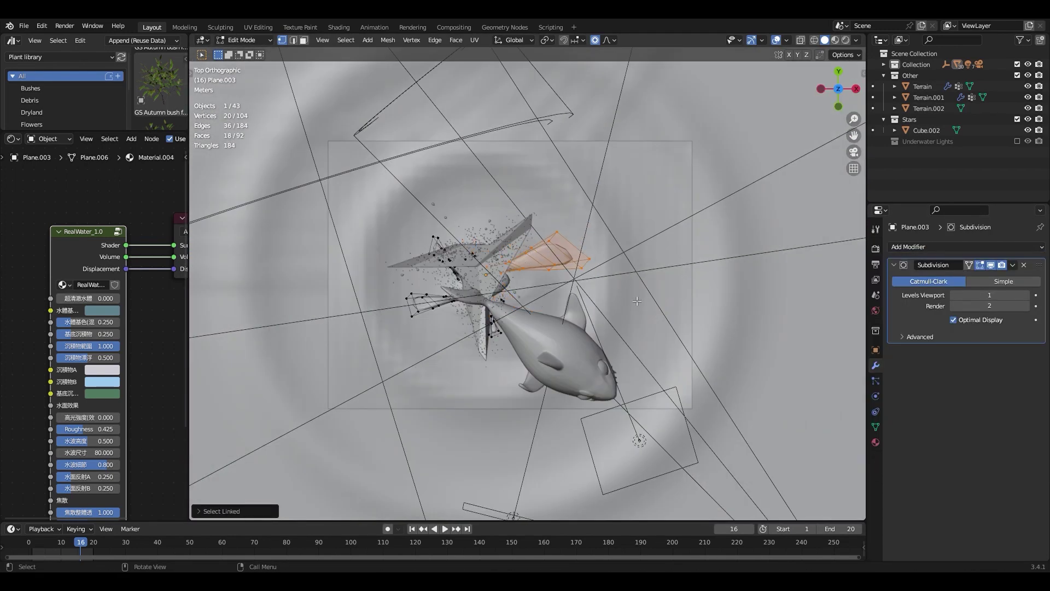
key("KP_0")
Rotate the arc part around the vertical axis into a new curve and exit edit mode.
key("r")
left_click(367, 357)
middle_click_drag(367, 357, 492, 361)
key("r")
key("z")
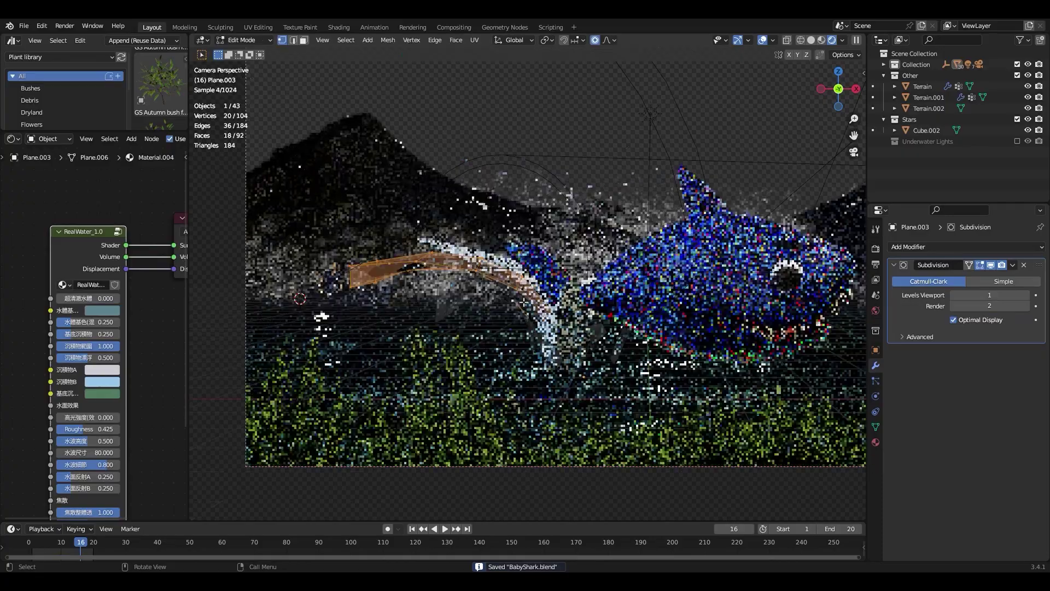
key("r")
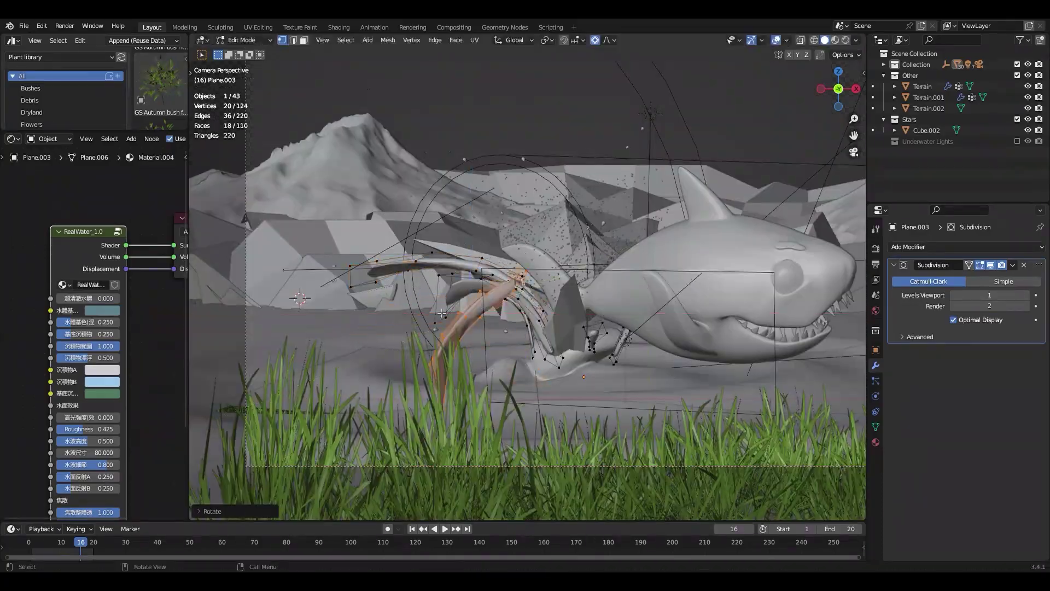
left_click(625, 366)
key("alt+a")
key("z")
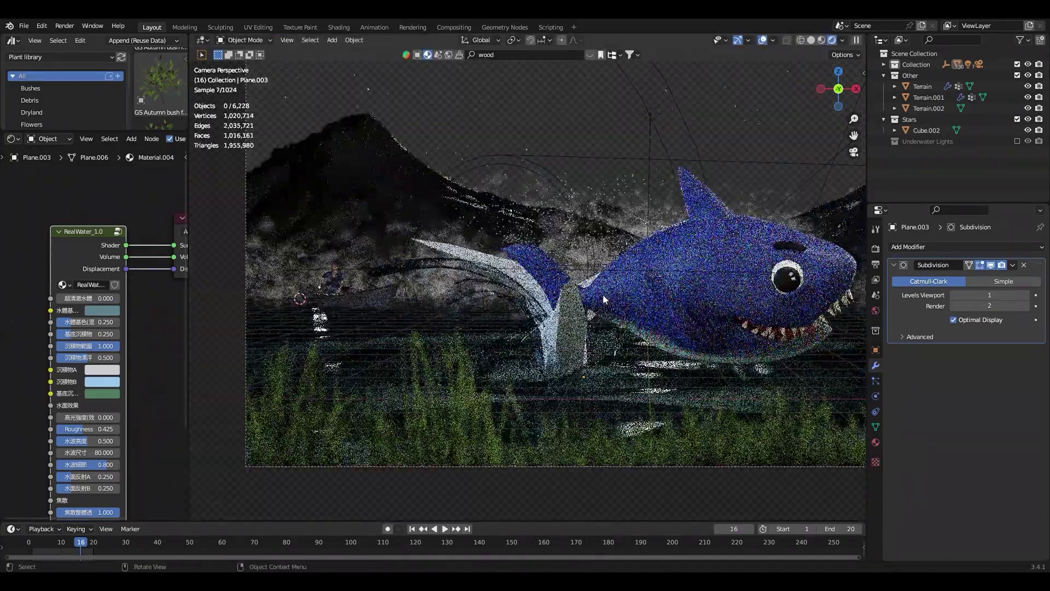
key("Tab")
key("z")
Save BabyShark.blend and unhide the Moon object.
scroll(492, 274, "down", 2)
key("ctrl+s")
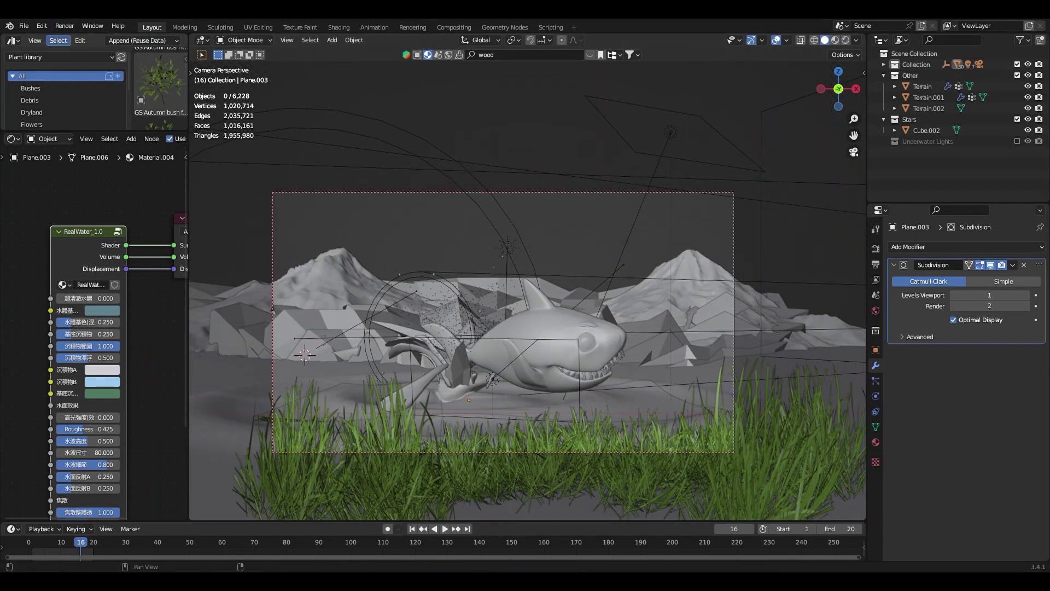
scroll(400, 387, "up", 1)
left_click(452, 257)
key("alt+h")
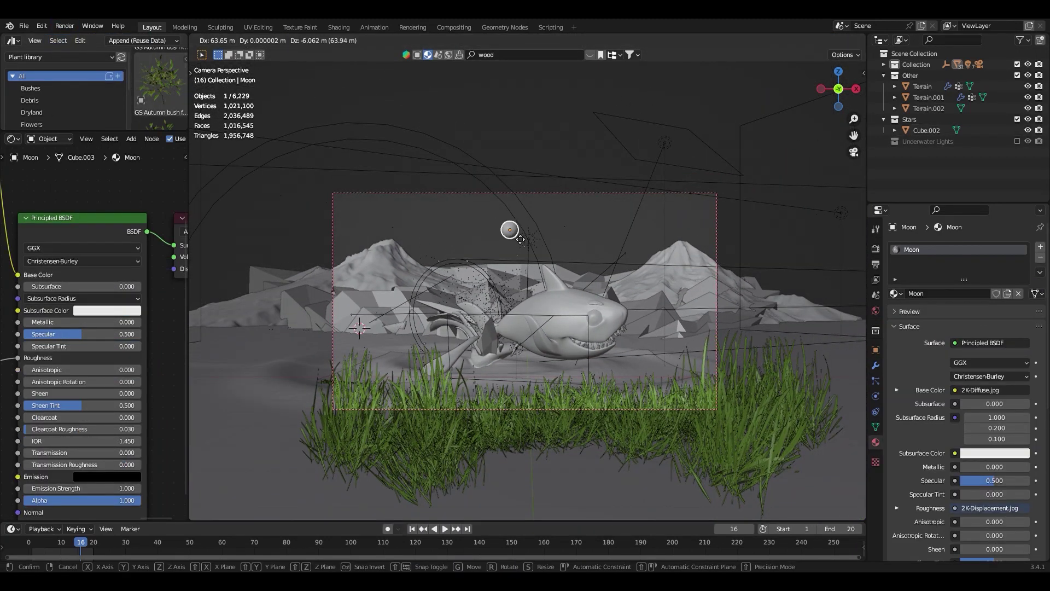
Frame the moon and scale it up in the camera view.
key("KP_Decimal")
key("KP_7")
scroll(569, 243, "up", 3)
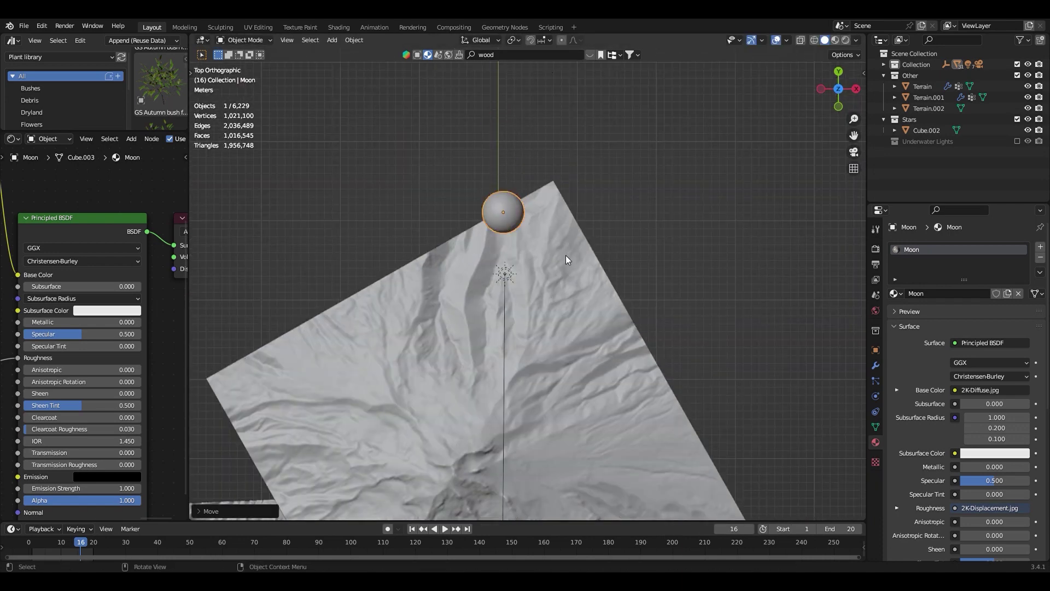
key("KP_0")
key("s")
left_click(802, 253)
Widen the node editor and move the moon's material nodes aside.
left_click_drag(188, 274, 444, 274)
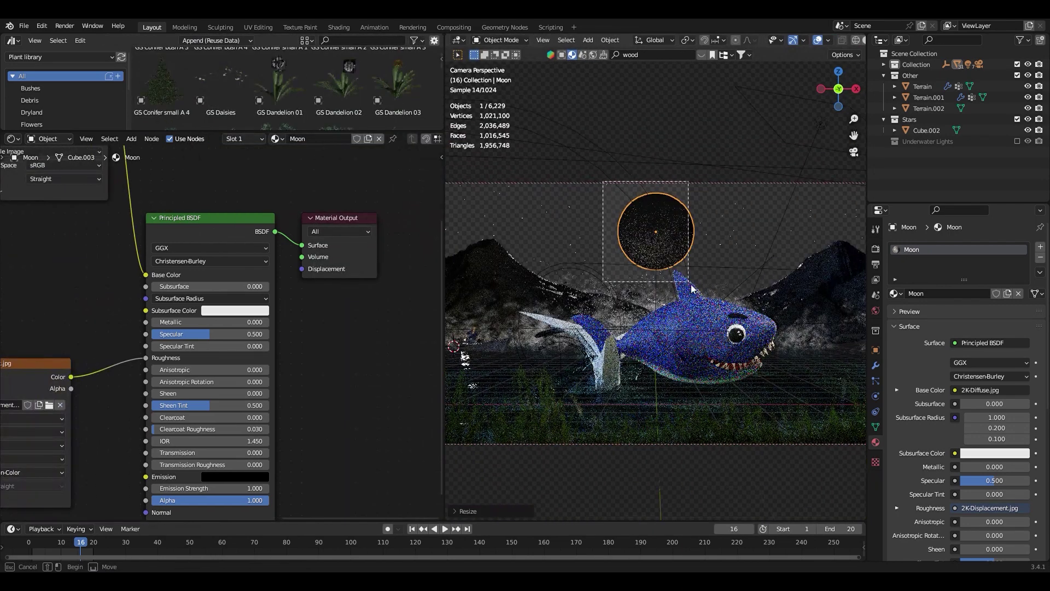
left_click_drag(130, 252, 241, 380)
key("g")
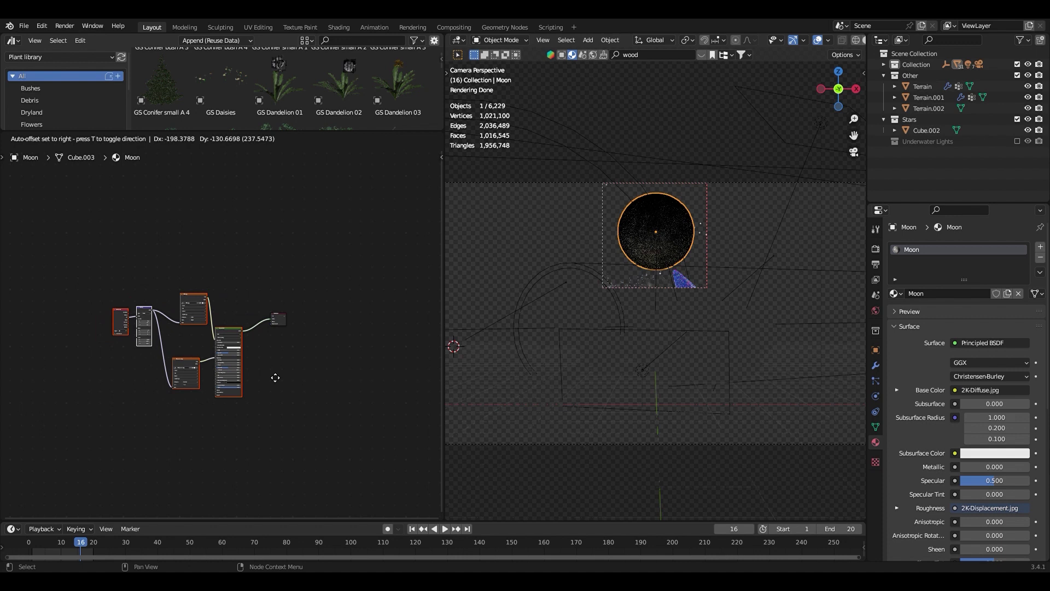
left_click(184, 399)
scroll(164, 361, "up", 5)
Add a Mix Shader and Emission node, wiring the moon texture into Fac and emission color.
key("shift+a")
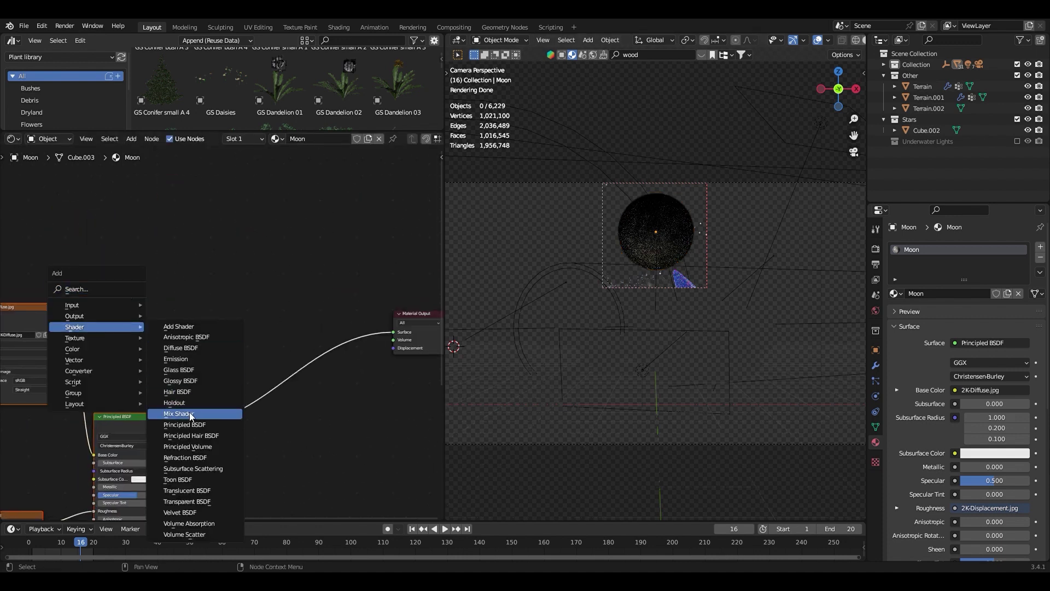
left_click(191, 414)
left_click(334, 353)
left_click(169, 314)
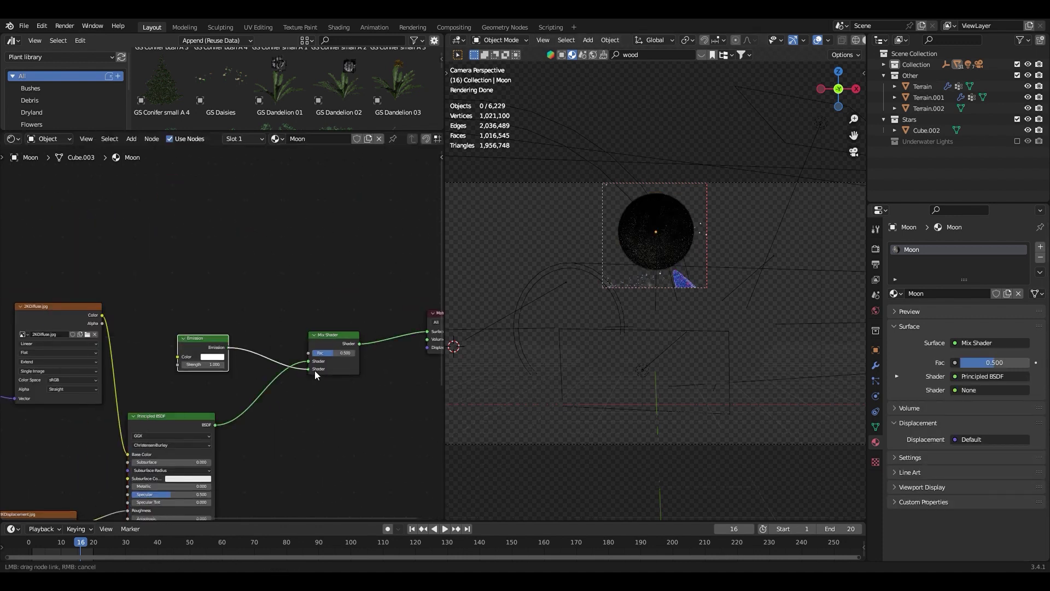
left_click_drag(316, 374, 316, 369)
scroll(316, 370, "down", 2)
middle_click_drag(274, 328, 234, 296)
left_click_drag(313, 285, 384, 318)
scroll(328, 318, "up", 1)
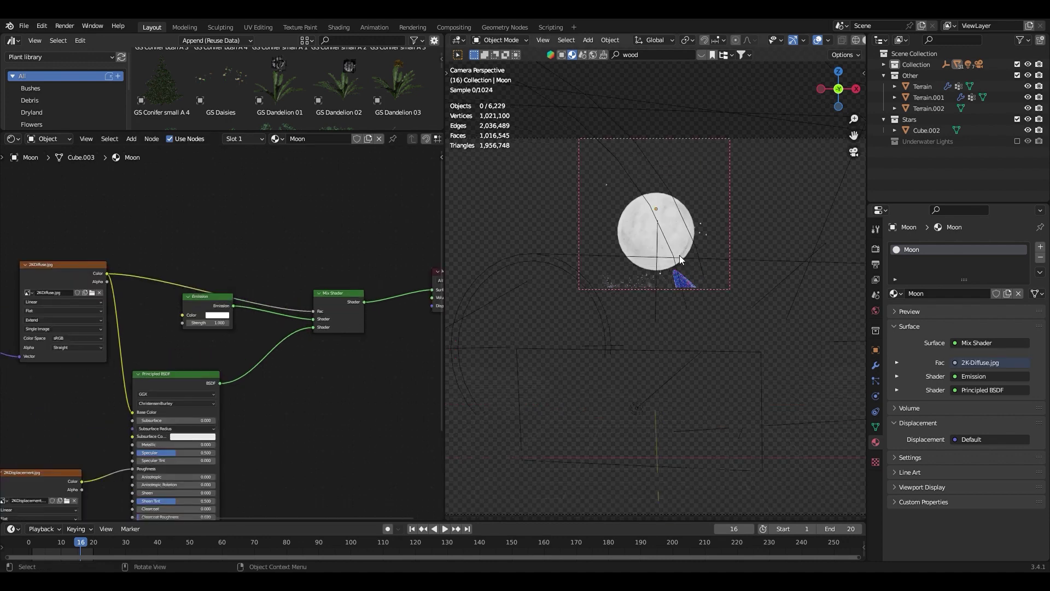
Insert a ColorRamp on the texture-to-Fac link with its stop at 0.141.
key("shift+a")
type("ramp")
key("Return")
left_click(187, 265)
left_click_drag(187, 264, 167, 263)
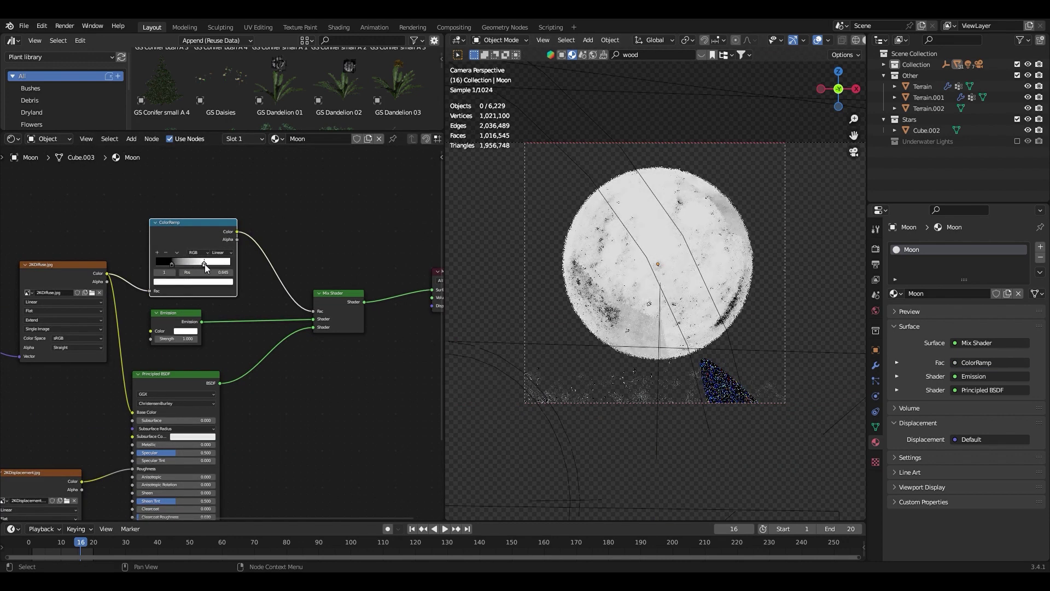
scroll(659, 255, "up", 5)
scroll(659, 257, "down", 5)
Select the moon and rotate it around the X axis.
middle_click_drag(701, 264, 679, 237)
left_click(676, 237)
key("KP_Decimal")
scroll(675, 260, "down", 3)
key("r")
key("x")
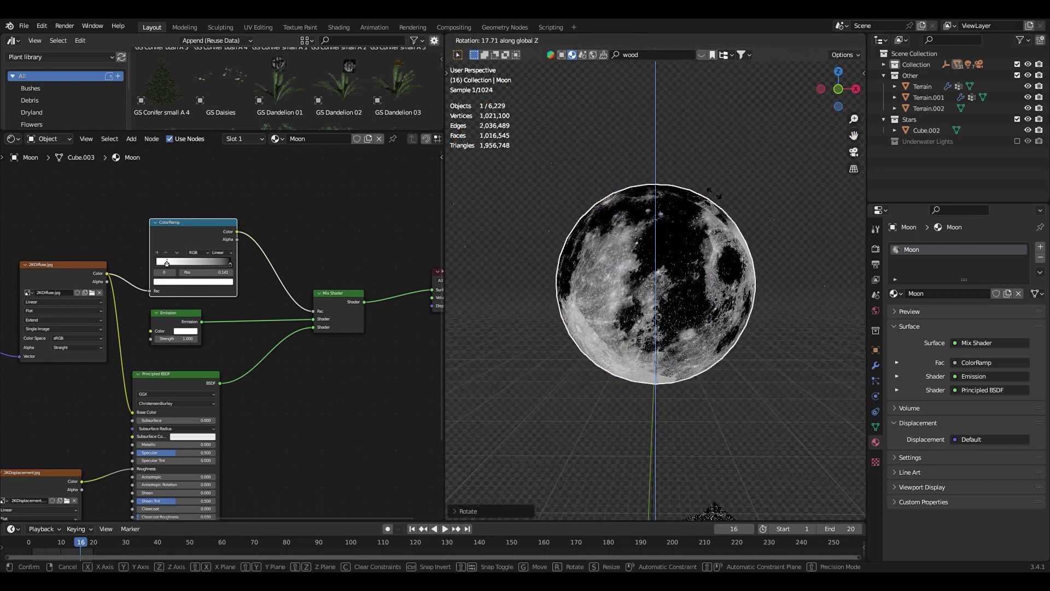
left_click(711, 208)
Unwrap the moon mesh with Sphere Projection and open a UV editor above the nodes.
key("Tab")
key("u")
left_click(678, 285)
left_click_drag(59, 131, 59, 286)
key("shift+F10")
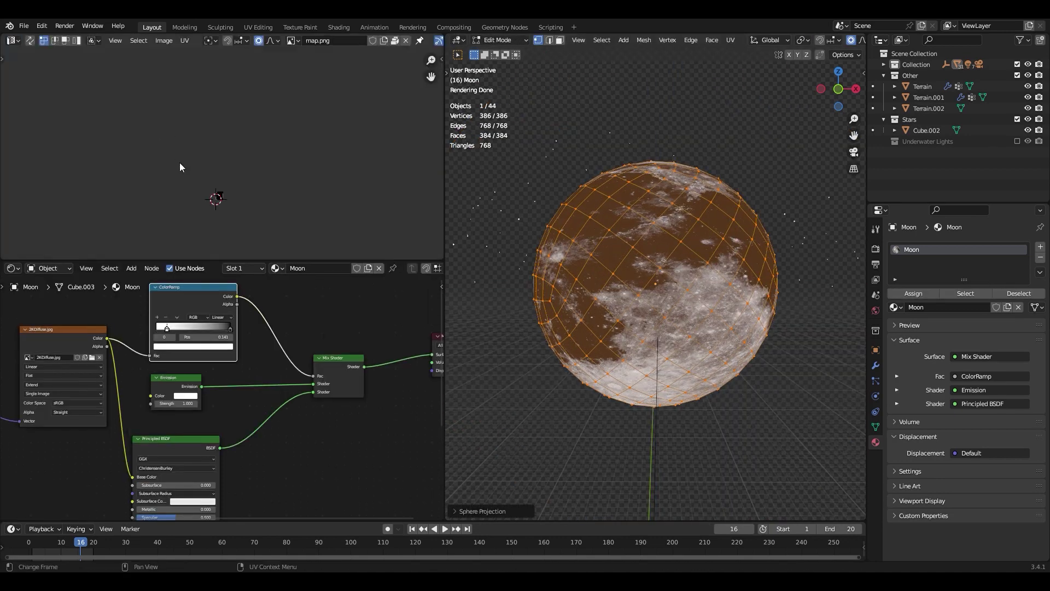
Unwrap the moon's UVs and scale and reshape the layout over the moon image.
key("u")
left_click(655, 215)
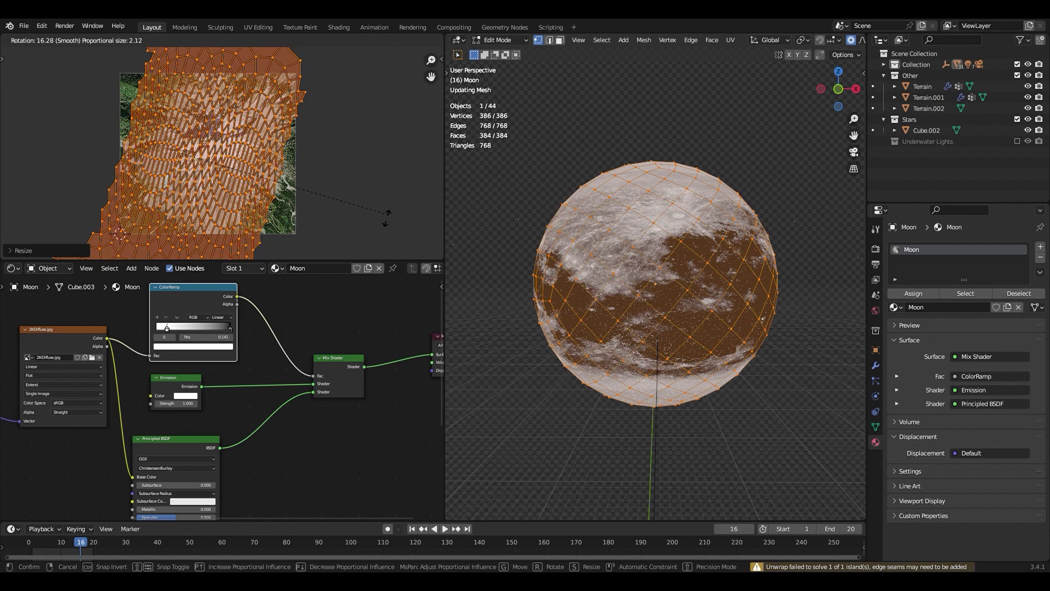
key("s")
left_click(292, 40)
left_click(328, 52)
key("g")
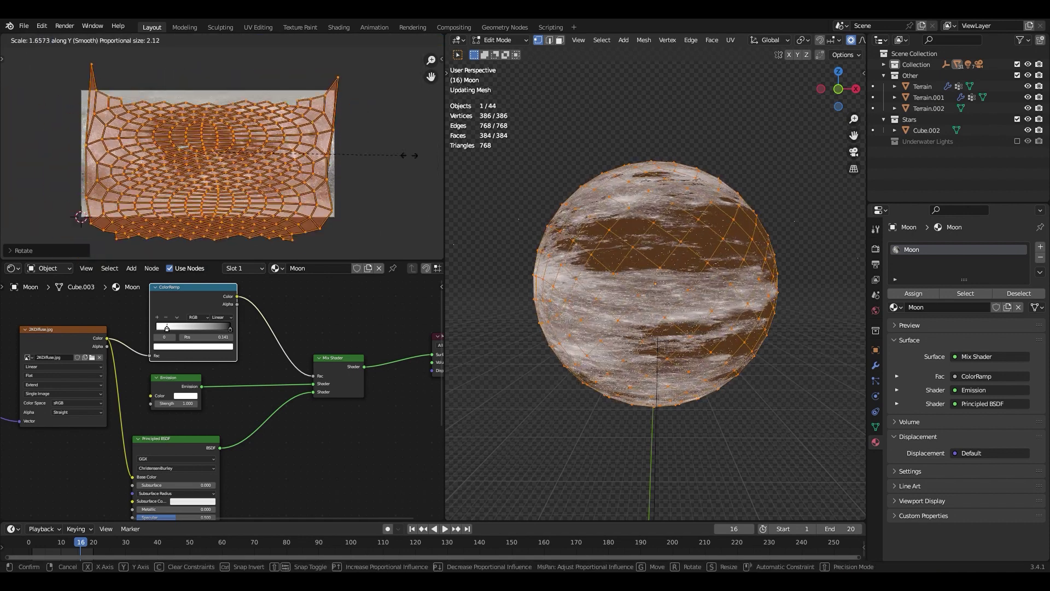
key("Escape")
Rotate the moon to a new orientation and return to the camera view.
key("Tab")
key("r")
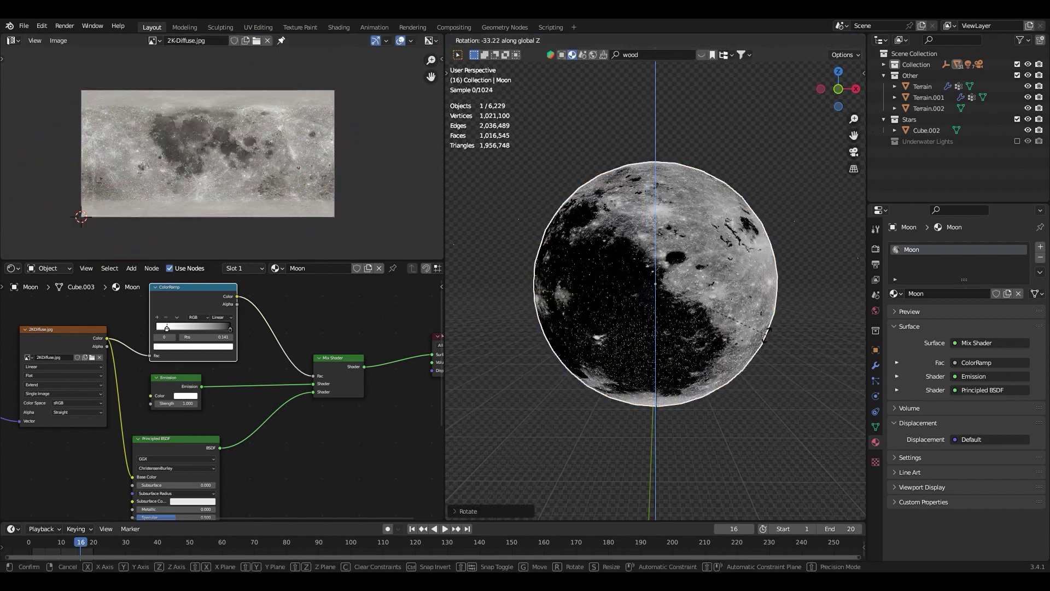
left_click(711, 246)
key("KP_0")
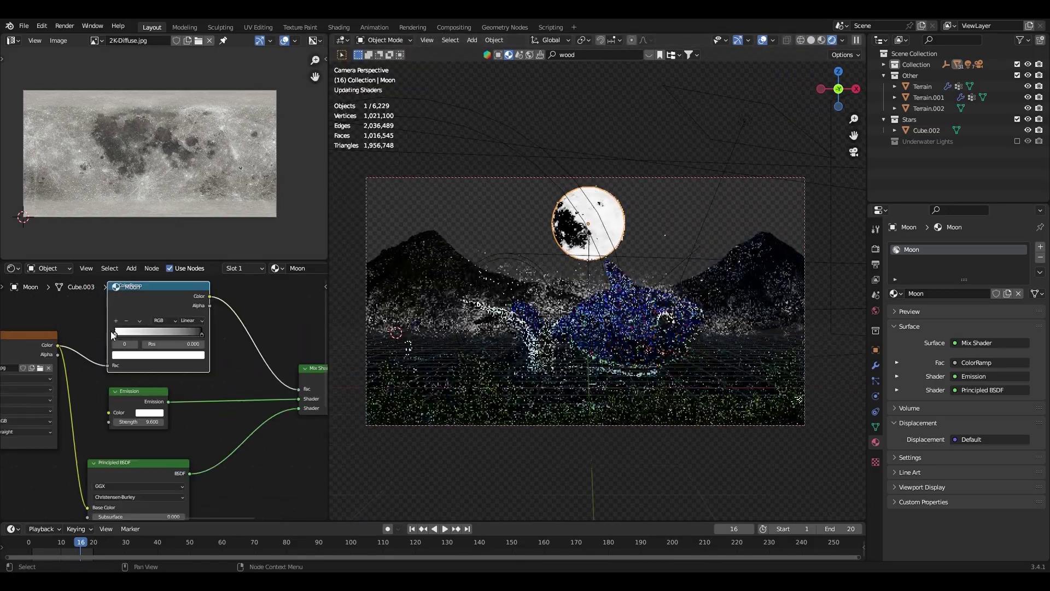
Darken a ColorRamp stop on the moon material and move it nearer the dark end.
left_click(159, 354)
left_click_drag(187, 235, 187, 283)
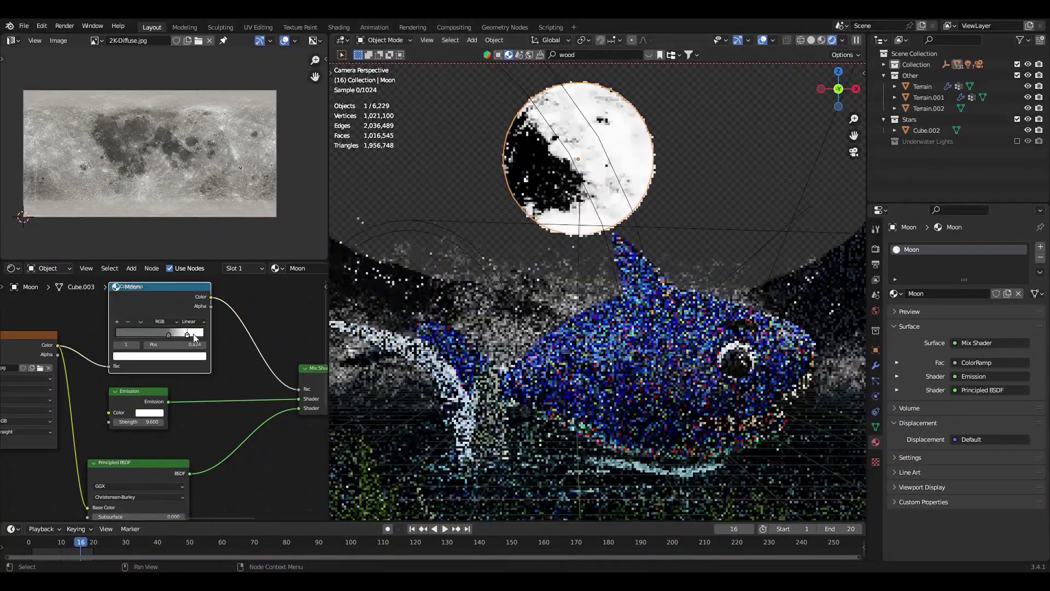
mouse_move(159, 338)
left_mouse_down()
mouse_move(206, 332)
mouse_move(137, 334)
left_mouse_up()
scroll(424, 329, "down", 3)
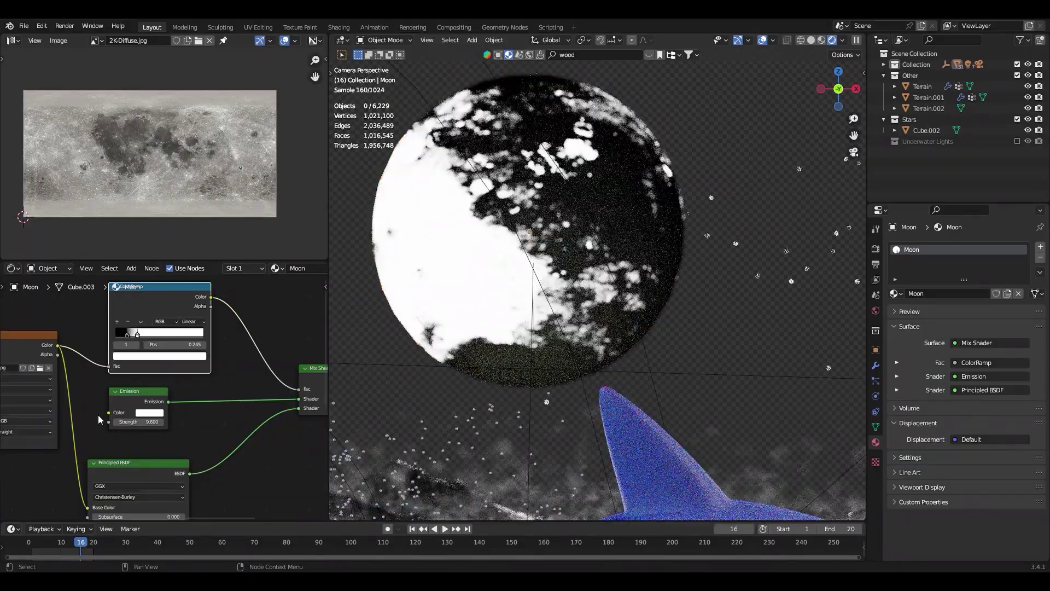
left_click(425, 328)
Resize the moon, then isolate it in local view.
left_click(547, 246)
key("s")
left_click(600, 252)
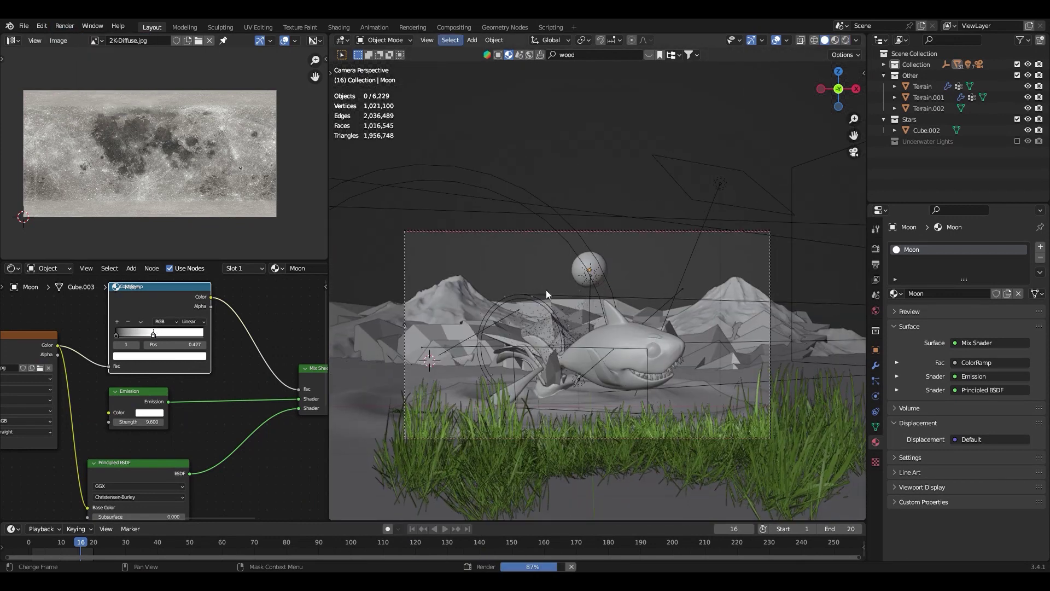
left_click(668, 232)
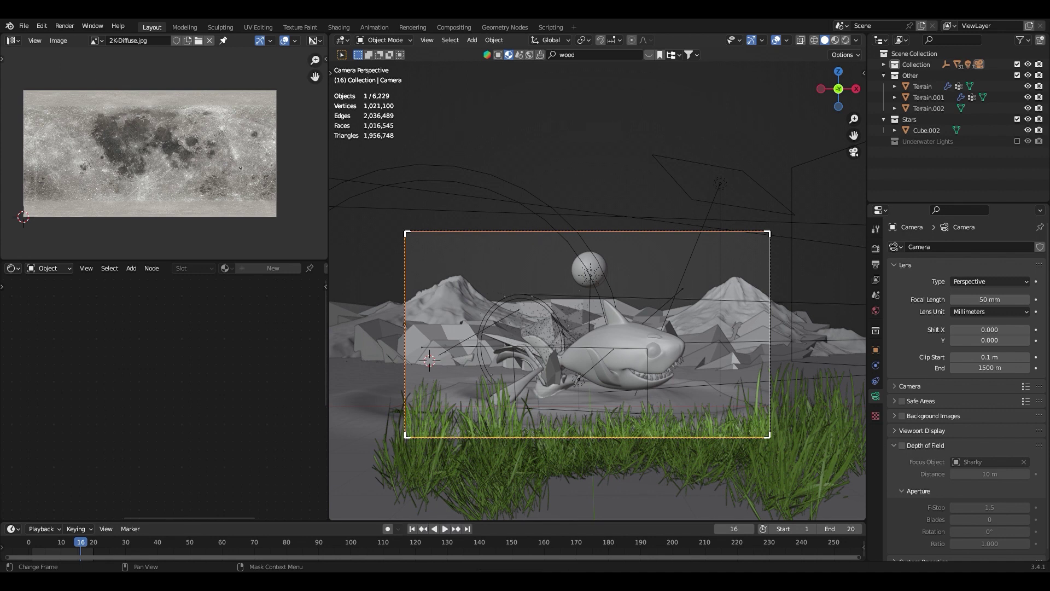
left_click(602, 257)
key("KP_Divide")
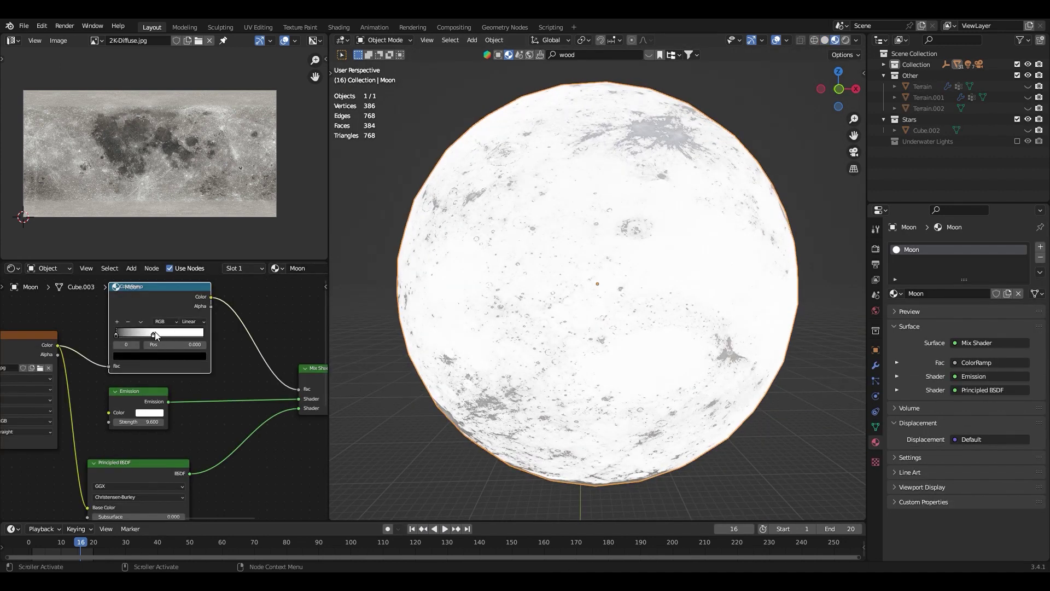
Move the ramp stop to 0.309 and make its colour light grey, previewed in rendered shading.
left_click_drag(134, 339, 145, 339)
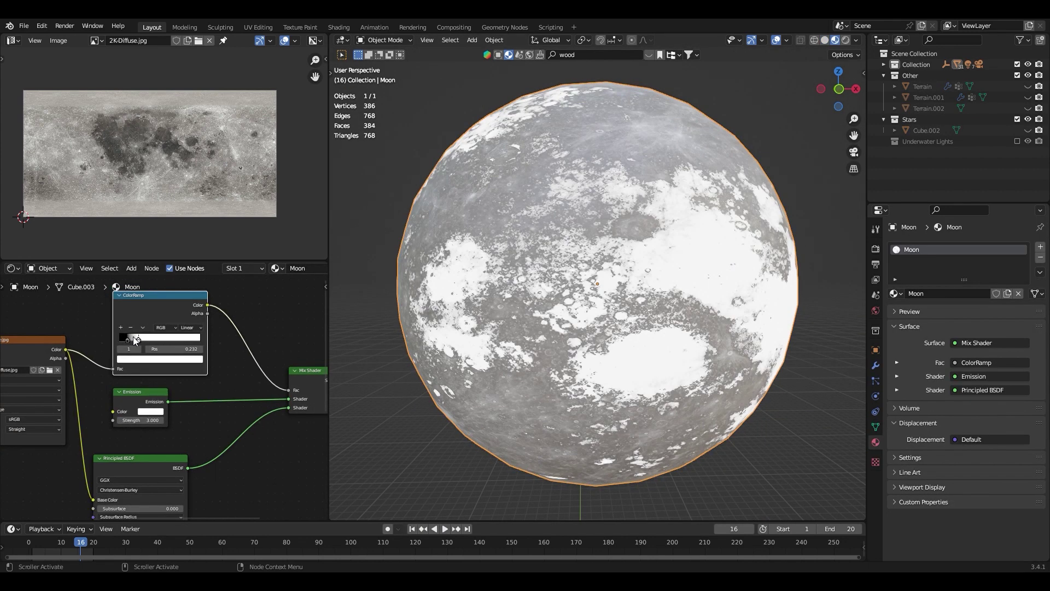
key("z")
left_click_drag(188, 293, 188, 257)
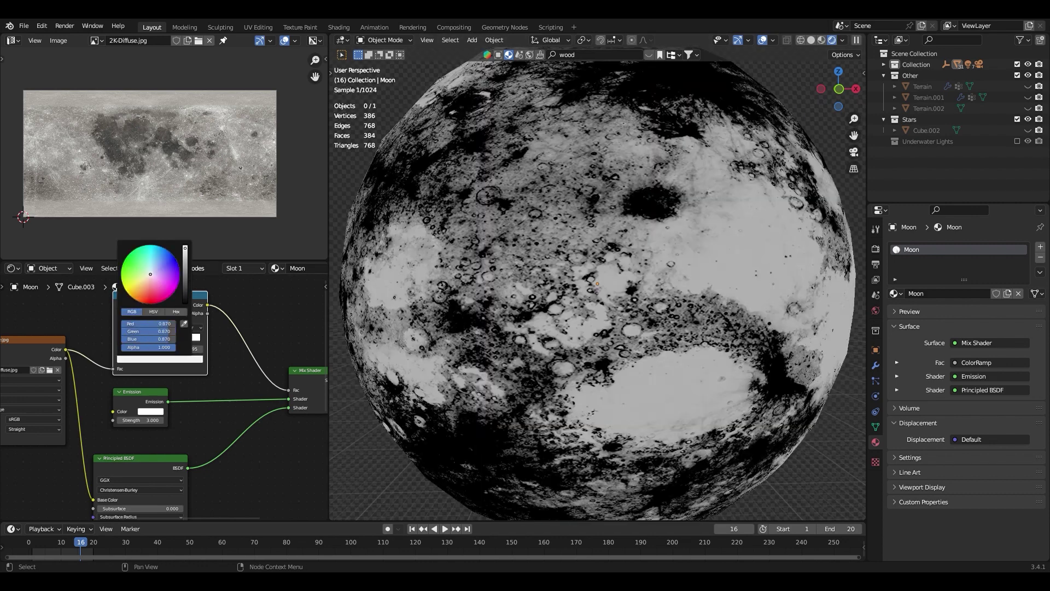
scroll(157, 418, "up", 2)
scroll(157, 418, "down", 4)
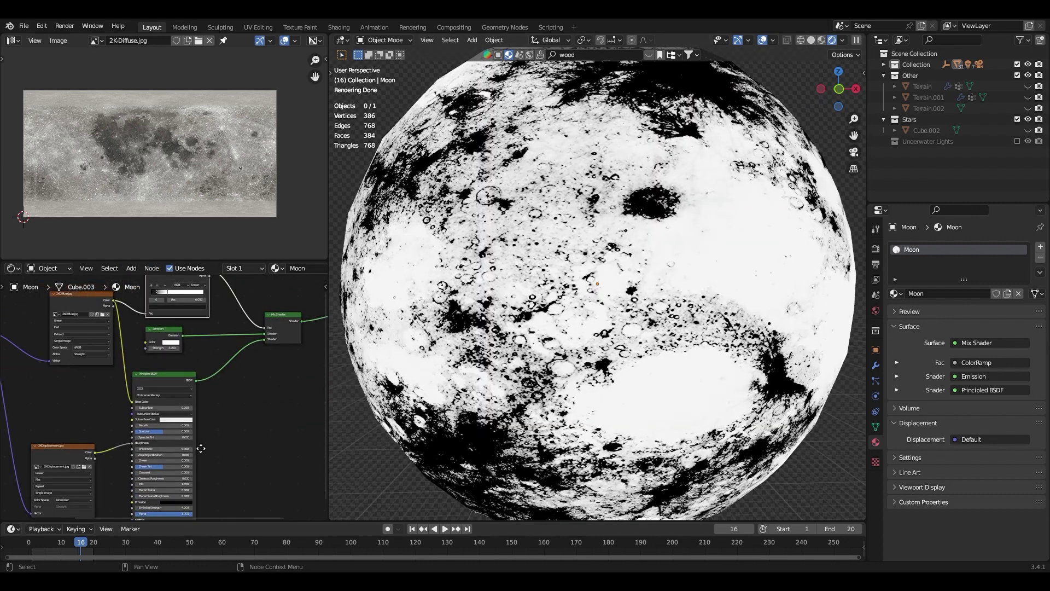
middle_click_drag(157, 418, 123, 423)
scroll(124, 423, "up", 2)
Send the moon's emission straight to Material Output and spread the ramp stops from 0 to the end.
left_click_drag(240, 340, 247, 340)
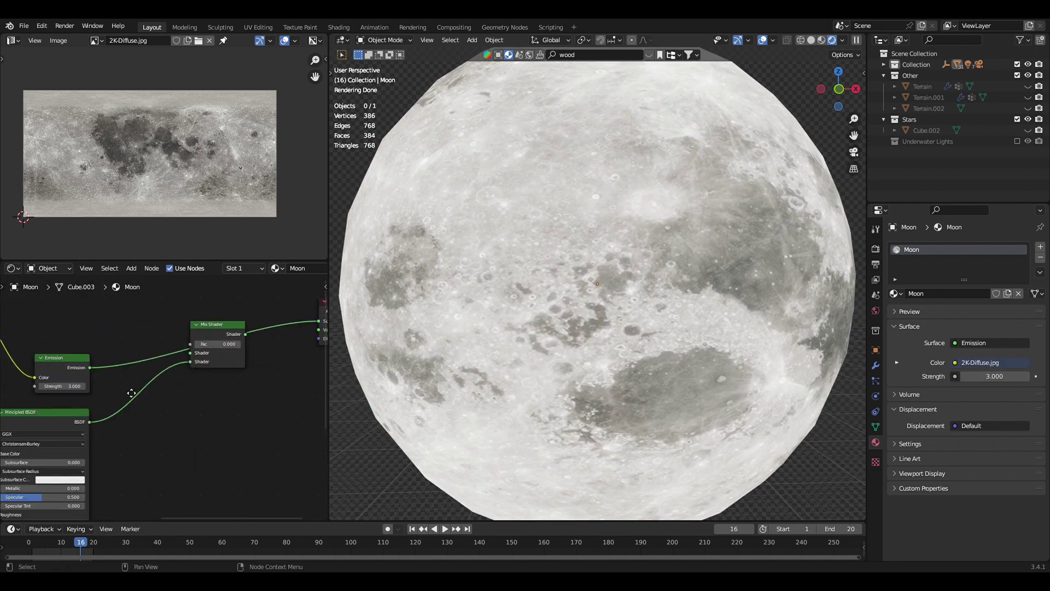
middle_click_drag(164, 383, 113, 336)
left_click_drag(113, 335, 116, 335)
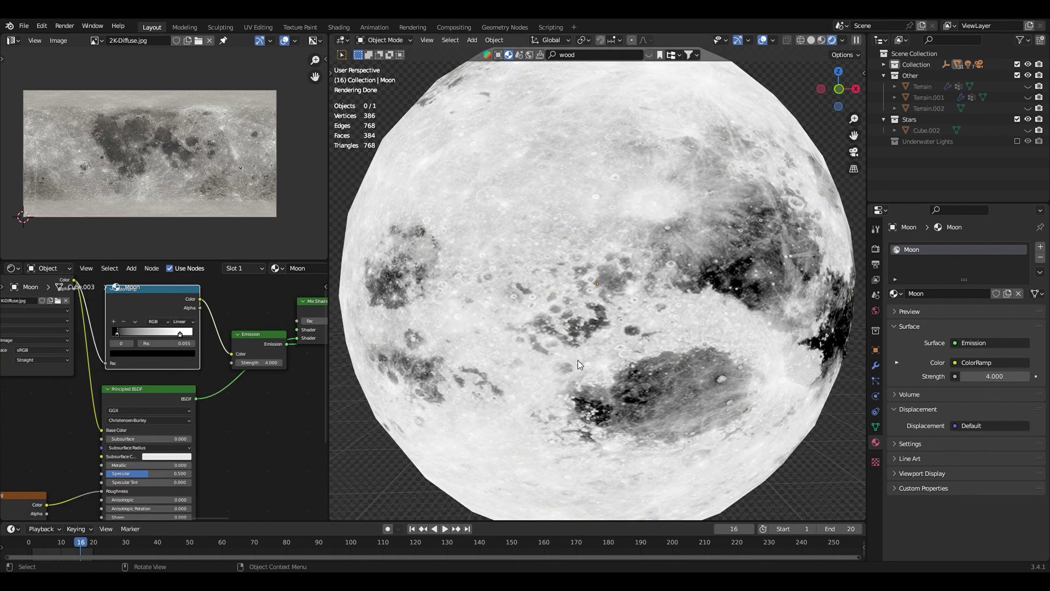
key("KP_0")
left_click(152, 353)
scroll(196, 406, "up", 3)
left_click_drag(195, 406, 207, 406)
mouse_move(78, 404)
left_mouse_down()
mouse_move(64, 405)
mouse_move(88, 404)
left_mouse_up()
scroll(569, 236, "up", 2)
Rotate the moon about Z, leave local view to show the whole scene, and save.
left_click(547, 274)
key("r")
key("z")
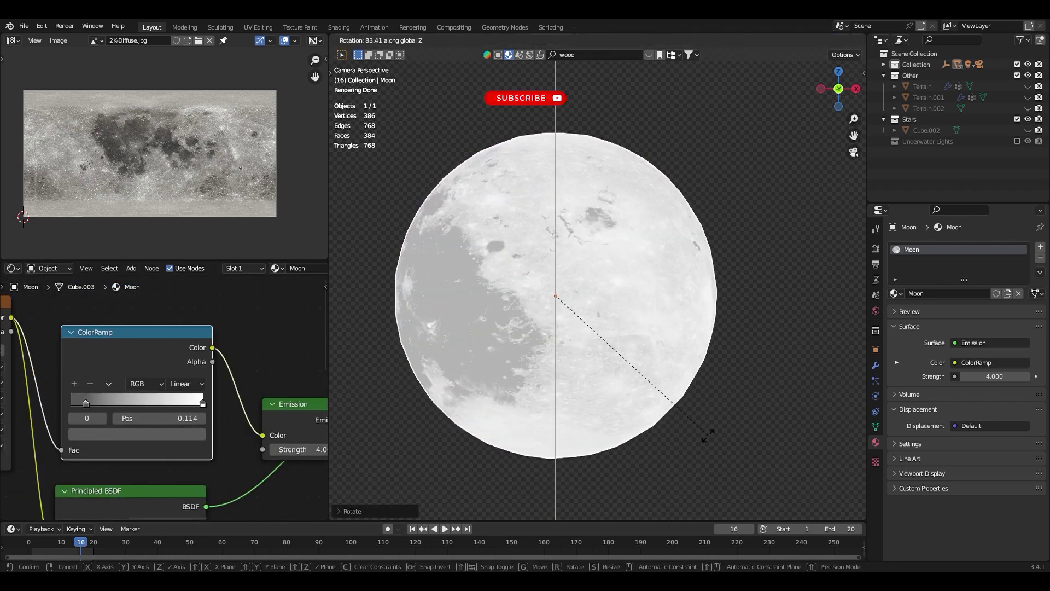
left_click(665, 228)
key("KP_Divide")
key("Home")
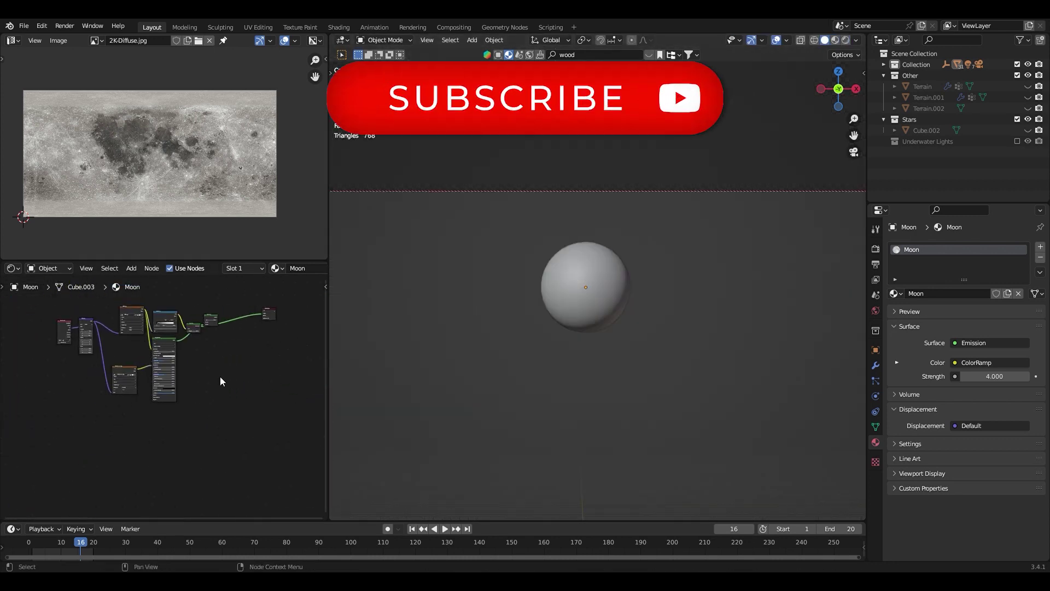
key("ctrl+s")
left_click(65, 26)
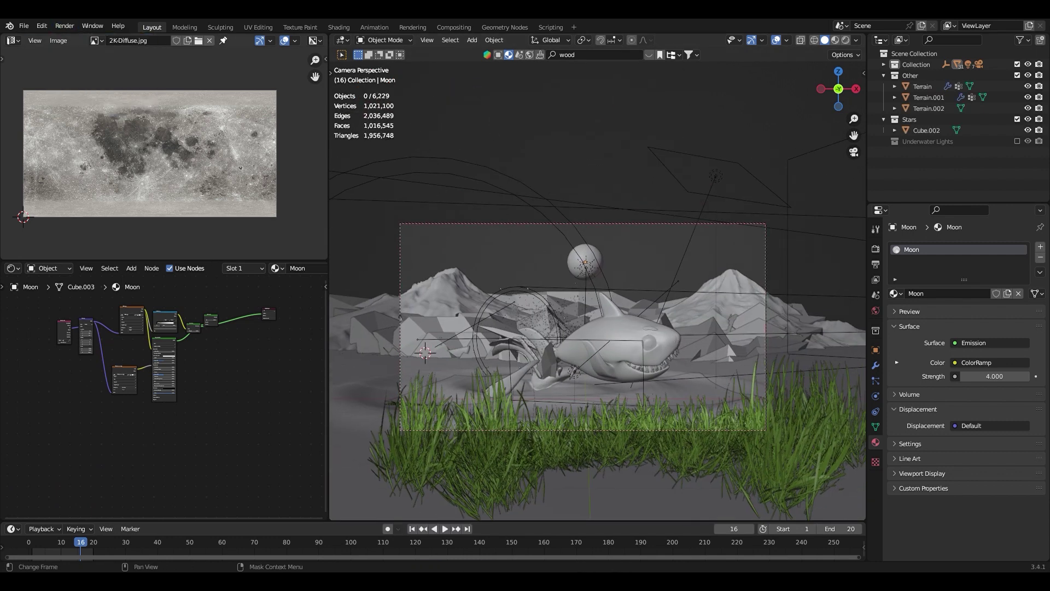
Show the Output Properties: 1920×1080 at 24 fps over frames 1–20.
left_click(875, 264)
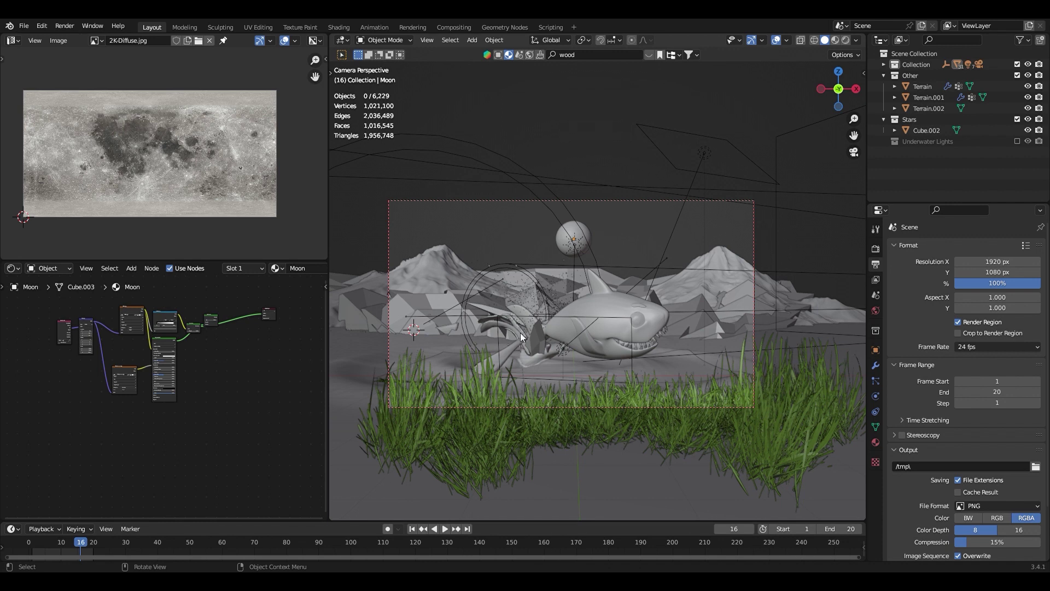
Enable compositor nodes and insert a Fog Glow Glare node between Render Layers and Composite.
left_click(342, 39)
left_click(361, 96)
left_click(711, 40)
mouse_move(564, 270)
left_mouse_down()
mouse_move(542, 256)
mouse_move(406, 239)
left_mouse_up()
left_click(95, 40)
left_click(125, 131)
key("shift+a")
left_click(564, 257)
left_click(519, 206)
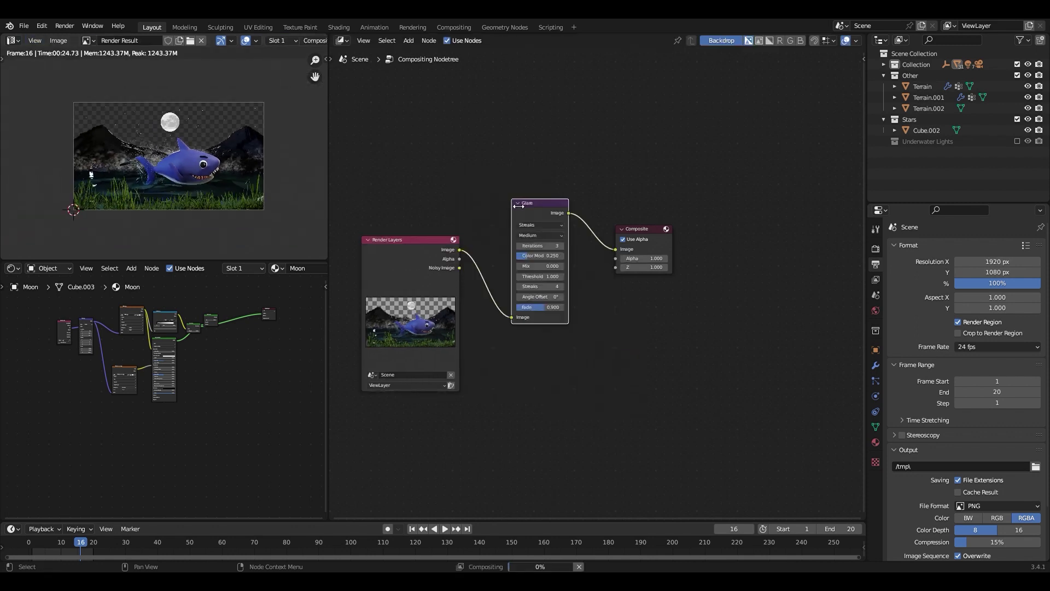
scroll(519, 213, "up", 1)
left_click(530, 215)
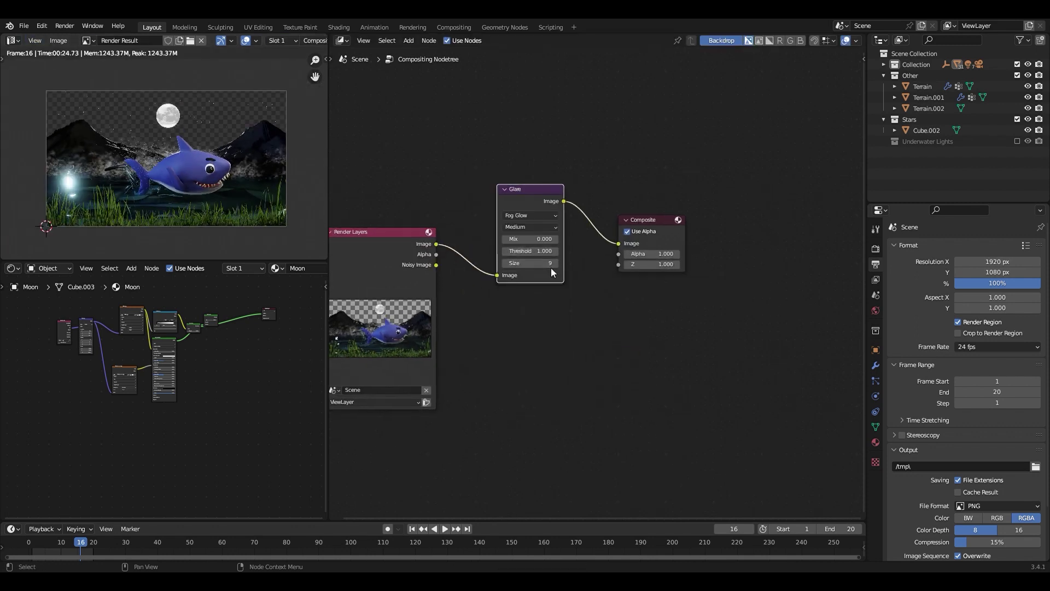
Raise the moon's emission strength to 16 in rendered view and render the frame.
left_click(342, 40)
left_click(357, 60)
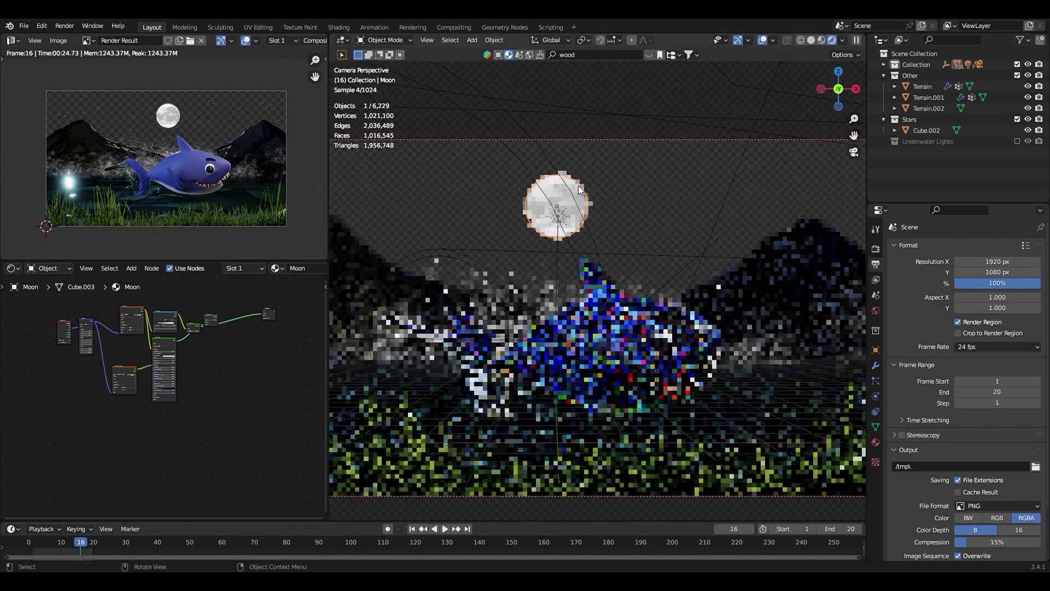
scroll(126, 383, "up", 4)
scroll(128, 391, "up", 2)
left_click_drag(131, 394, 164, 394)
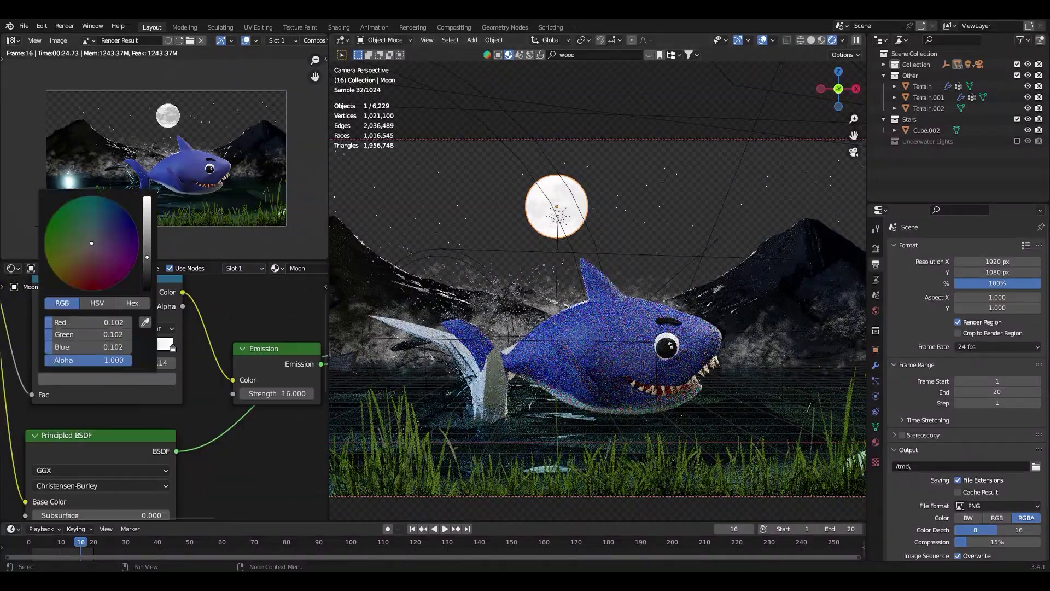
key("F12")
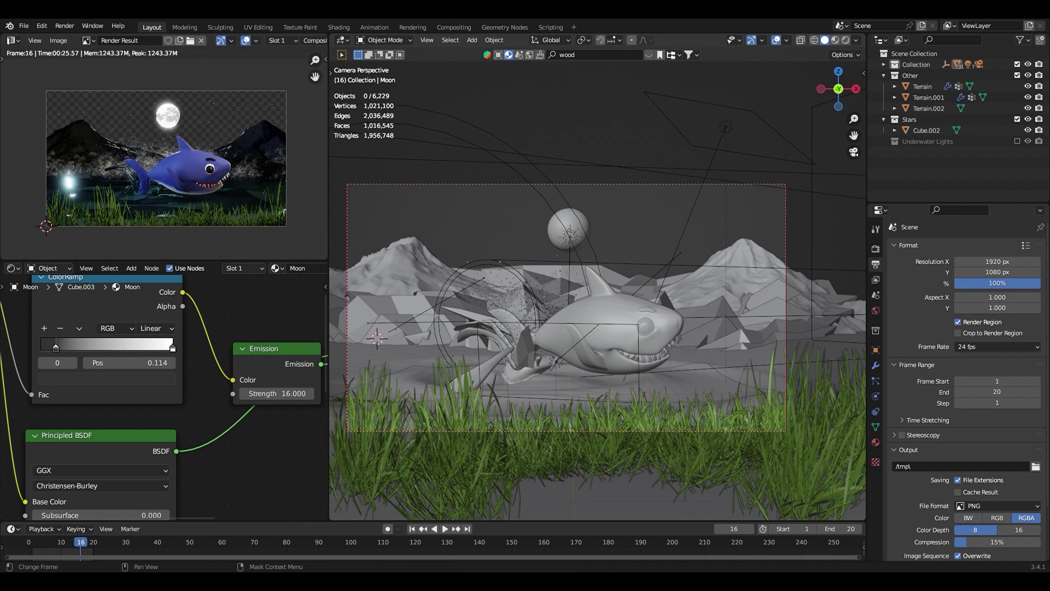
Focus the camera's depth of field on Sharky at f-stop 1.5, render, and delete the Glare node.
left_click(776, 191)
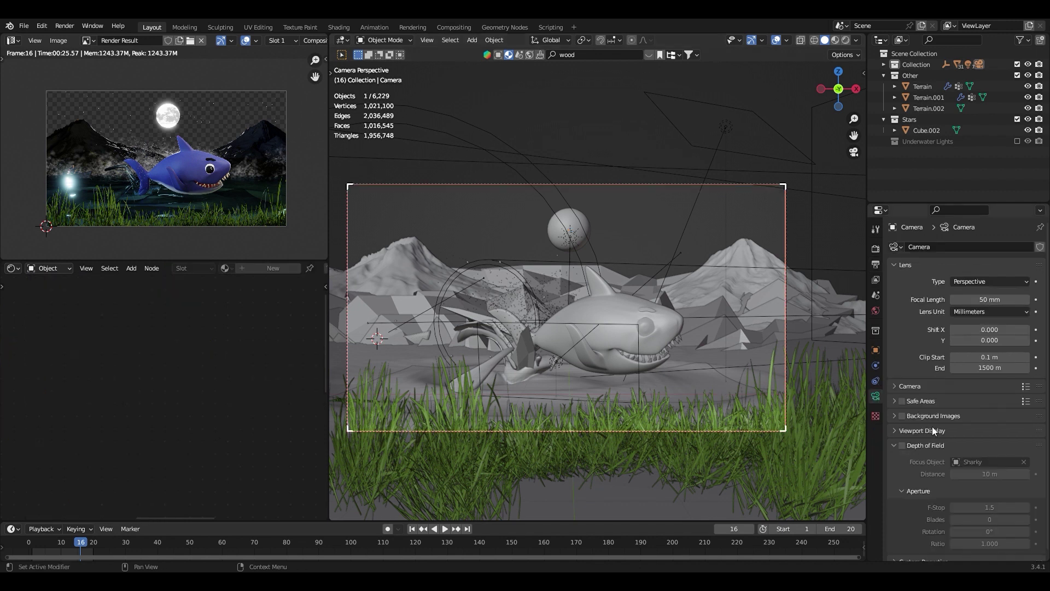
left_click(67, 39)
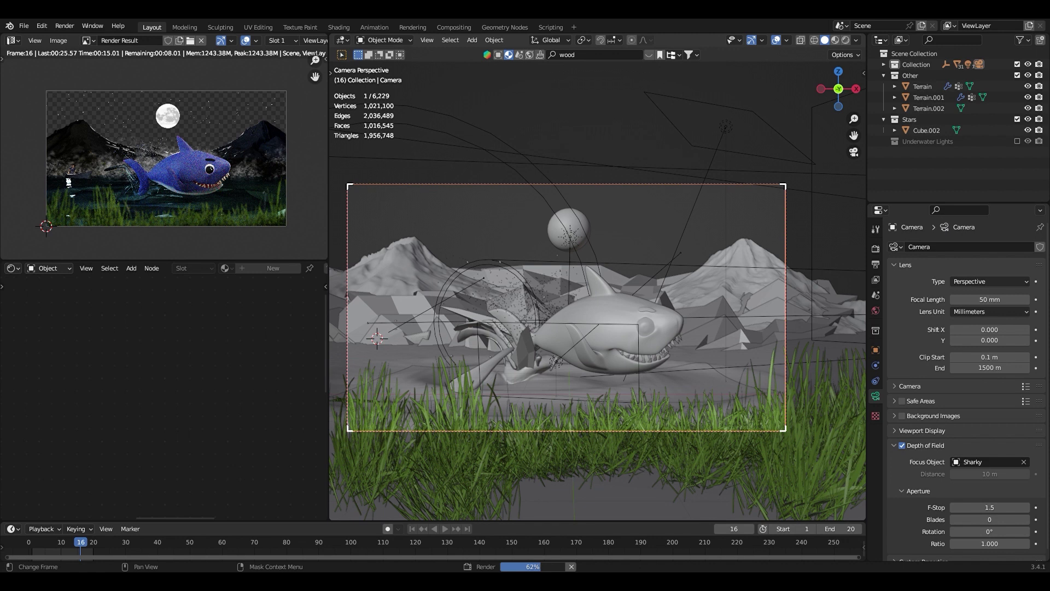
key("shift+F3")
key("Home")
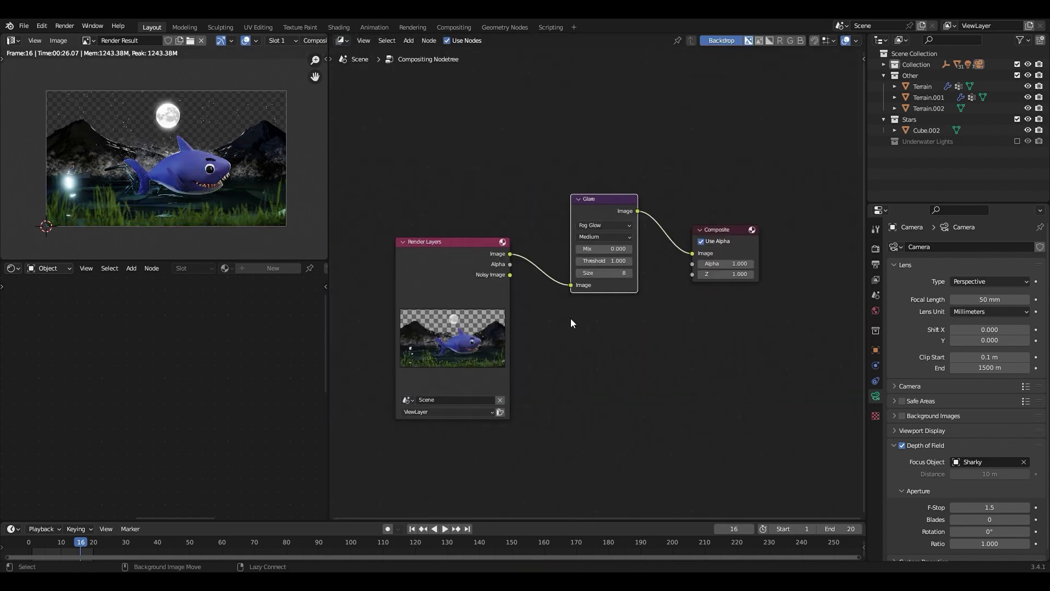
left_click_drag(599, 251, 531, 159, "alt")
key("x")
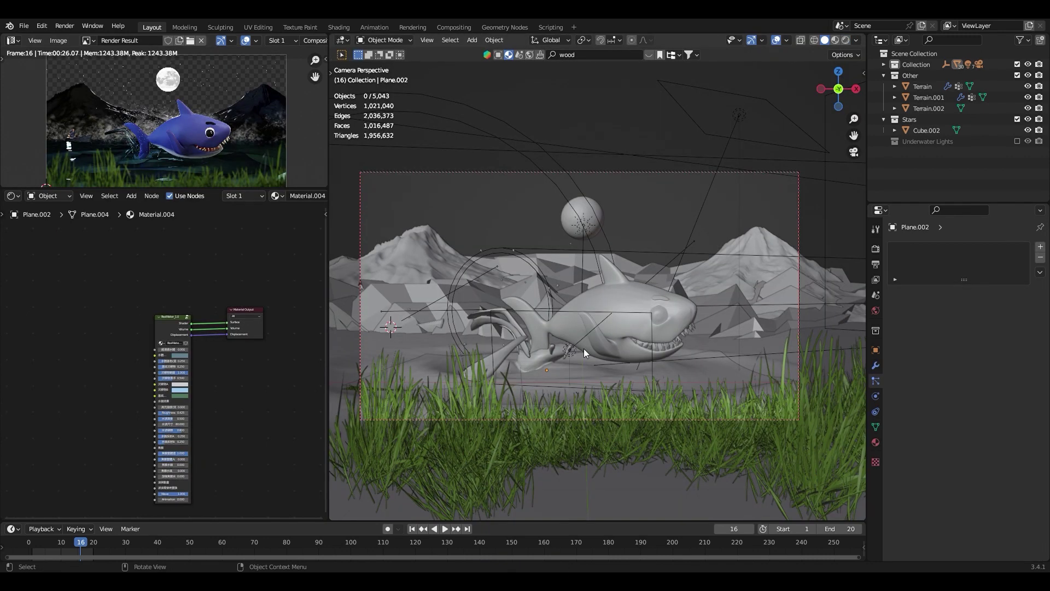
Select the water plane and add a texture node to its material.
left_click(584, 353)
scroll(584, 353, "up", 2)
scroll(136, 347, "up", 3)
scroll(136, 348, "up", 1)
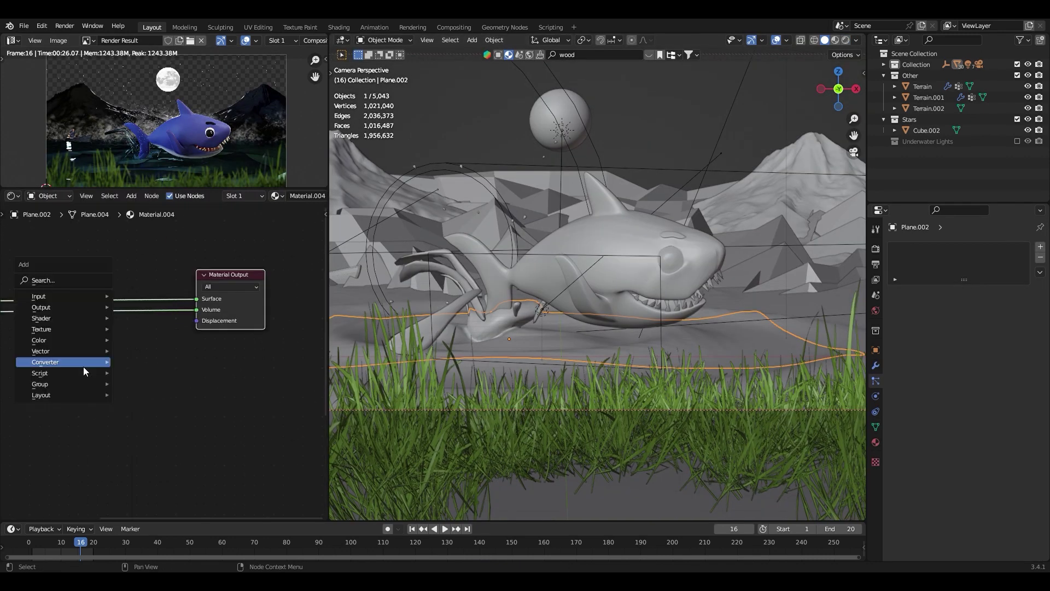
left_click(152, 421)
key("shift+a")
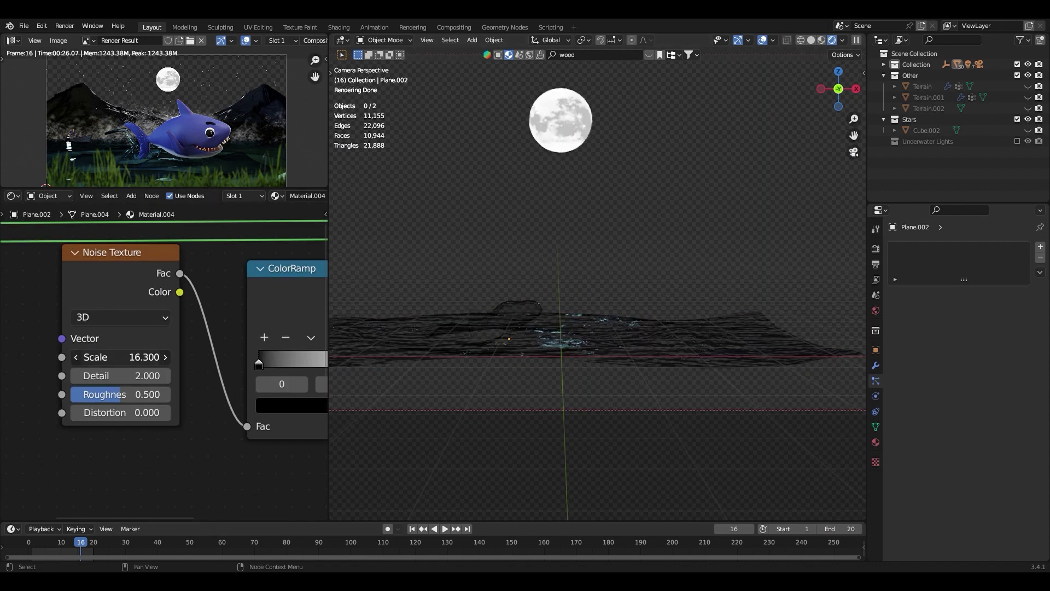
Toggle the viewport between solid and rendered shading and delete the selected object.
key("alt+a")
key("z")
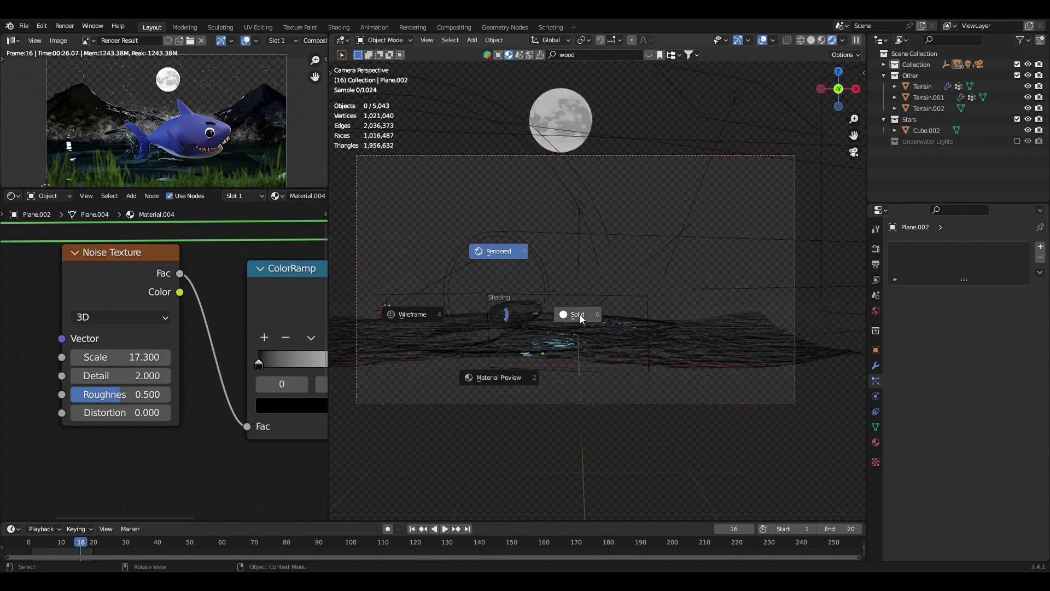
left_click(580, 315)
key("z")
left_click(611, 296)
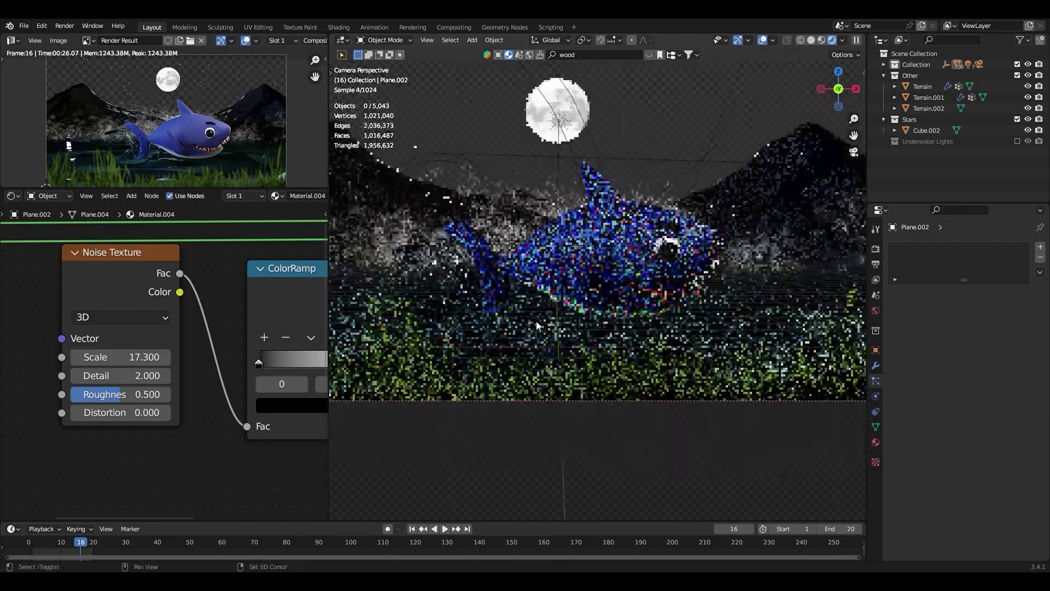
key("Delete")
Select Sphere.008 and the Cube.002 stars, return to solid shading, and render the frame.
left_click(528, 284)
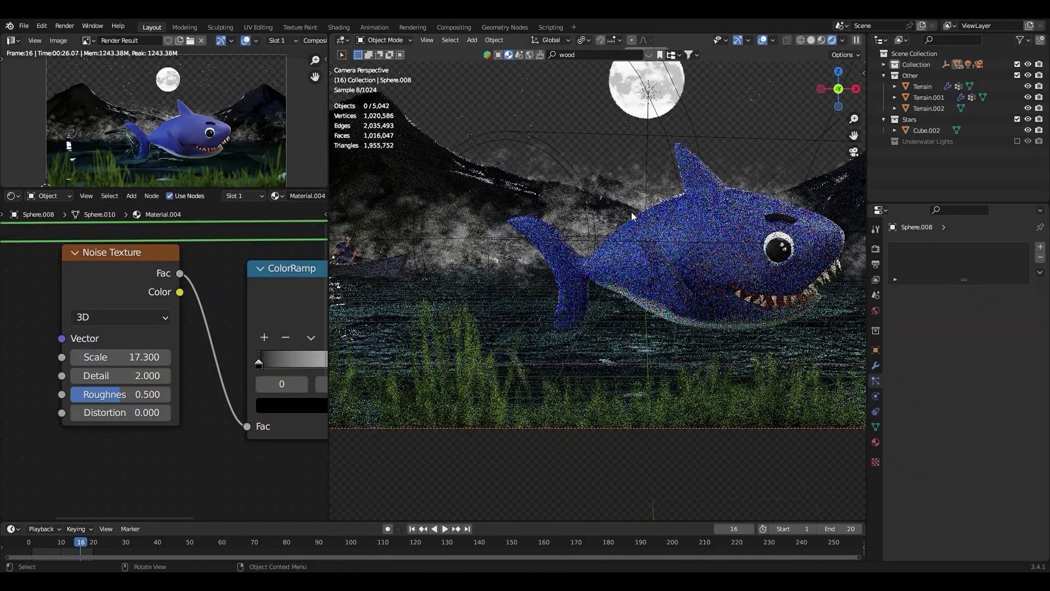
left_click(632, 216)
scroll(632, 216, "down", 3)
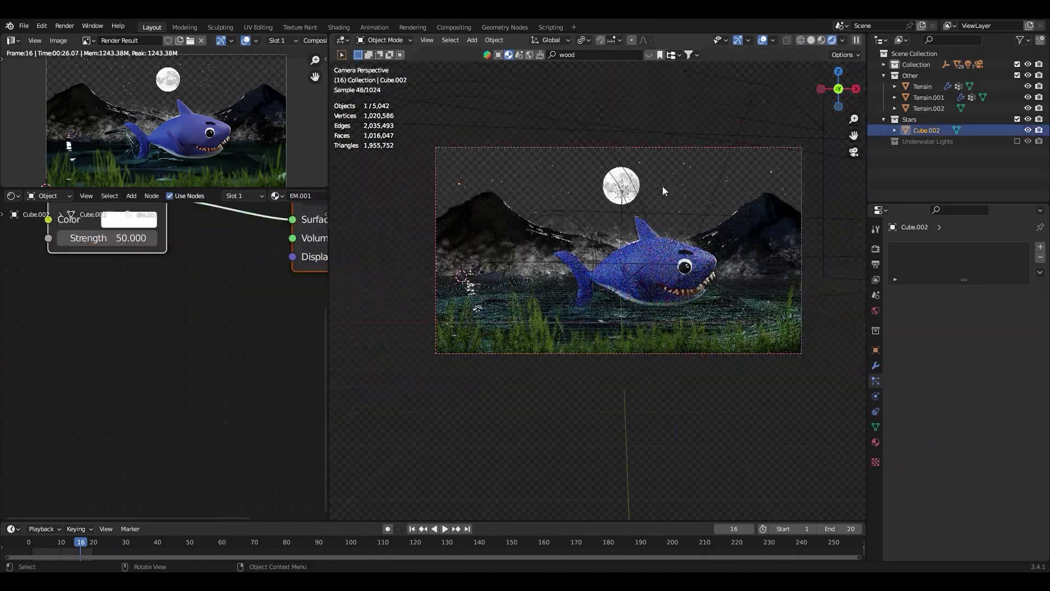
key("z")
key("8")
left_click(692, 248)
left_click(64, 26)
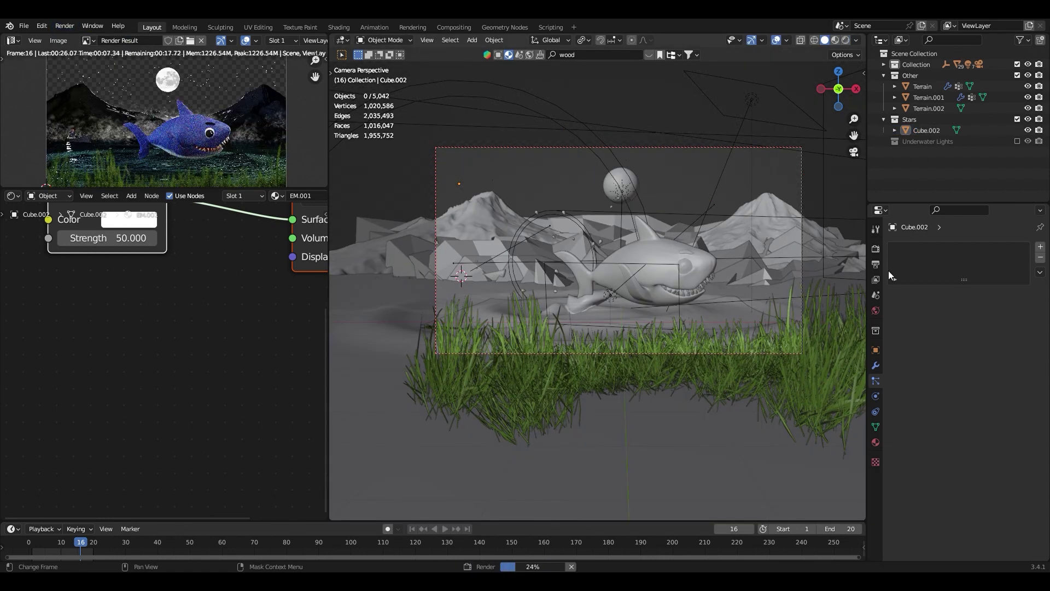
Reshape the water surface vertices around the fin with proportional editing, viewed in rendered shading.
scroll(536, 228, "up", 4)
left_click(537, 228)
key("Tab")
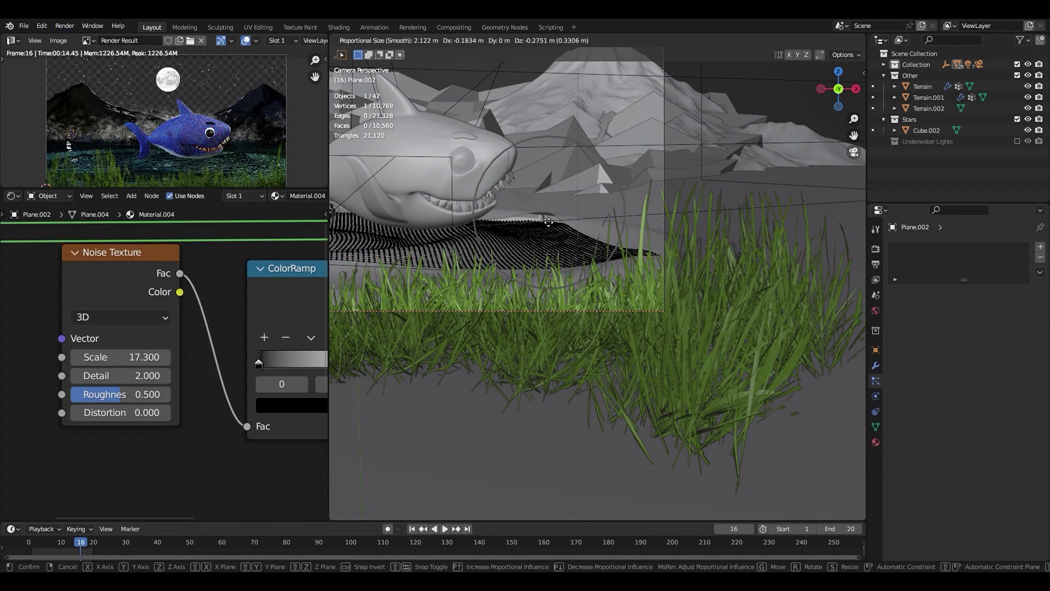
key("g")
key("Escape")
key("Tab")
left_click(546, 220)
key("z")
scroll(630, 277, "down", 3)
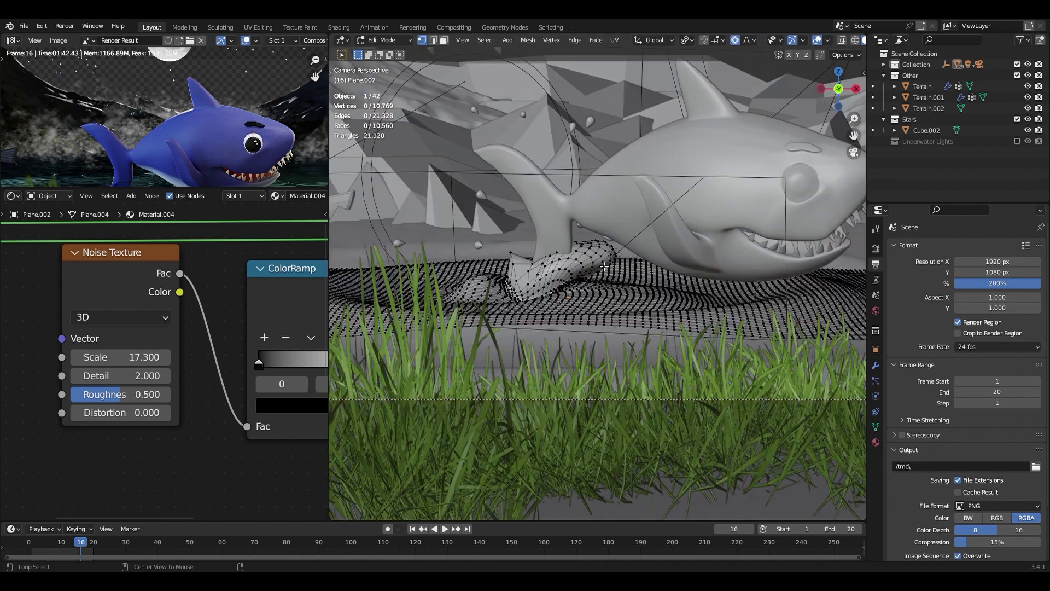
Flatten the raised spike near the fin and return to the camera view.
key("ctrl+z")
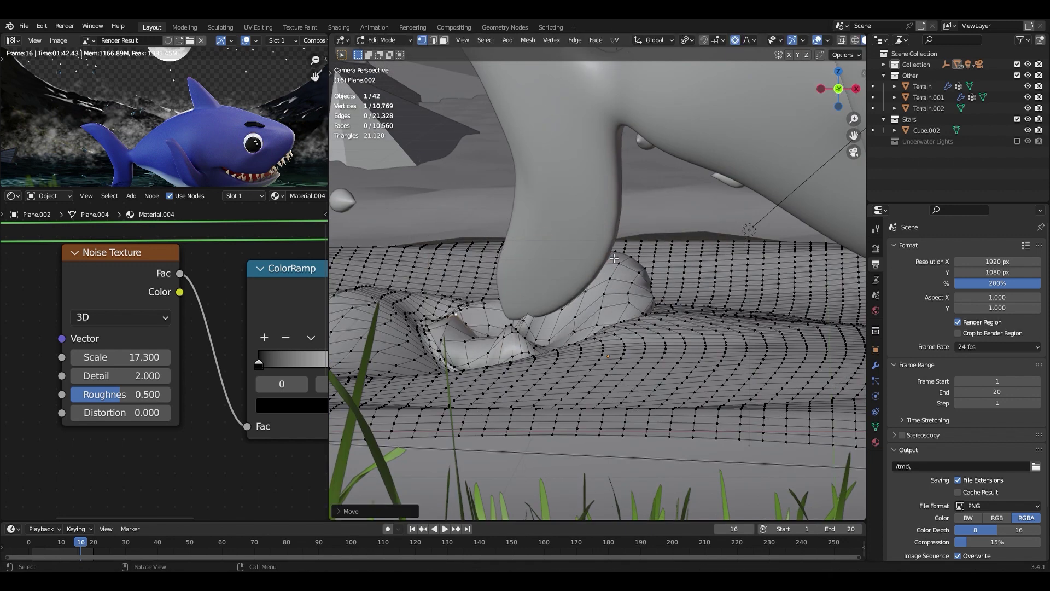
key("ctrl+z")
key("ctrl+z")
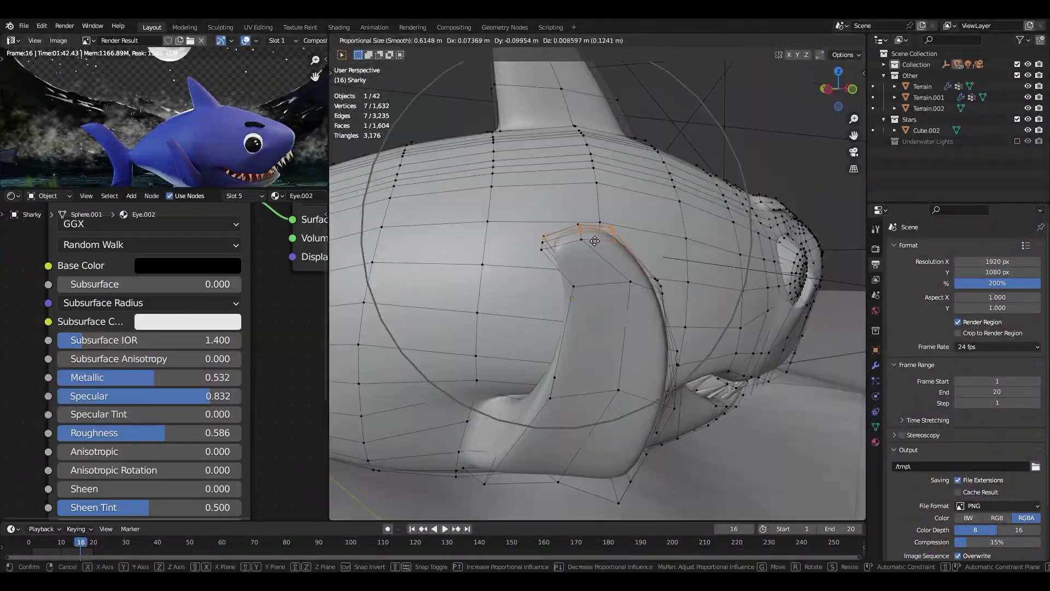
left_click(595, 240)
key("KP_0")
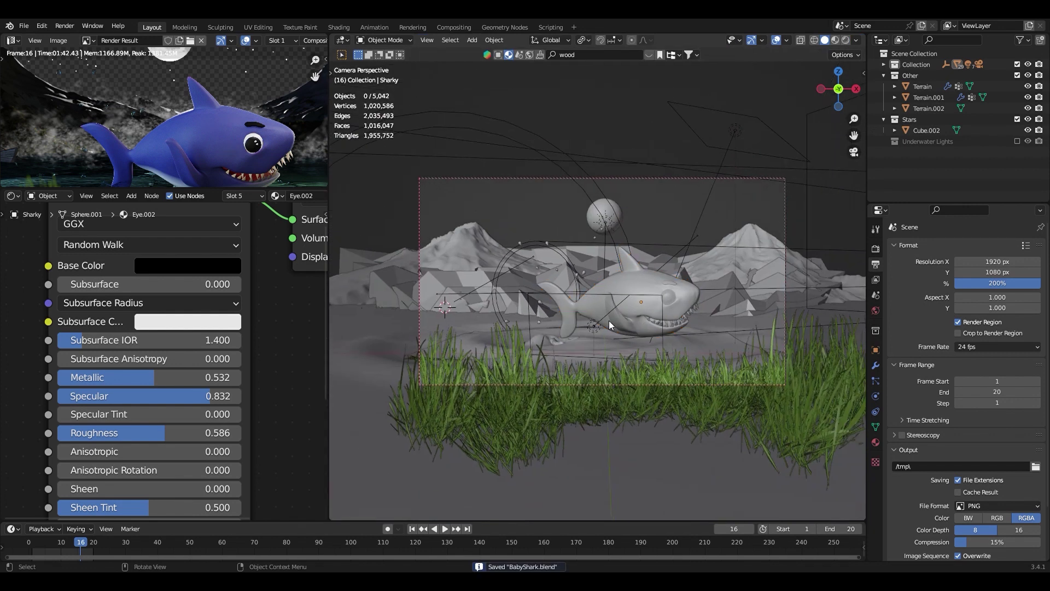
Render frame 16 and stop the render at about 64% complete.
key("F12")
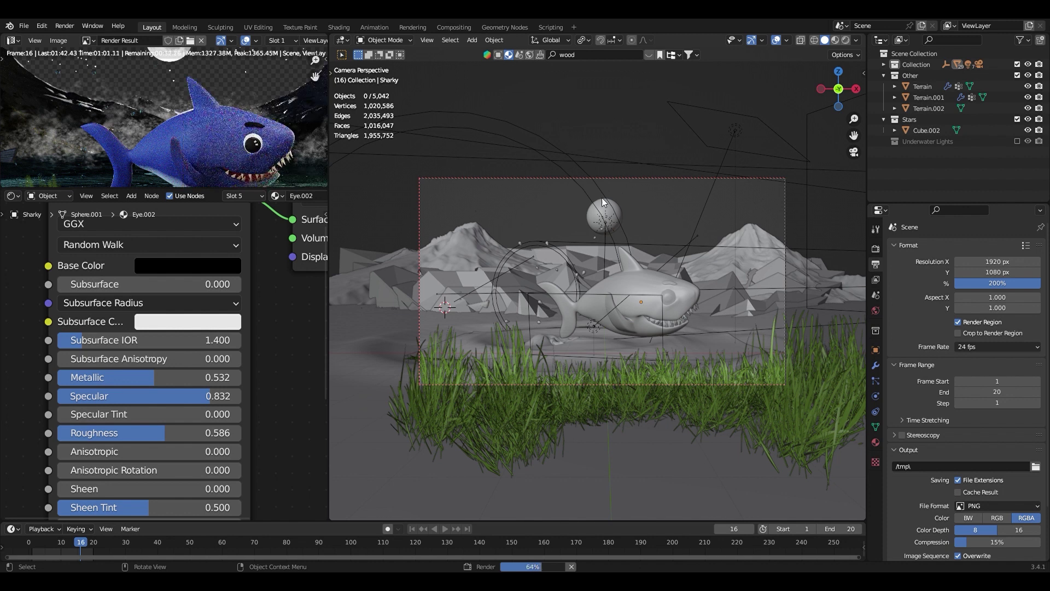
key("Escape")
Add a Fog Glow Glare node between Render Layers and Composite in the compositor.
left_click(12, 40)
left_click(116, 126)
key("shift+a")
left_click(198, 103)
left_click(175, 80)
left_click(175, 90)
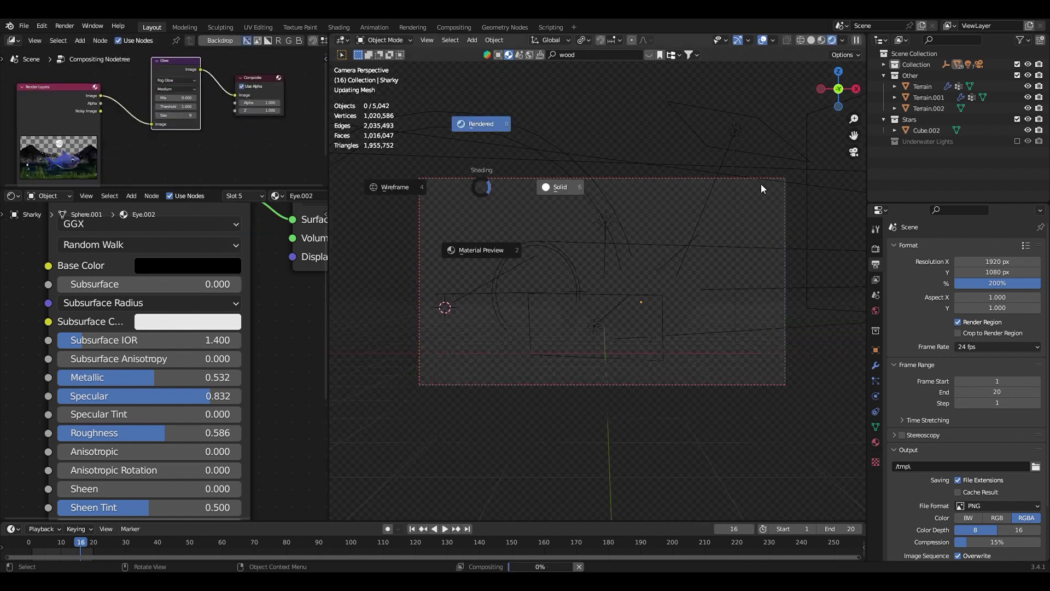
Rotate the boat's spot light about Z from the top view.
middle_click_drag(575, 251, 517, 223)
left_click(576, 268)
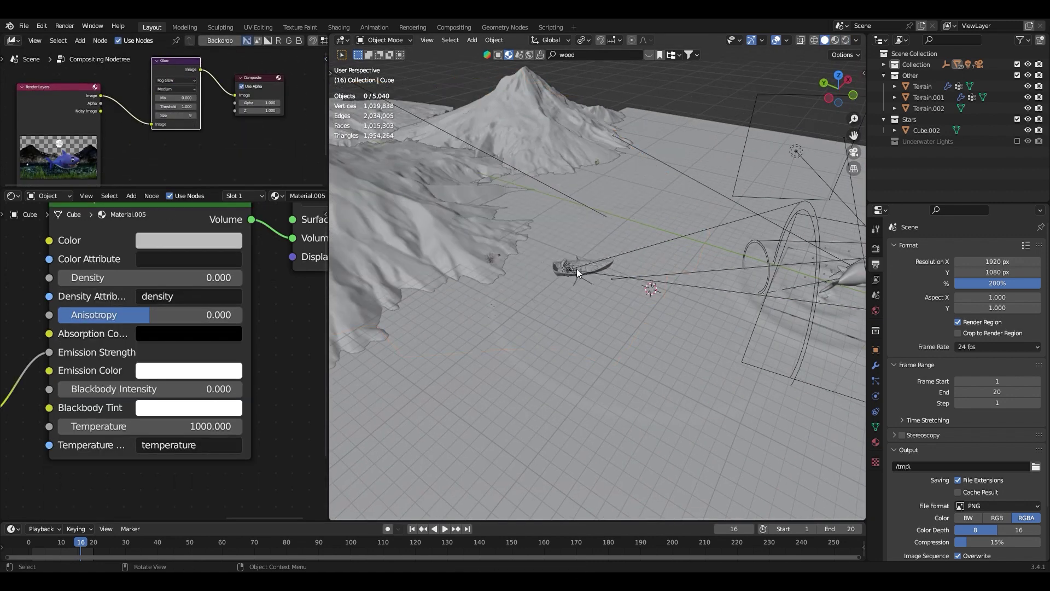
key("KP_7")
key("r")
left_click(720, 343)
Tilt the spot light about X in camera view and widen its beam slightly.
left_click(875, 396)
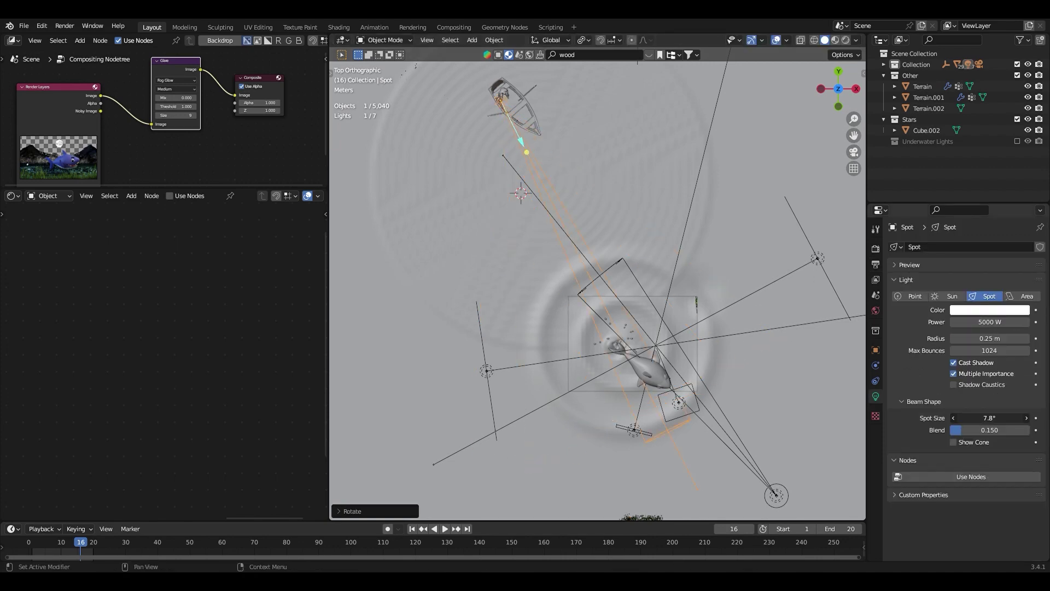
key("KP_0")
key("r")
key("x")
left_click(772, 272)
left_click_drag(979, 418, 991, 418)
Set the spotlight power to 50000 W with rendered lighting preview.
key("z")
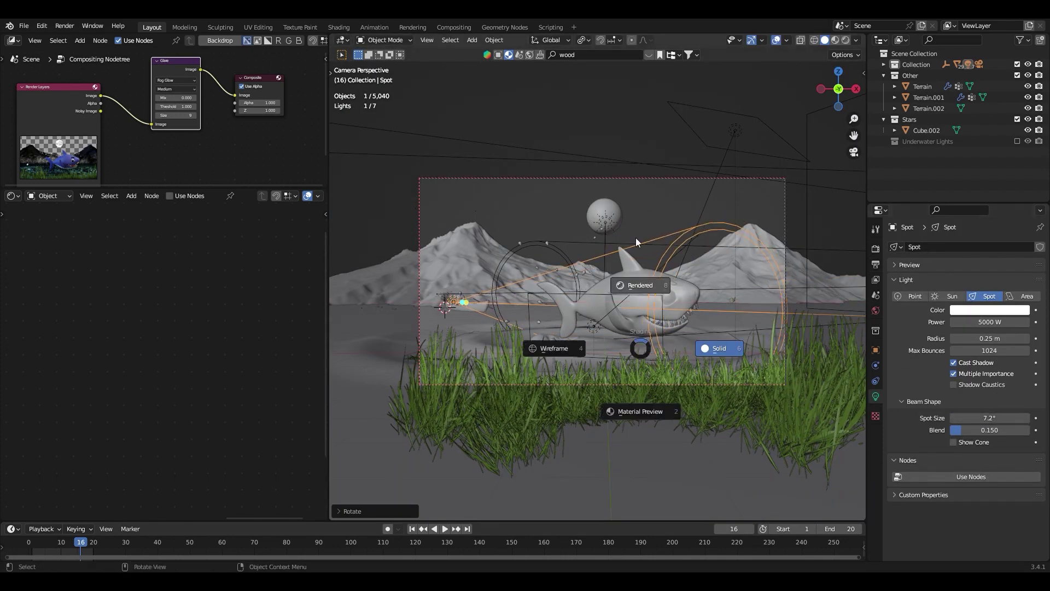
left_click(636, 238)
double_click(982, 323)
type("0")
key("Return")
Widen the spotlight's beam cone to 13.5° in the rendered camera view.
middle_click_drag(629, 314, 737, 274)
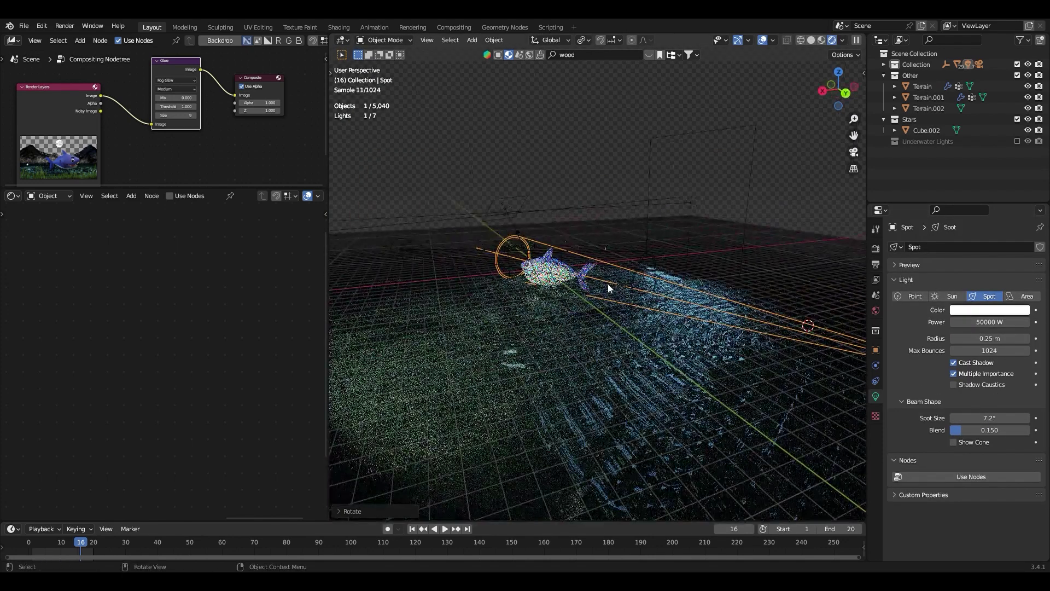
key("z")
key("KP_0")
key("z")
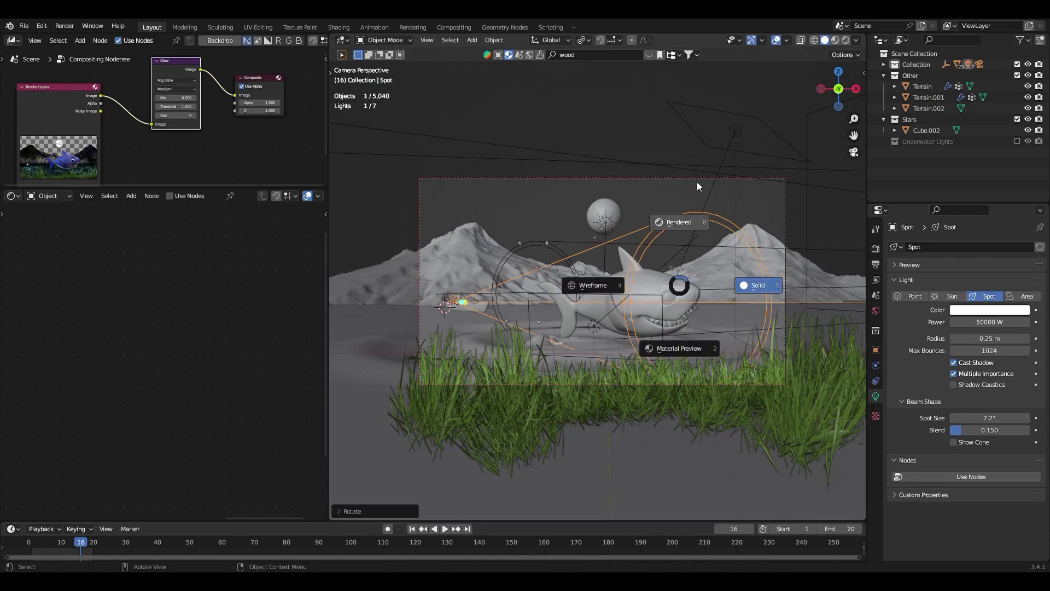
left_click_drag(736, 303, 641, 327)
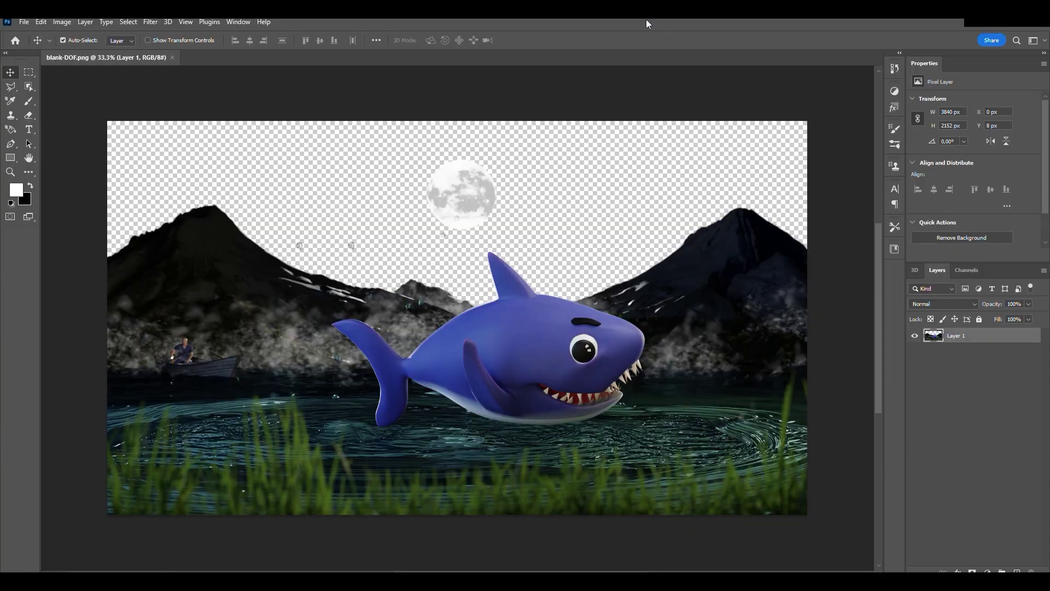
Add a black-filled layer, then duplicate and merge the star and sparkle glow layers.
key("ctrl+j")
key("d")
key("alt+BackSpace")
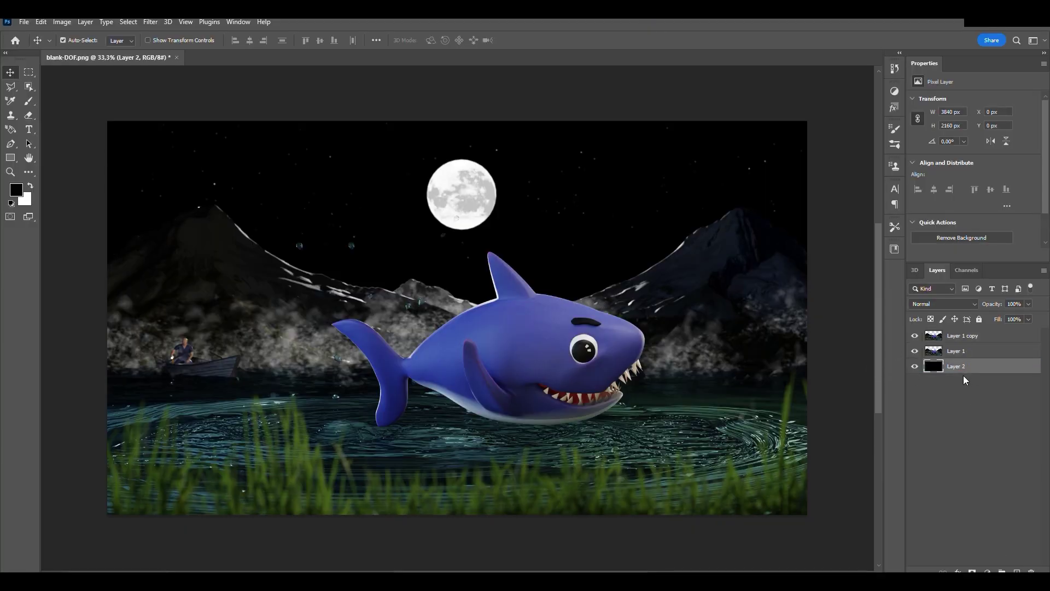
key("ctrl+alt+shift+t")
key("ctrl+alt+shift+t")
key("ctrl+alt+shift+t")
key("ctrl+e")
key("ctrl+j")
key("ctrl+j")
key("ctrl+j")
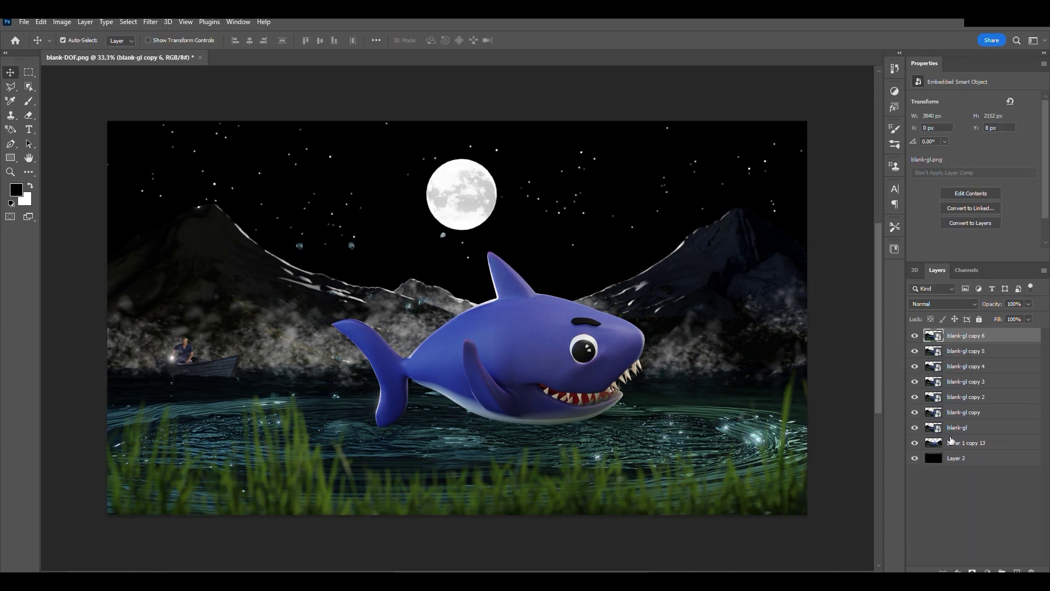
key("ctrl+e")
Add a new layer above the black background and set white as the paint colour.
key("alt+comma")
key("ctrl+shift+alt+n")
key("b")
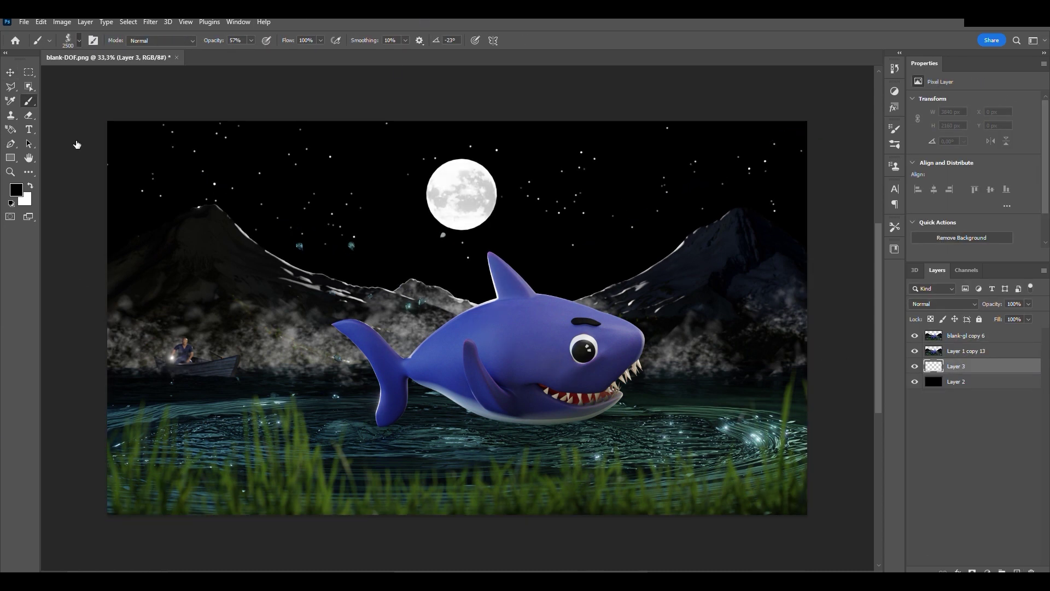
key("x")
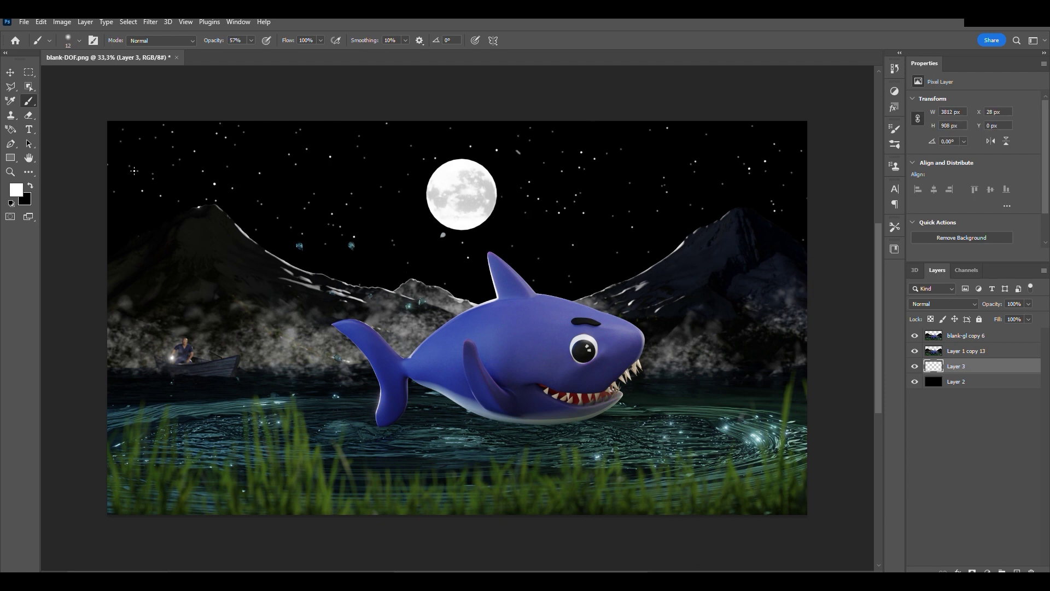
key("e")
key("alt+period")
left_click(987, 355)
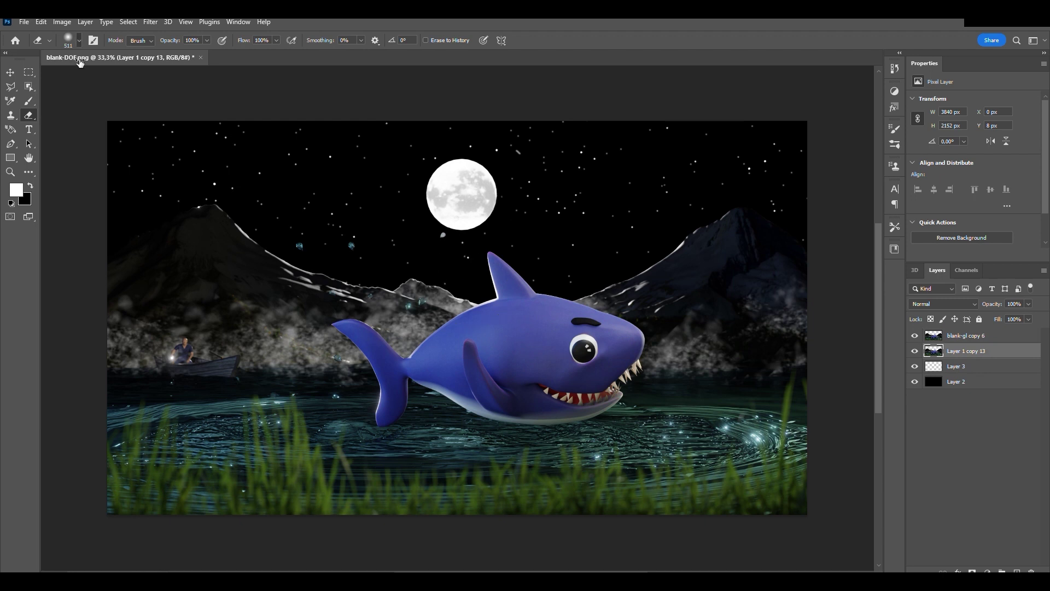
Brush three white star dots into the sky on Layer 3 with a small hard round tip.
key("bracketleft")
key("bracketleft")
key("bracketleft")
key("alt+bracketright")
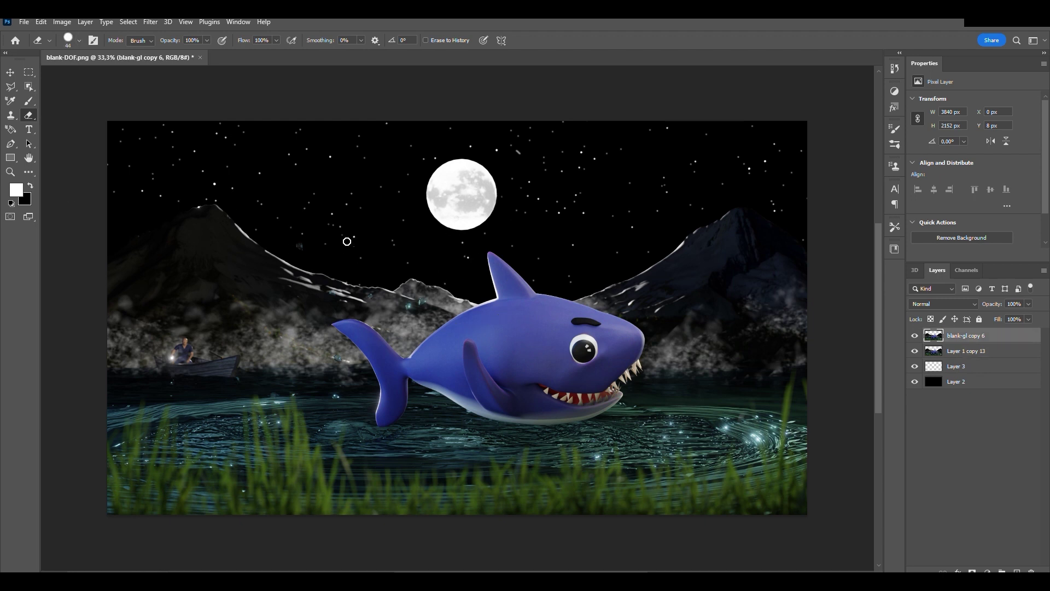
key("alt+bracketleft")
key("alt+bracketleft")
key("b")
key("shift+bracketright")
key("shift+bracketright")
key("shift+bracketright")
left_click(358, 149)
left_click(264, 141)
left_click(237, 203)
On new Layer 4 below Layer 3, stamp misty clouds around the moon and beside the shark.
key("ctrl+shift+alt+n")
key("ctrl+bracketleft")
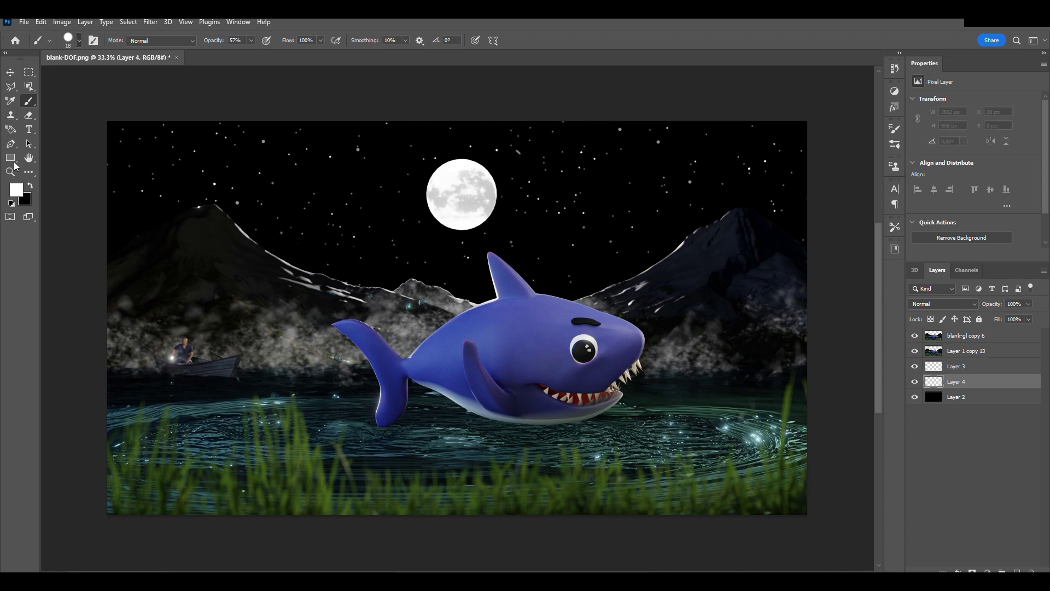
key("period")
left_click(547, 213)
left_click(424, 257)
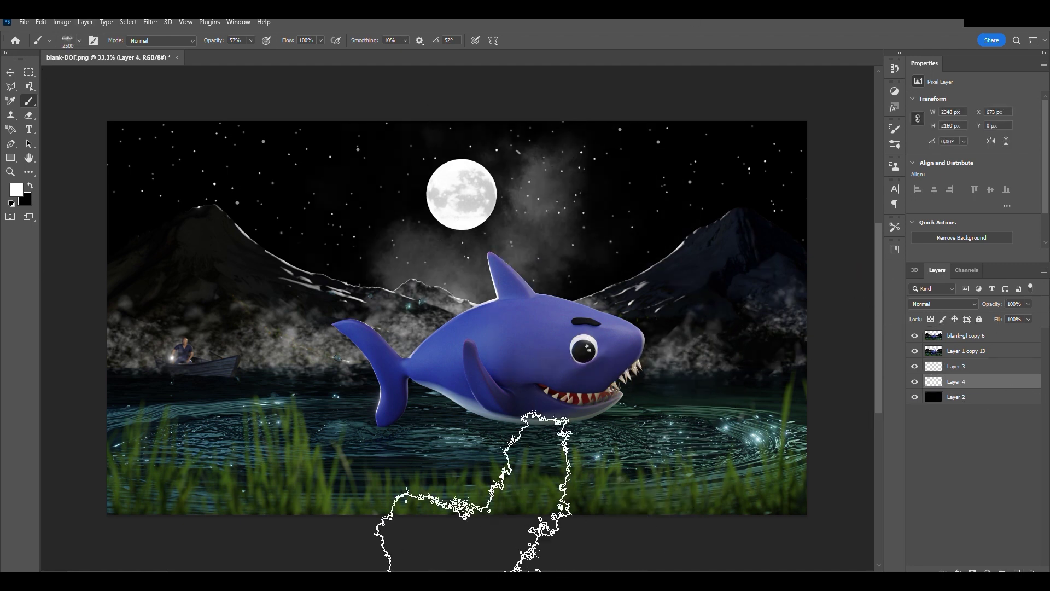
key("i")
left_click(756, 434)
Stamp blue haze beside the moon, then pink haze across the sky on a new layer.
key("b")
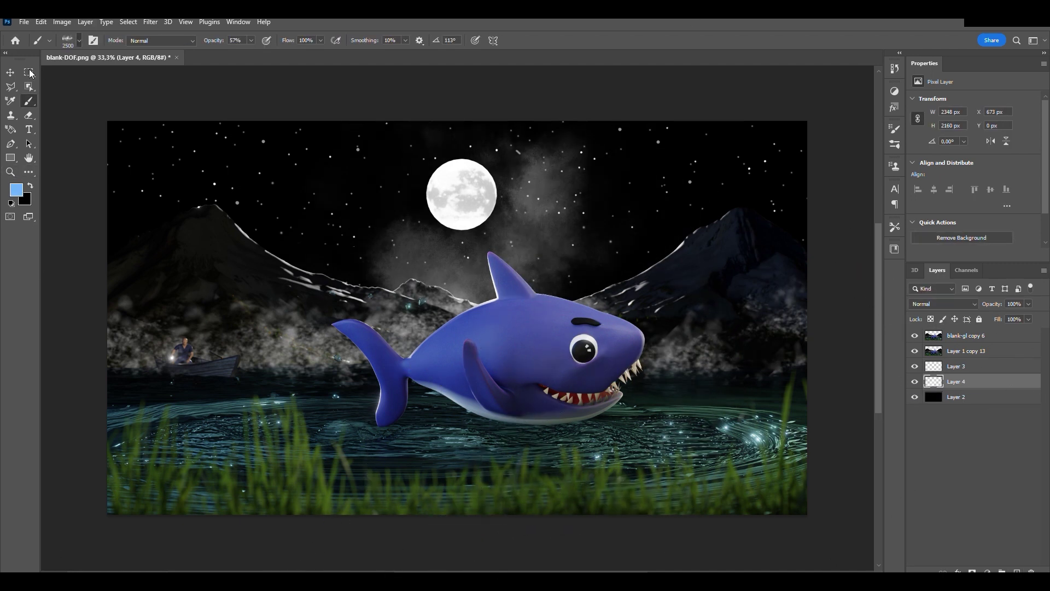
left_click(405, 219)
key("ctrl+shift+alt+n")
key("x")
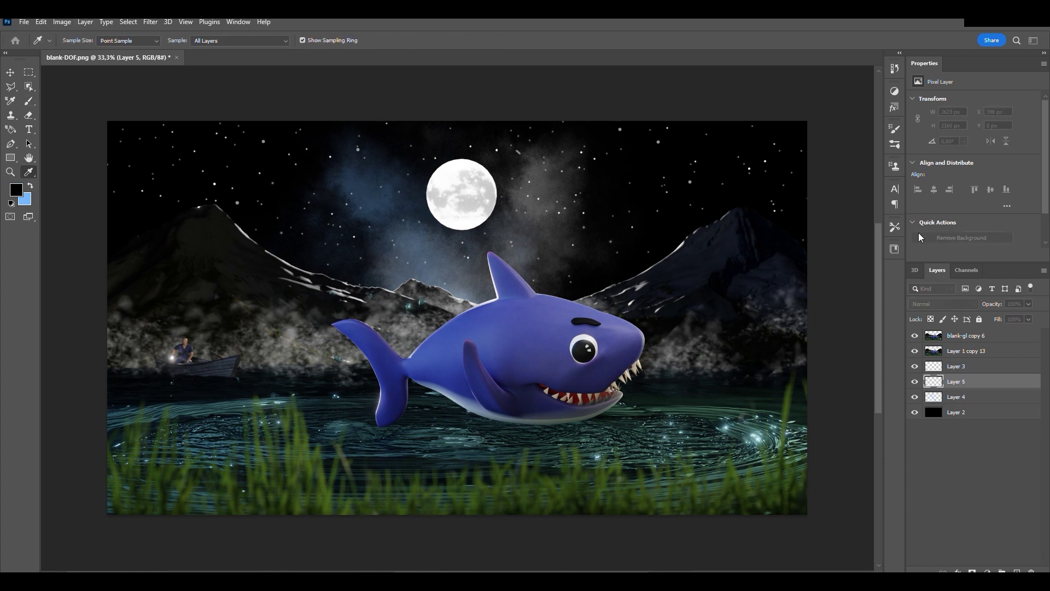
left_click(460, 471)
left_click(777, 492)
Stamp green haze on both sides of the sky on a new layer, moving it higher.
key("ctrl+shift+alt+n")
key("x")
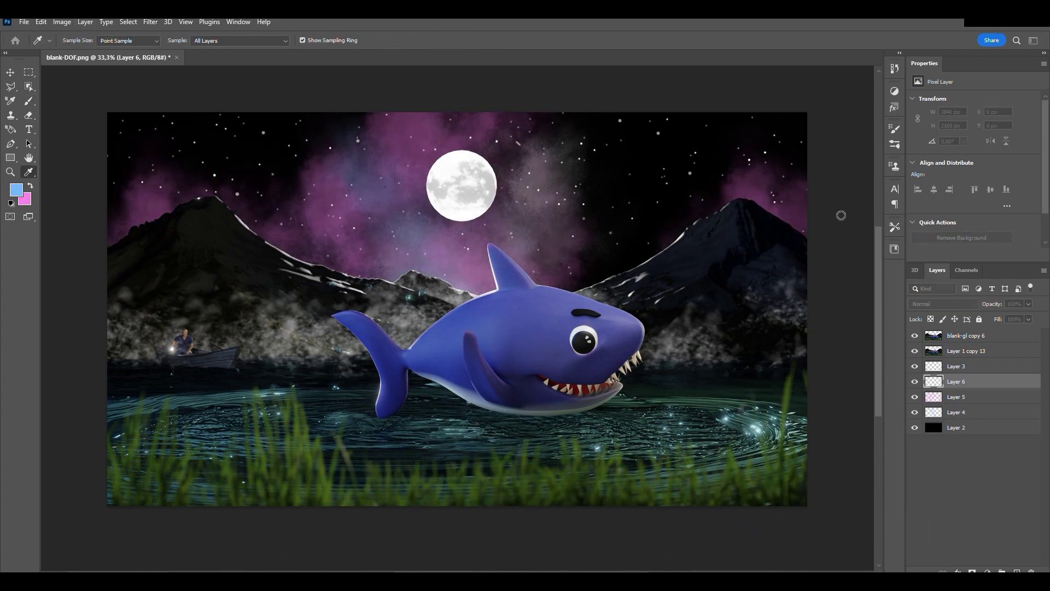
left_click(689, 520)
left_click(273, 498)
key("ctrl+z")
left_click(208, 416)
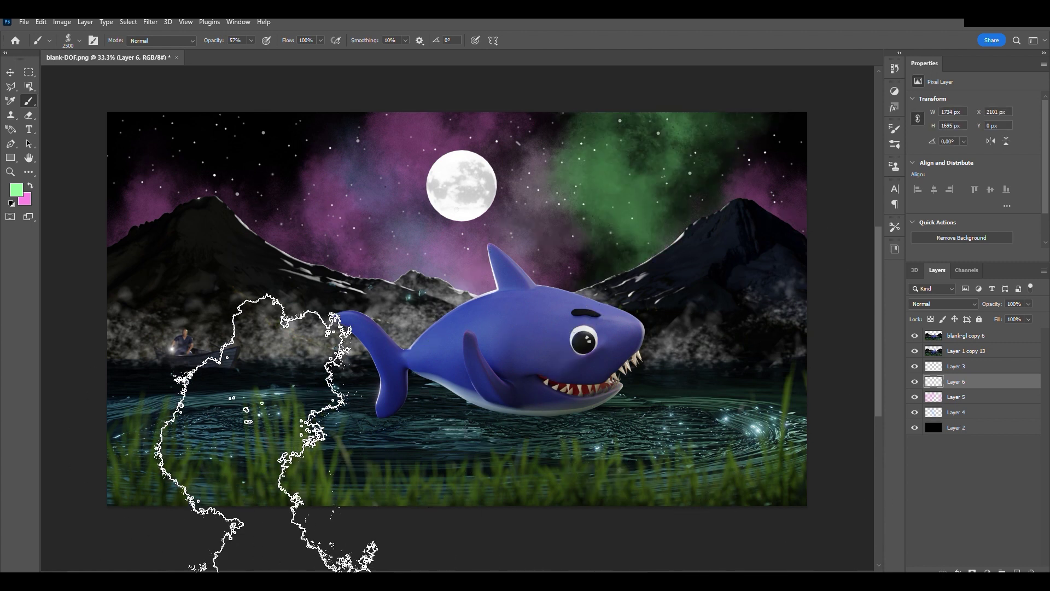
Add layer masks to the haze and mist Layers 5, 6, 4 and 3.
key("v")
left_click(983, 399)
left_click(972, 571)
key("b")
key("d")
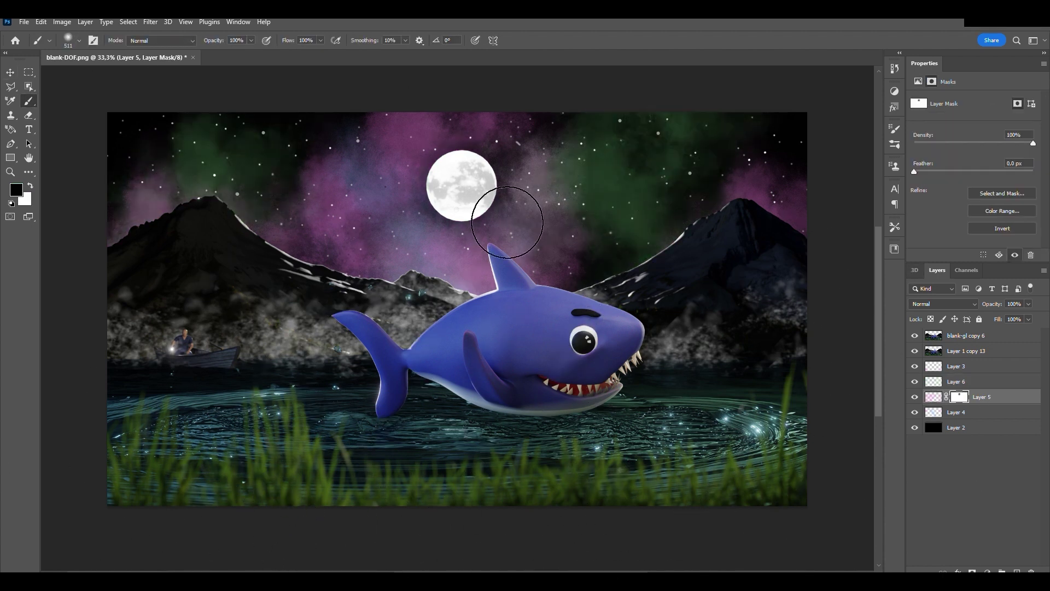
key("alt+bracketright")
key("alt+bracketleft")
key("alt+bracketleft")
key("alt+bracketright")
key("alt+bracketright")
key("alt+bracketright")
Paint a white moon glow on top Layer 7, set to Hard Light at 30% opacity.
key("alt+period")
key("ctrl+shift+alt+n")
key("x")
mouse_move(461, 186)
left_mouse_down()
mouse_move(476, 228)
mouse_move(544, 249)
left_mouse_up()
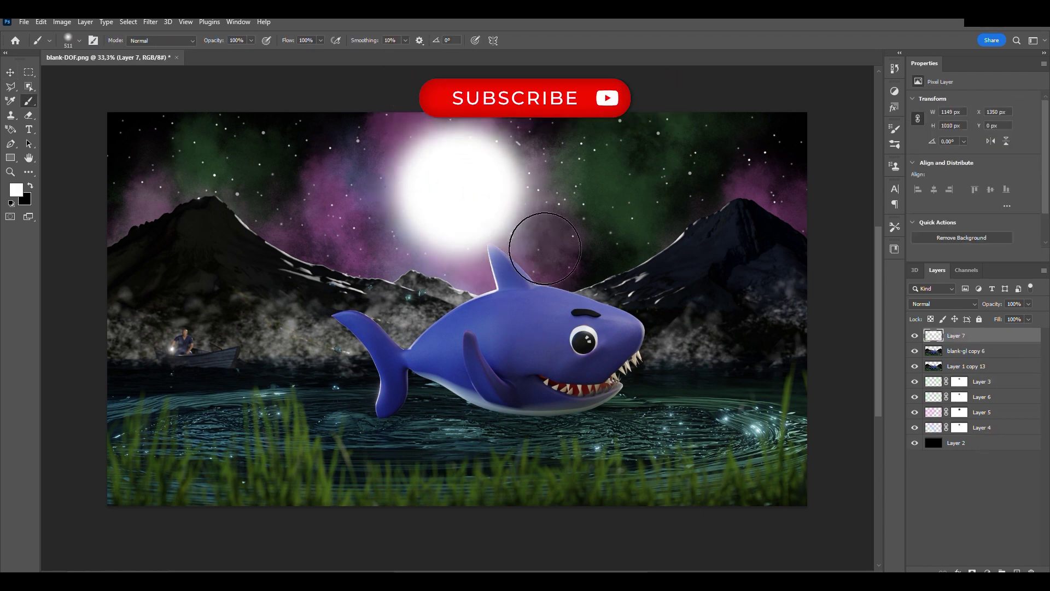
key("v")
left_click_drag(509, 206, 513, 202)
key("alt+shift+f")
key("alt+shift+h")
key("3")
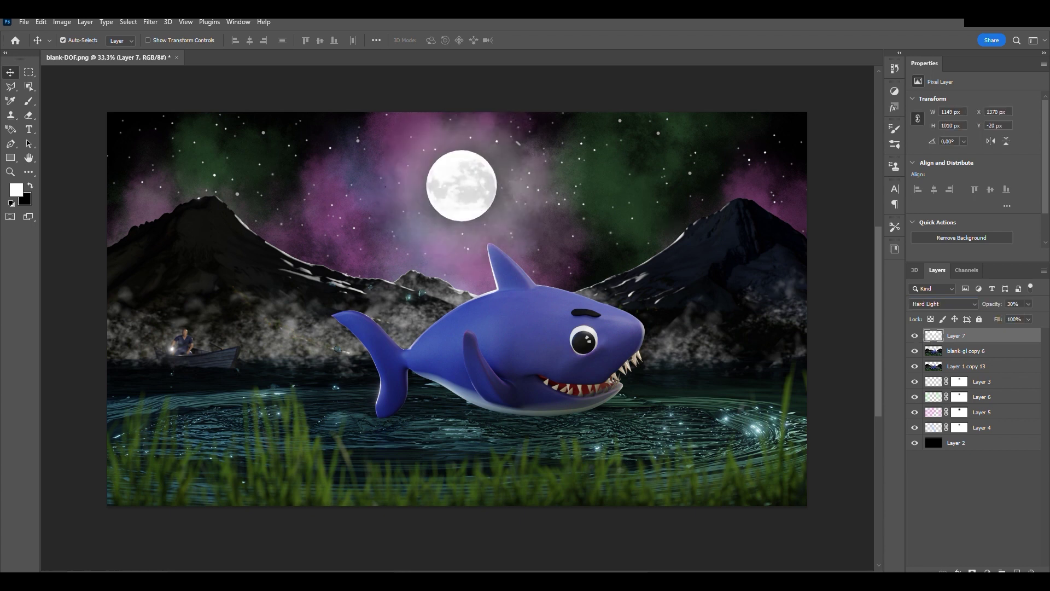
Add new empty Layers 8 and 9, changing the blend mode of Layer 8.
key("ctrl+shift+alt+n")
key("alt+shift+v")
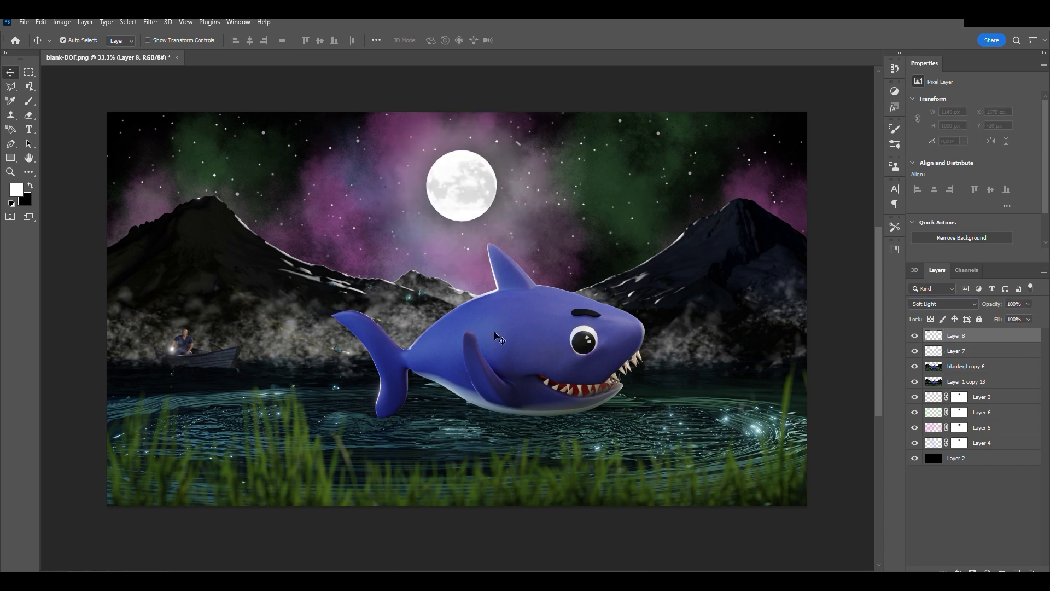
key("z")
scroll(700, 241, "down", 1, "alt")
key("ctrl+shift+alt+n")
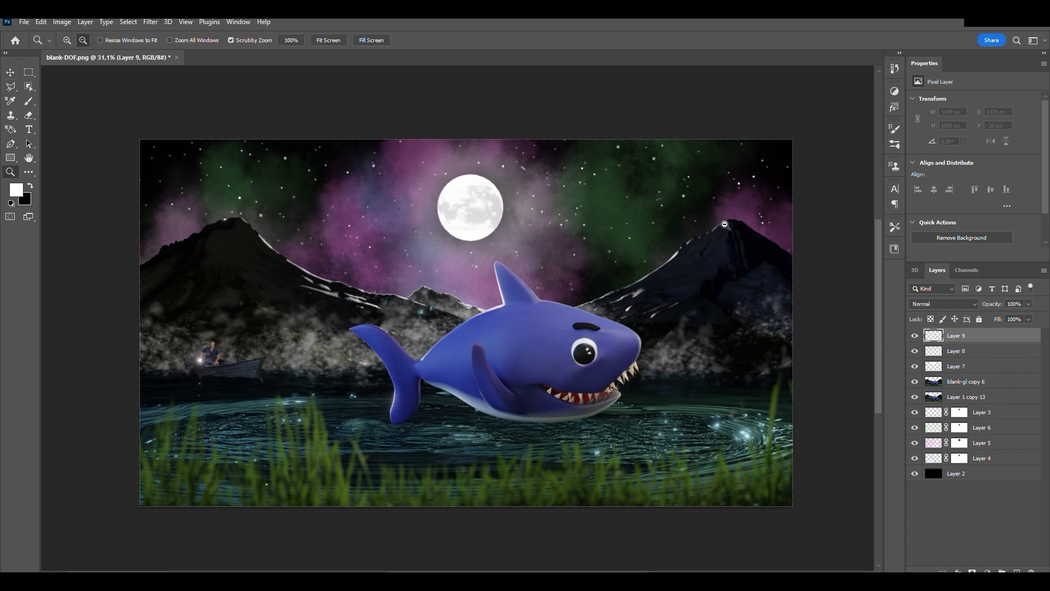
Paint white rim-light strokes along the right, left, middle and lower ridges and the shark's fin.
scroll(701, 240, "up", 5, "alt")
key("b")
left_click_drag(714, 230, 626, 301)
scroll(689, 221, "up", 1, "alt")
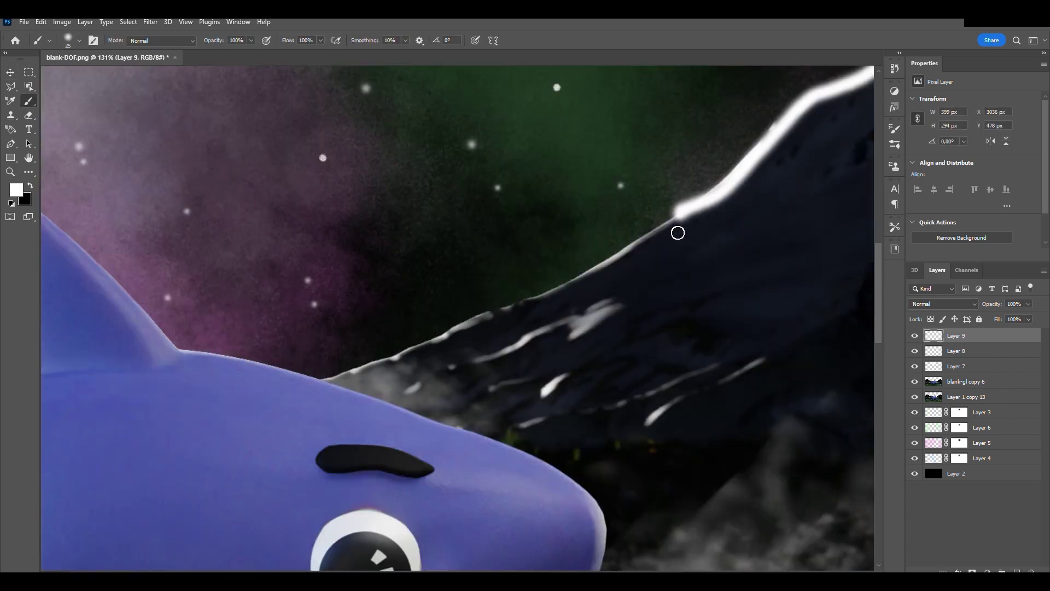
scroll(689, 221, "down", 3, "alt")
left_click_drag(621, 234, 387, 146)
scroll(387, 146, "down", 2, "alt")
left_click_drag(495, 249, 301, 178)
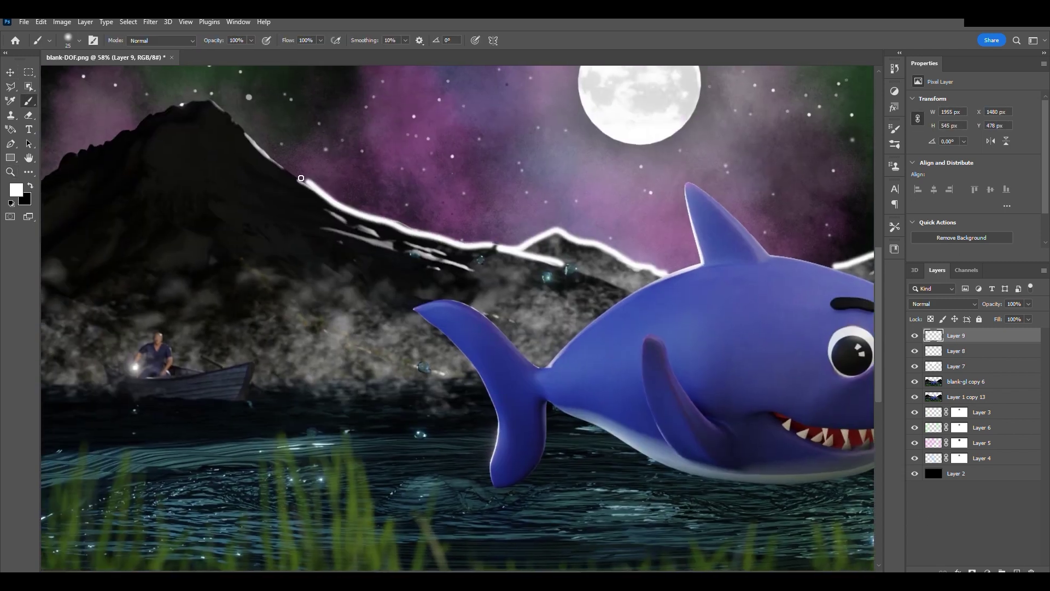
left_click_drag(332, 230, 413, 251)
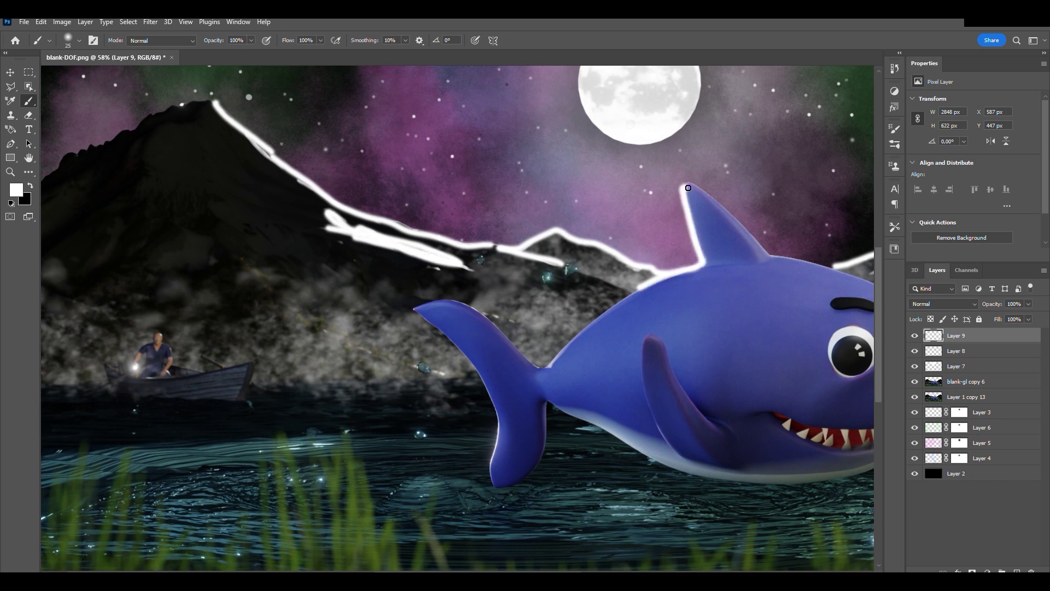
scroll(495, 484, "down", 3, "alt")
key("1")
Set the rim light Layer 9 to 50% opacity and give it a layer mask.
key("0")
key("v")
key("5")
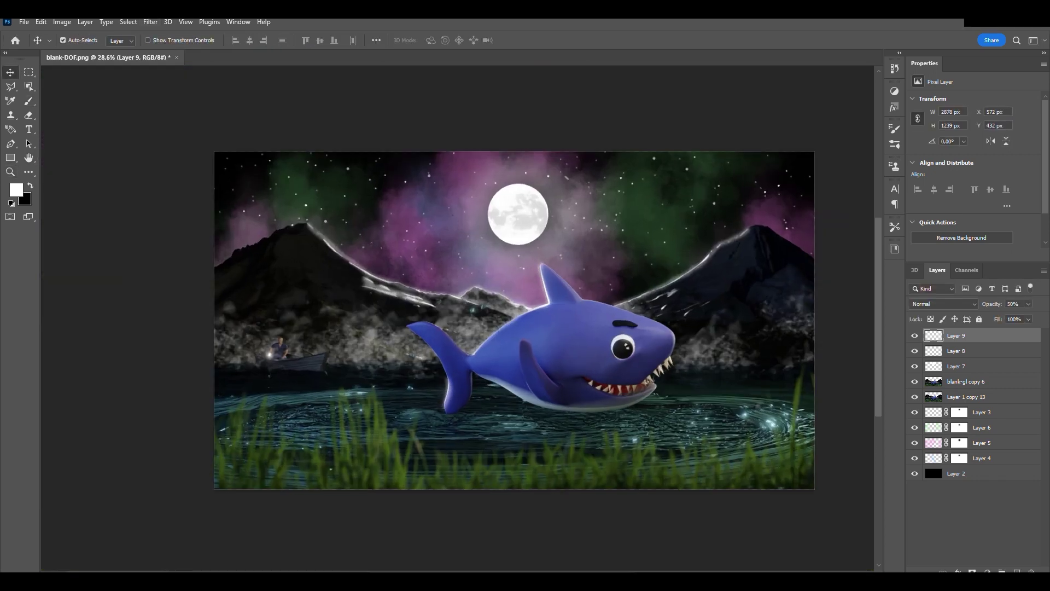
scroll(678, 254, "up", 1, "alt")
key("b")
key("x")
key("x")
Add Layers 10 and 11, painting black shading near the boat on Layer 11.
key("ctrl+shift+alt+n")
key("z")
scroll(273, 366, "up", 1, "alt")
scroll(273, 366, "up", 5, "alt")
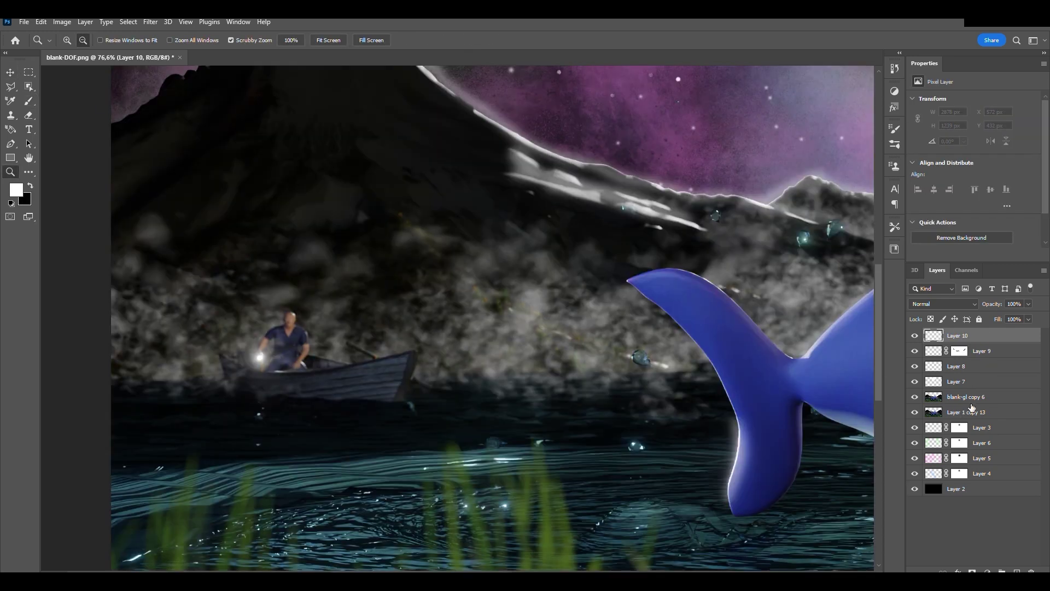
key("ctrl+shift+alt+n")
key("ctrl+bracketleft")
key("ctrl+bracketleft")
key("ctrl+bracketleft")
key("b")
key("x")
mouse_move(352, 323)
left_mouse_down()
mouse_move(241, 465)
mouse_move(389, 265)
left_mouse_up()
Select the man and boat with Object Selection, then make beam Layer 10 active.
key("z")
scroll(284, 344, "up", 3, "alt")
left_click(988, 407)
key("w")
left_click_drag(173, 286, 493, 446)
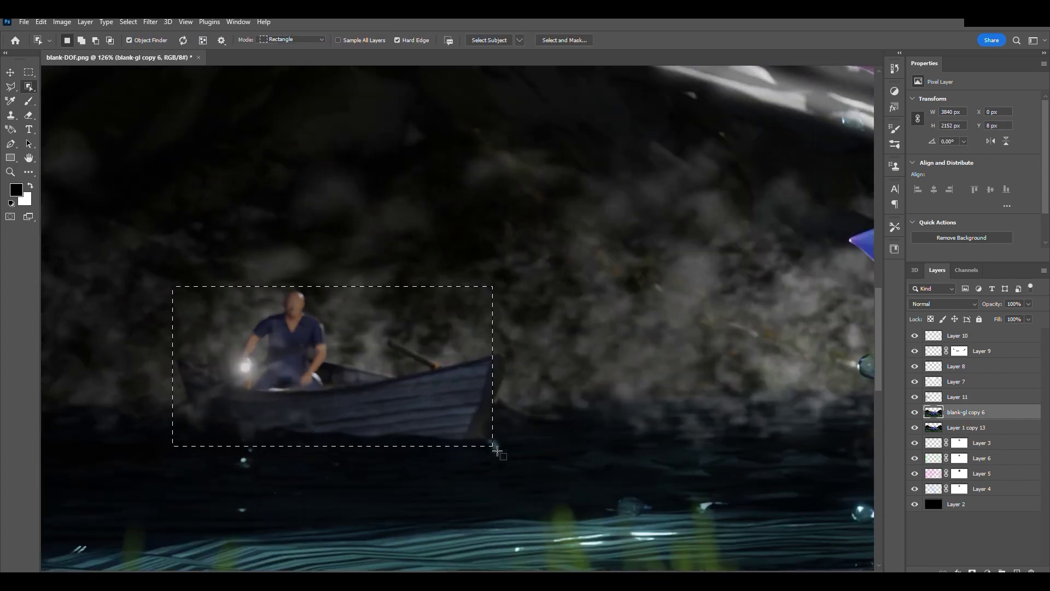
key("b")
key("alt+bracketright")
scroll(633, 305, "down", 6, "alt")
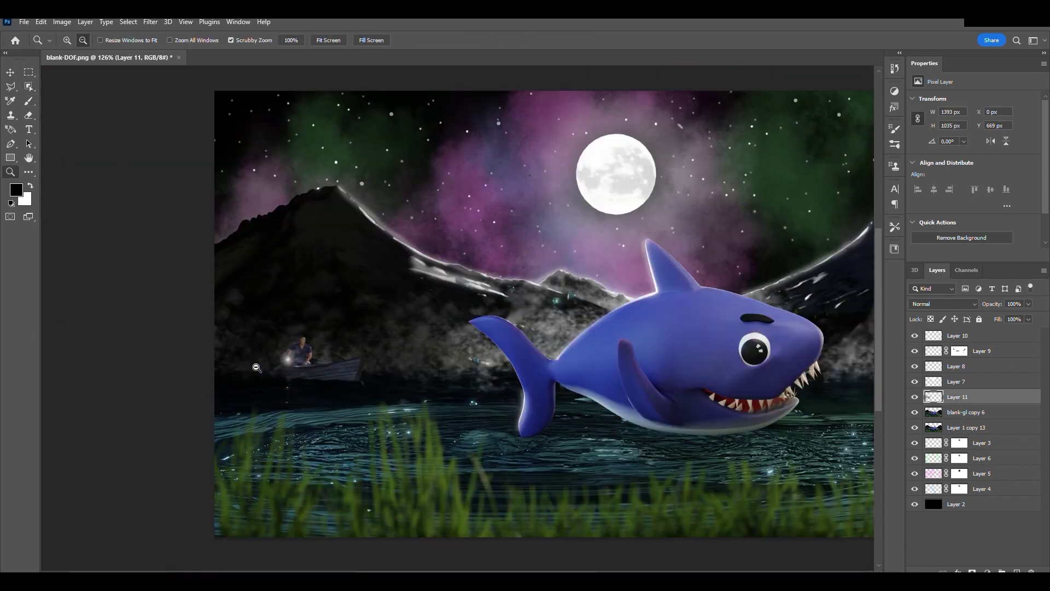
scroll(541, 422, "left", 3)
scroll(485, 413, "left", 3)
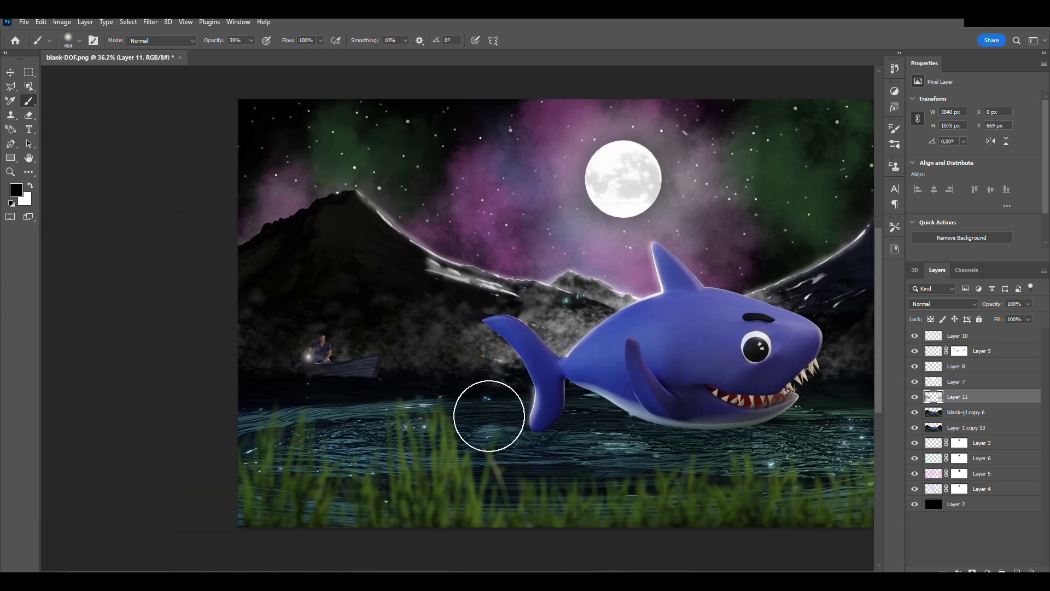
key("alt+period")
key("l")
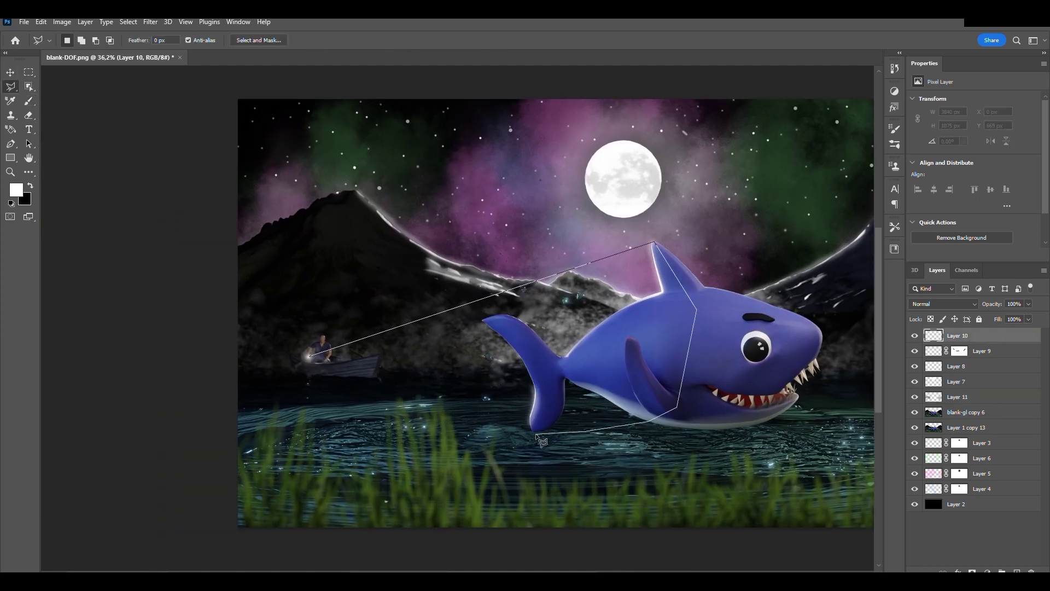
Fill the beam selection with white, then duplicate it with outer glow, squashed to half height.
left_click(311, 359)
key("alt+BackSpace")
key("v")
key("ctrl+j")
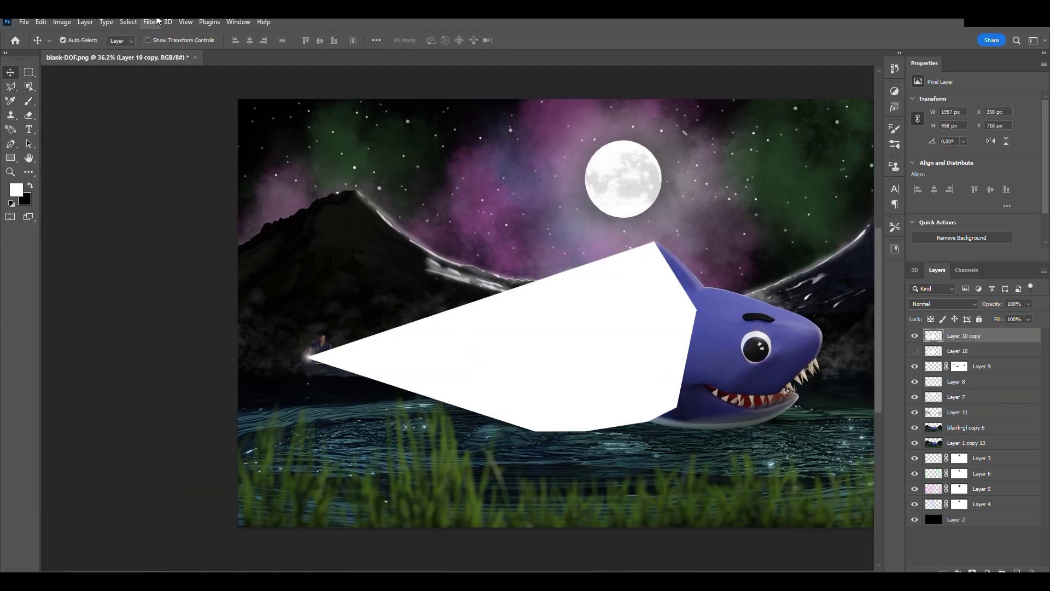
key("ctrl+alt+f")
key("ctrl+t")
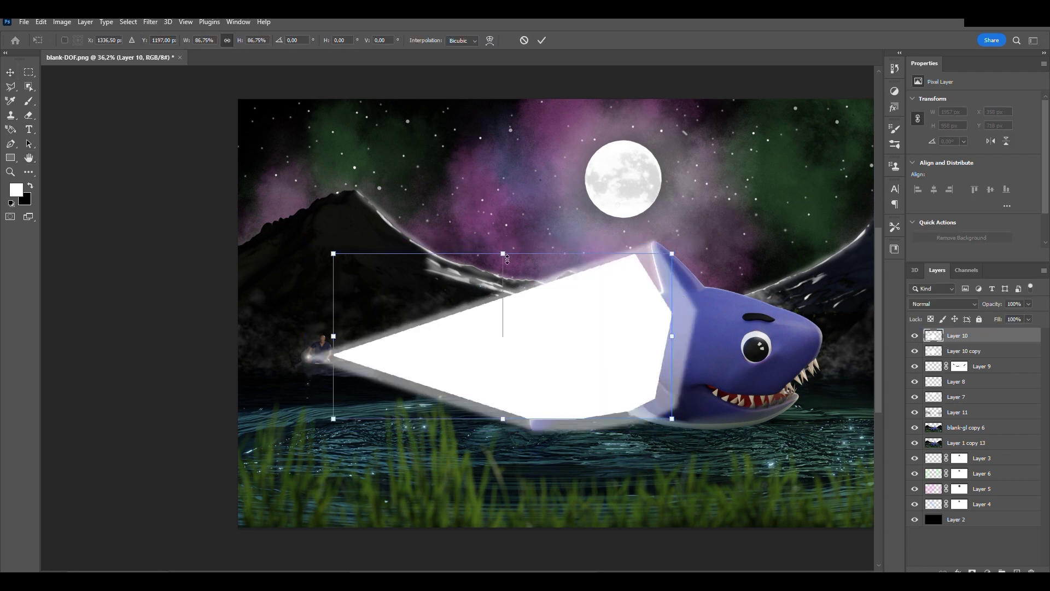
left_click_drag(519, 243, 519, 290)
left_click_drag(501, 345, 502, 356)
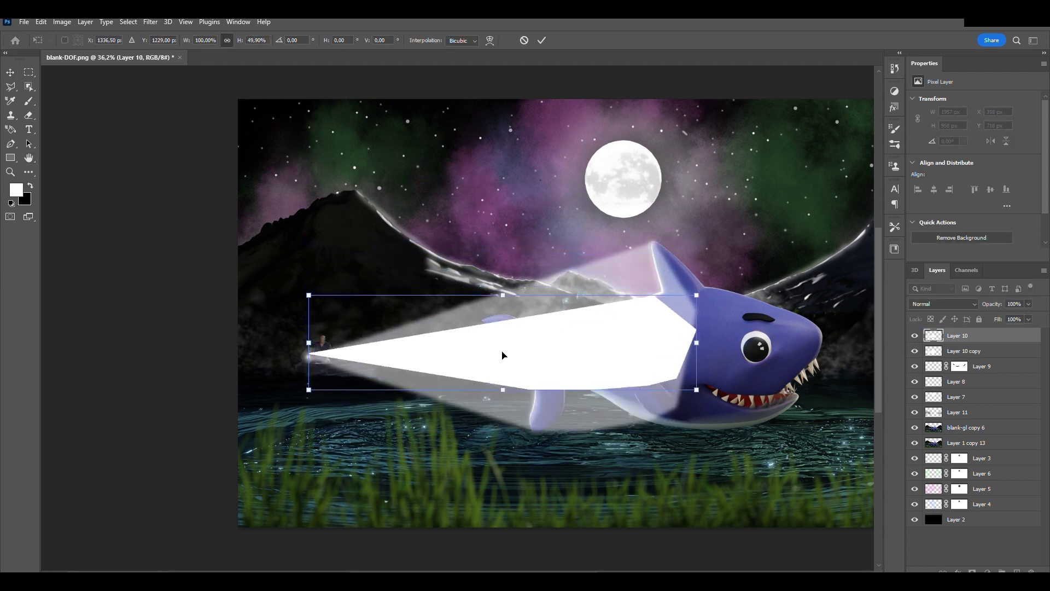
key("Return")
Add beam copies at 50% opacity and a thin beam core at 70%.
key("5")
key("ctrl+j")
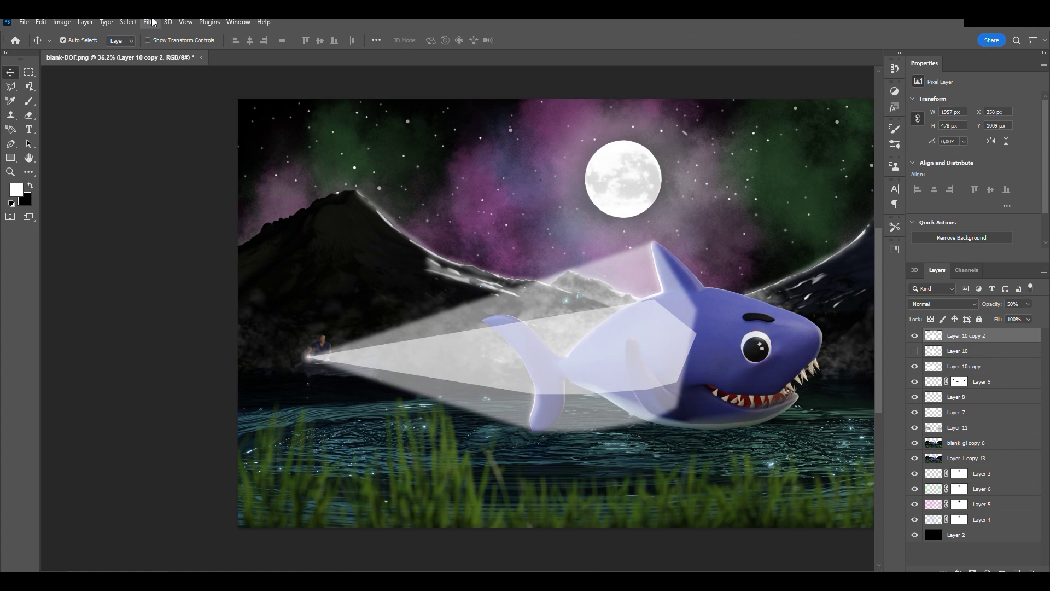
key("ctrl+comma")
key("alt+bracketleft")
key("alt+bracketright")
key("ctrl+comma")
key("ctrl+t")
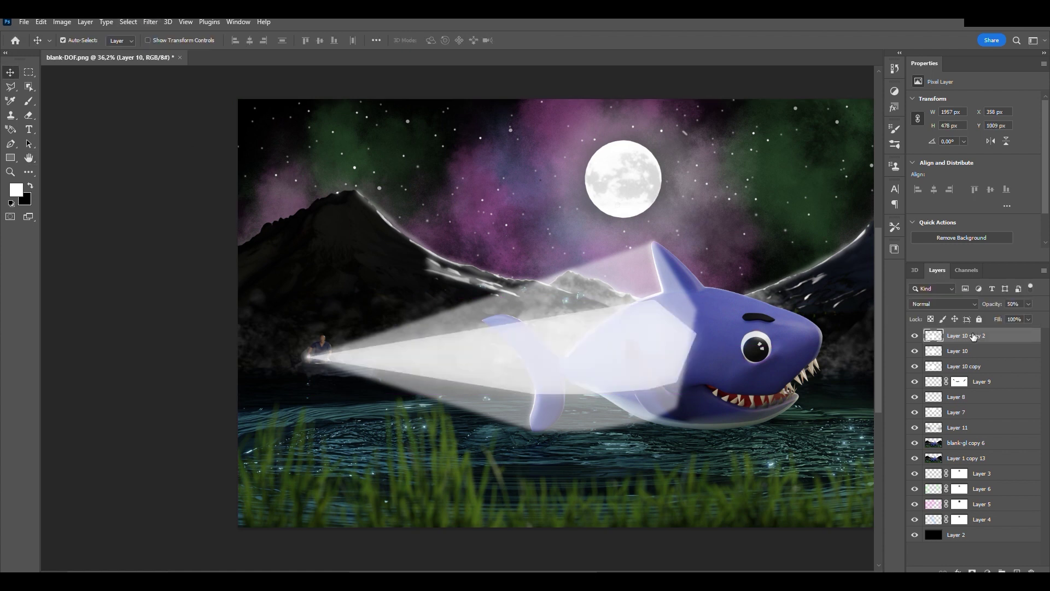
left_click_drag(502, 339, 501, 351)
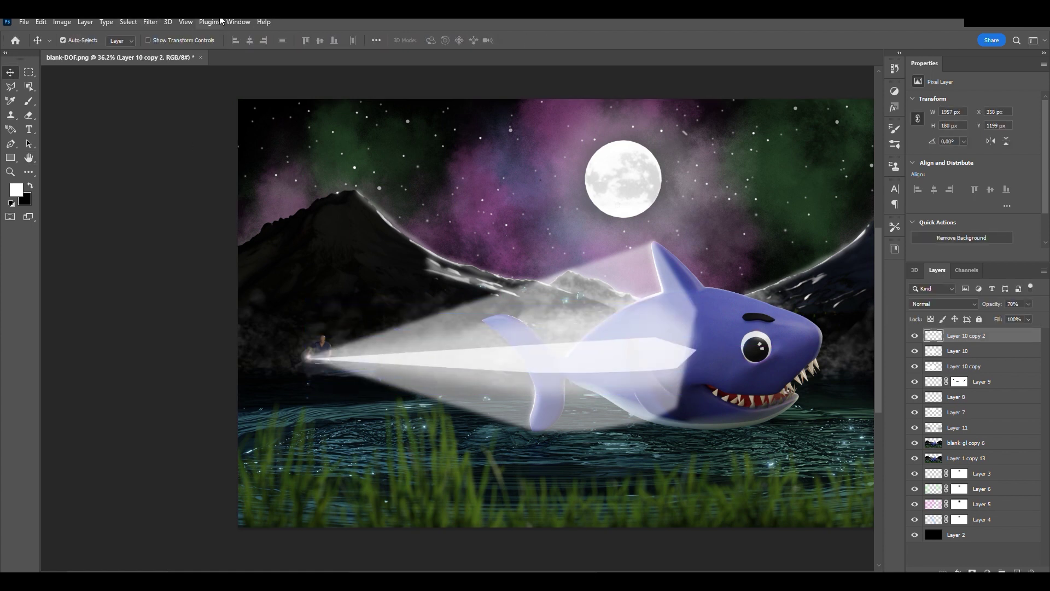
key("Return")
key("7")
Group the three beam layers and mask the group with the shark's selected shape.
key("z")
mouse_move(311, 364)
left_mouse_down()
mouse_move(724, 328)
mouse_move(629, 328)
left_mouse_up()
key("v")
left_click(963, 366, "shift")
left_click(942, 444)
key("w")
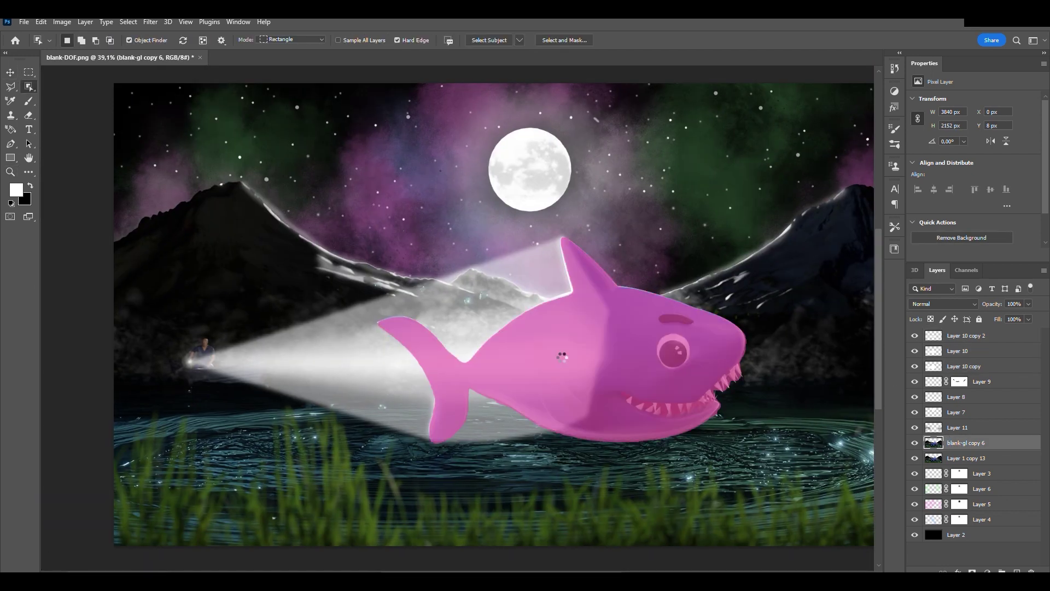
left_click(602, 356)
key("v")
key("ctrl+g")
left_click(973, 571)
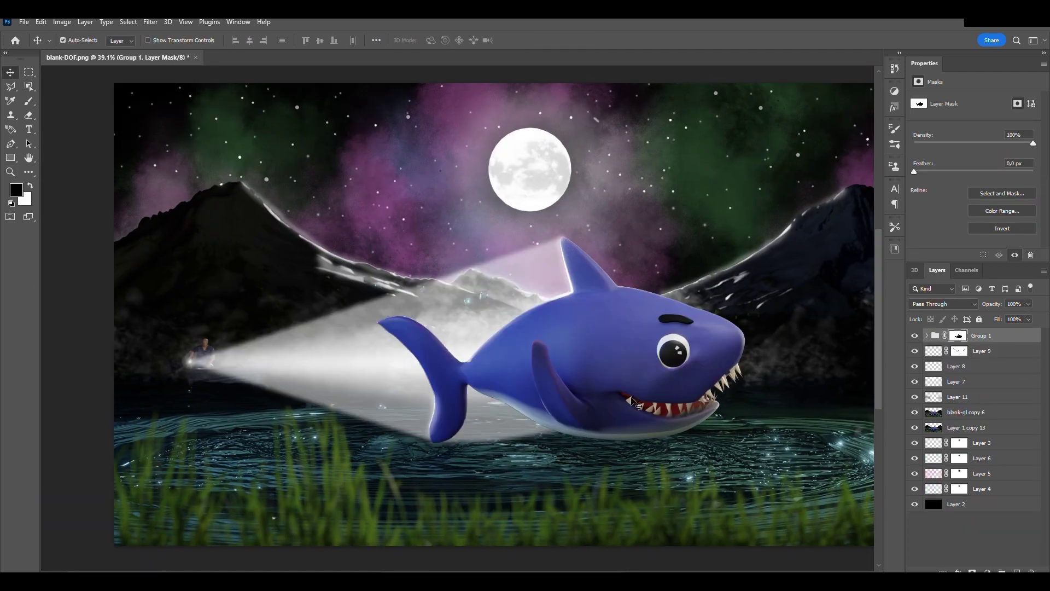
Fade the beam mask with a gradient from the boatman toward the shark, and add an empty layer.
key("g")
left_click_drag(618, 342, 740, 339)
mouse_move(239, 362)
left_mouse_down()
mouse_move(749, 353)
mouse_move(703, 353)
left_mouse_up()
key("ctrl+shift+alt+n")
key("b")
key("x")
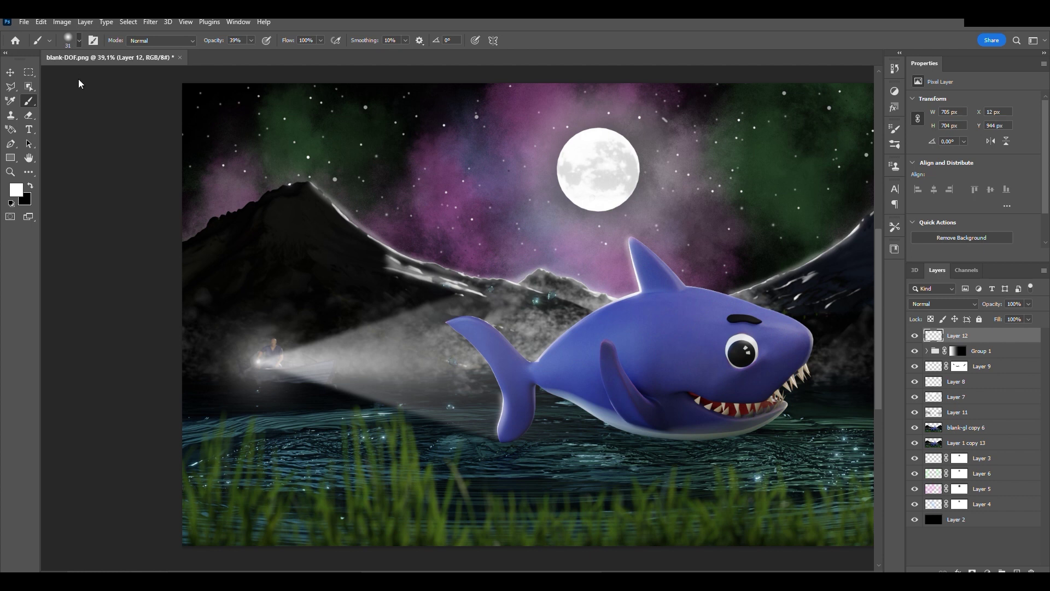
scroll(284, 394, "up", 5, "alt")
scroll(283, 394, "down", 6, "alt")
Paint black on the beam group's mask to soften the beam near the boat and water.
key("z")
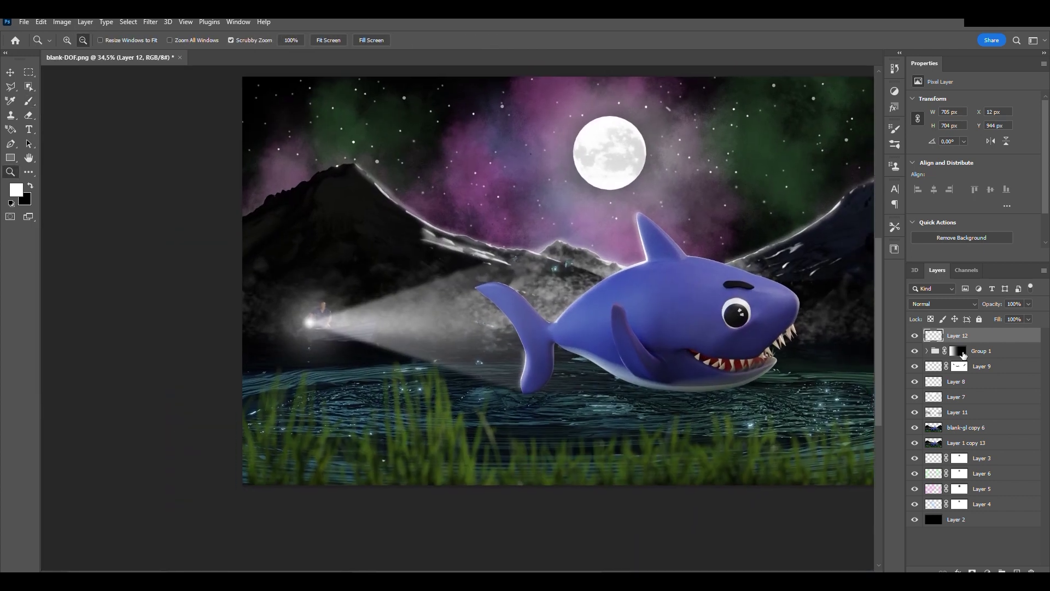
left_click(961, 351)
scroll(363, 352, "up", 5, "alt")
key("b")
key("x")
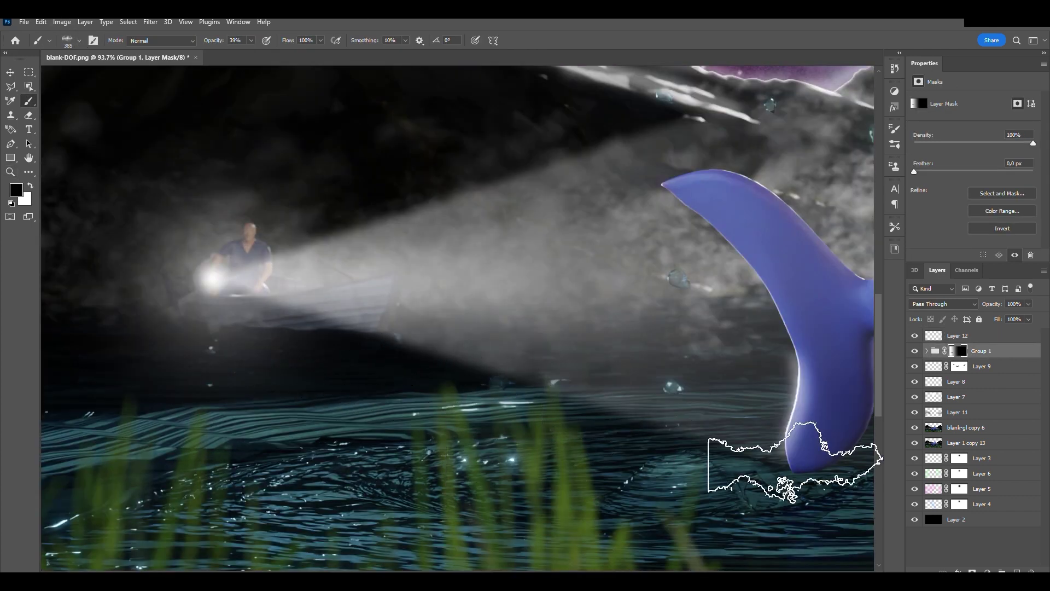
left_click(406, 306)
left_click(553, 391)
key("bracketright")
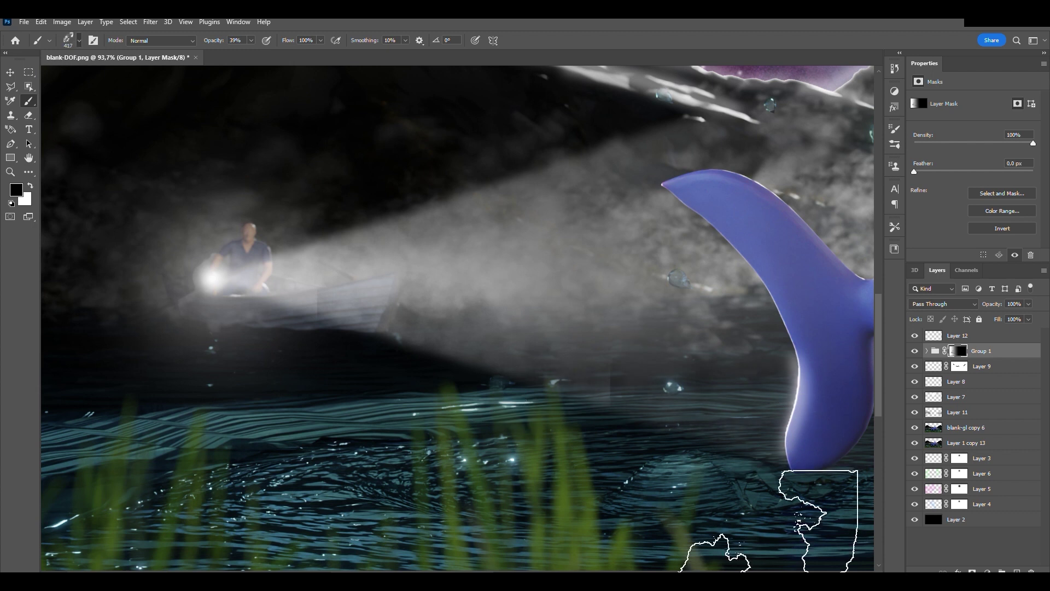
key("bracketleft")
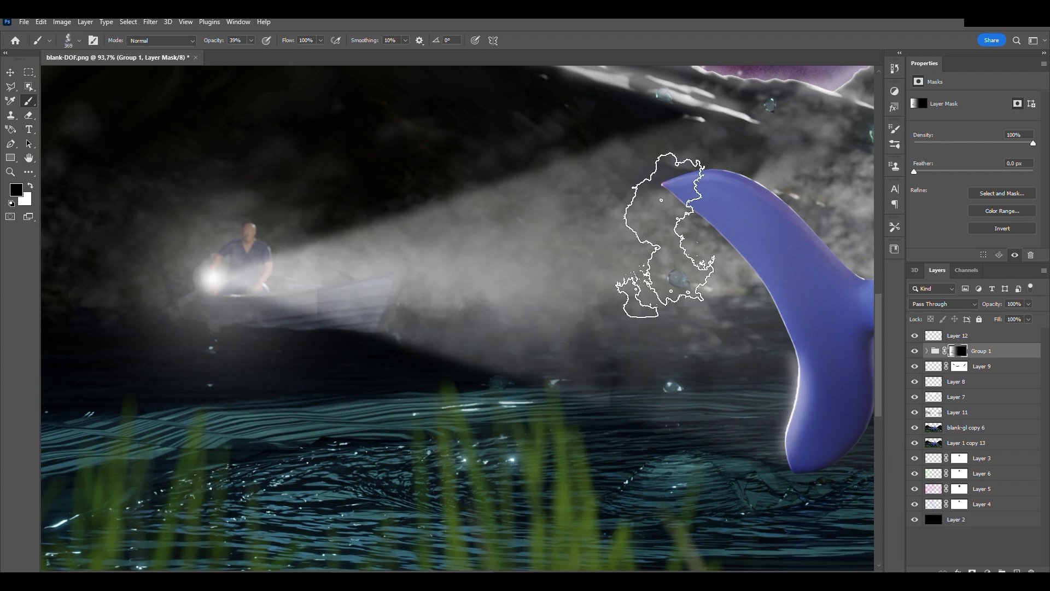
left_click_drag(426, 241, 281, 328)
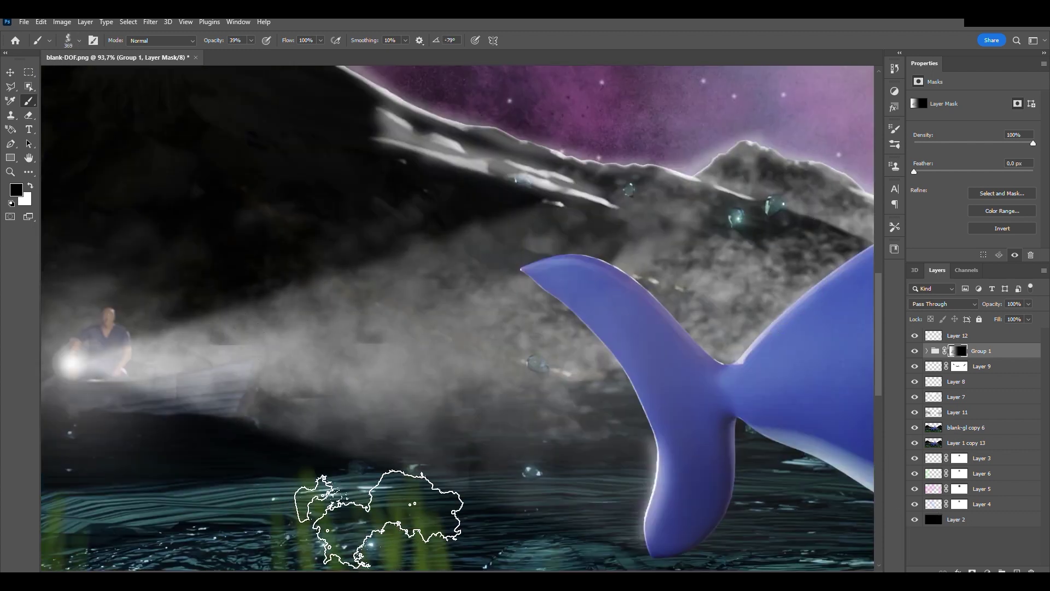
scroll(585, 329, "down", 3, "alt")
scroll(580, 424, "up", 2, "alt")
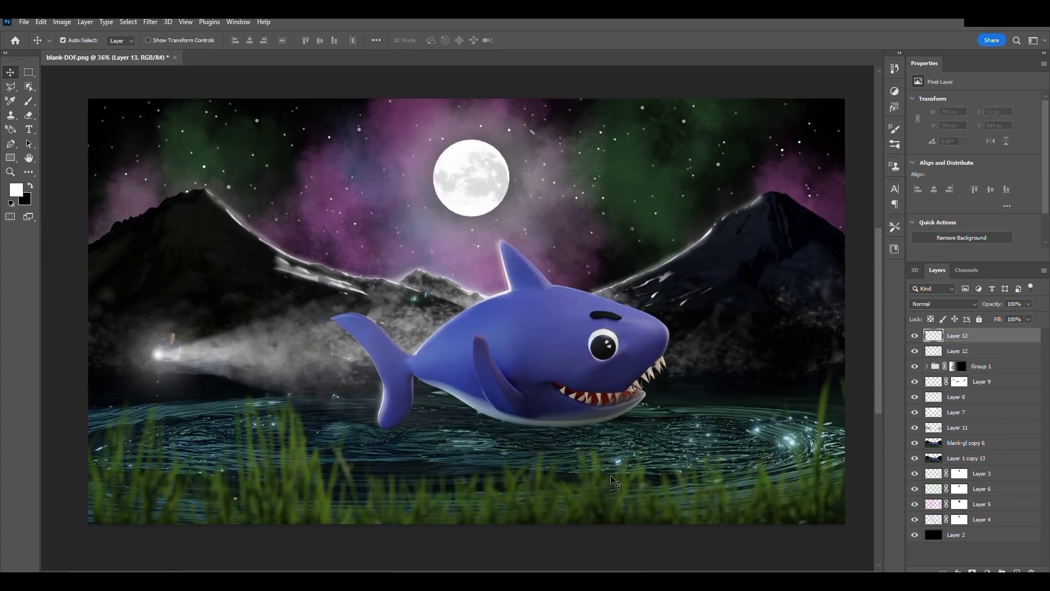
Darken the image bottom with a black gradient fill at 50% opacity.
key("g")
key("x")
left_click_drag(465, 546, 465, 383)
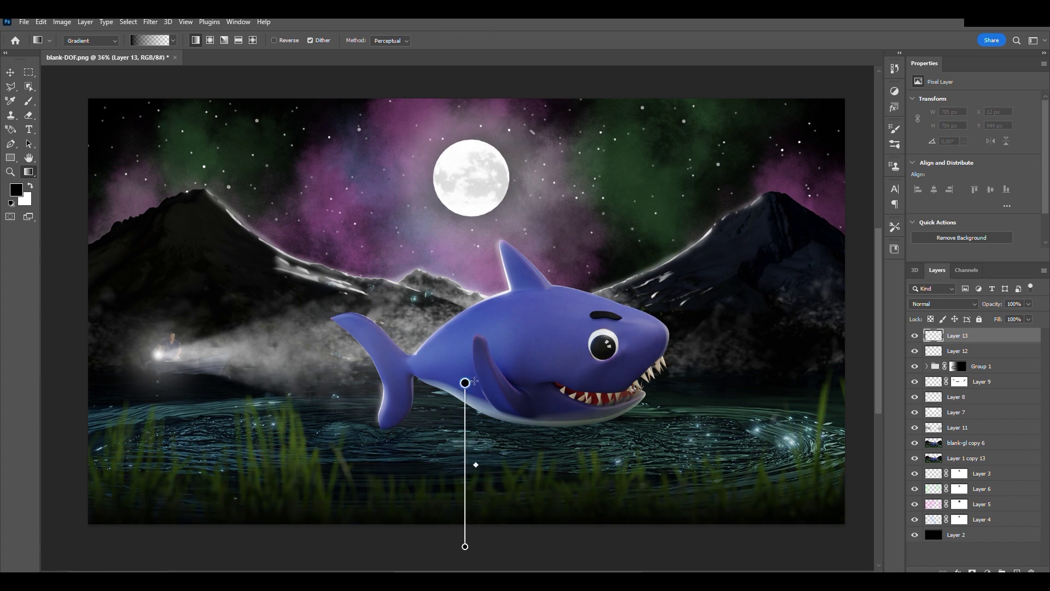
key("v")
key("5")
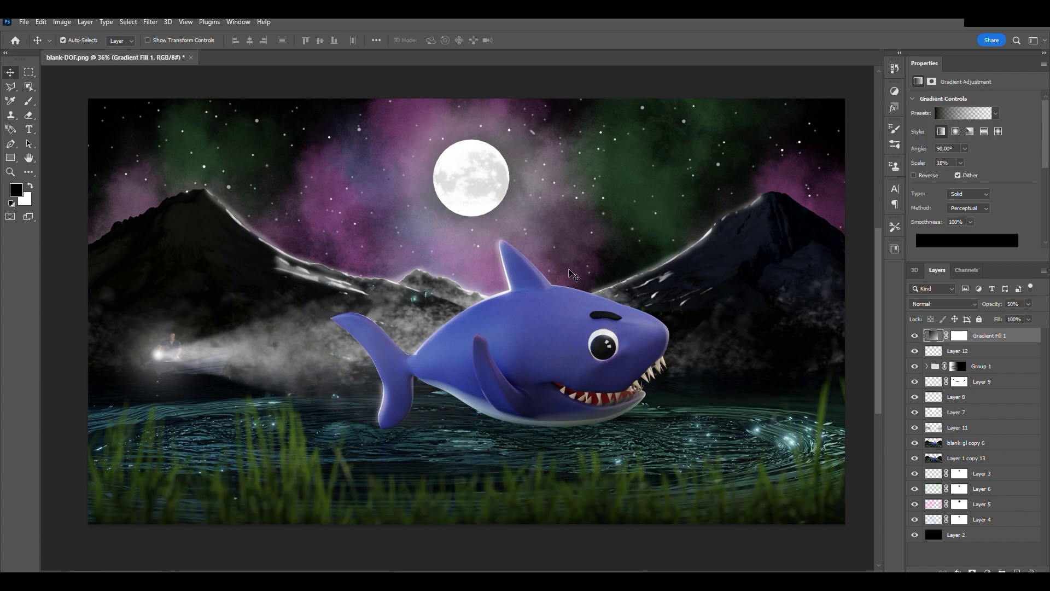
Paint a soft white glow around the moon on a new layer.
left_click(1018, 572)
key("b")
key("x")
key("bracketleft")
key("bracketleft")
key("bracketleft")
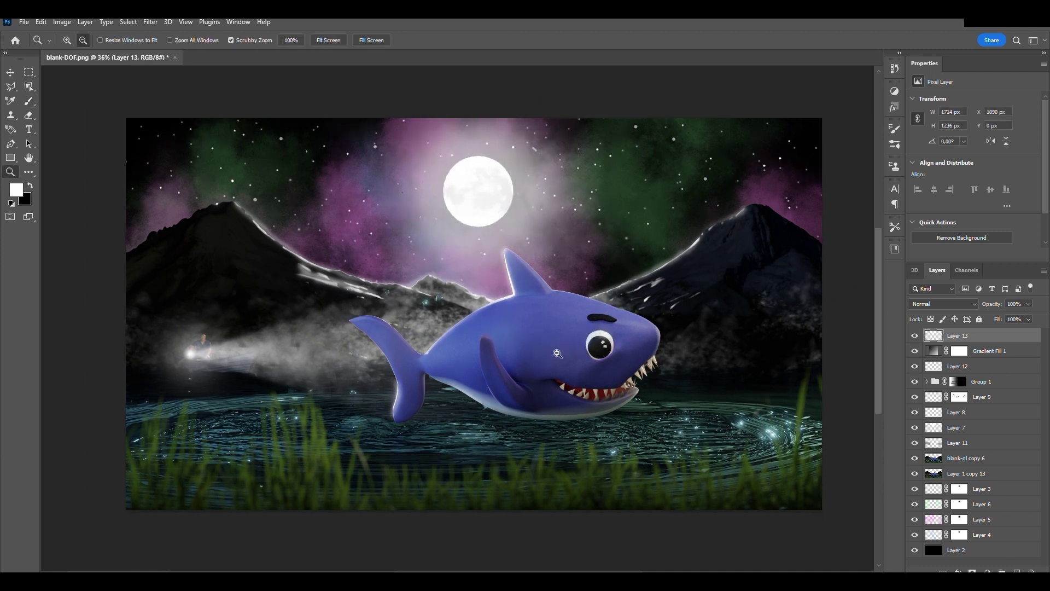
left_click(966, 458)
Draw a white streak on the dorsal fin and stretch it into a thin sparkle ray.
key("o")
scroll(561, 307, "up", 3, "alt")
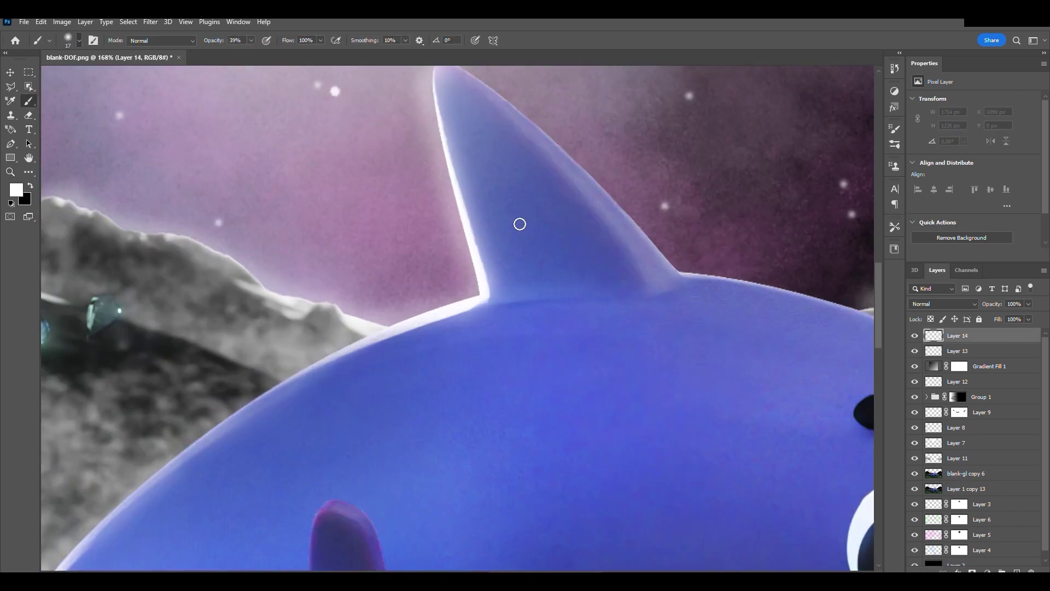
left_click_drag(547, 216, 547, 411)
key("v")
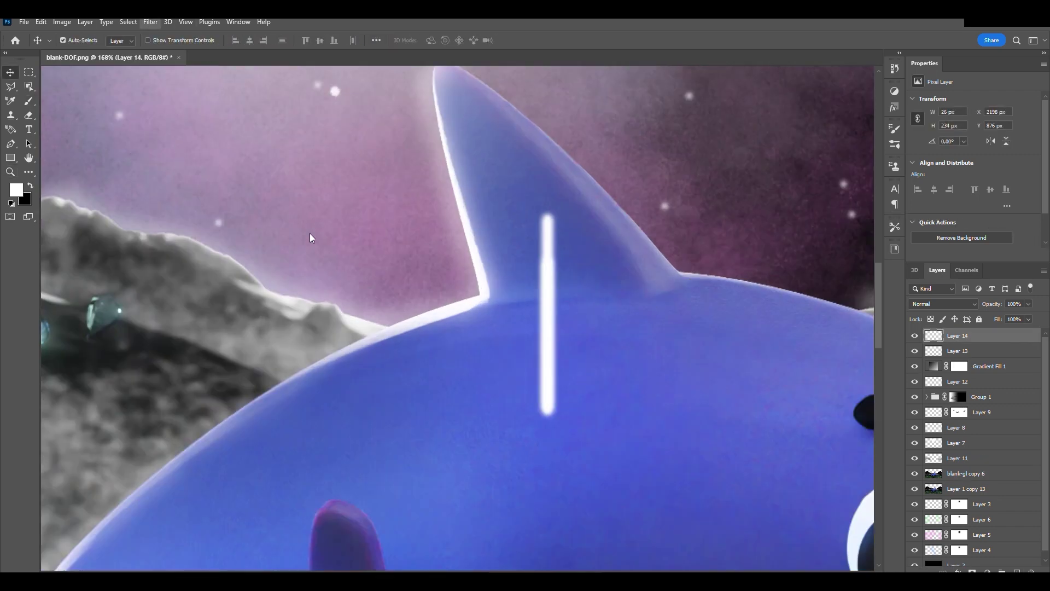
key("ctrl+t")
left_click_drag(555, 314, 695, 356)
key("Return")
Duplicate and rotate the ray twice, then merge the rays into one star sparkle.
key("ctrl+j")
key("ctrl+t")
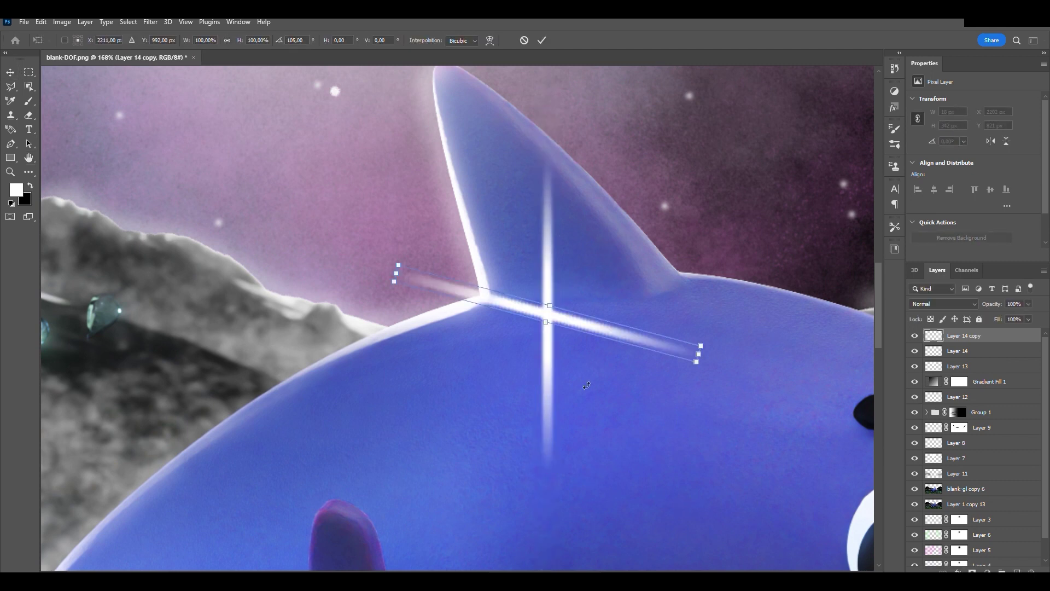
mouse_move(687, 395)
left_mouse_down()
mouse_move(664, 388)
mouse_move(705, 404)
mouse_move(638, 364)
left_mouse_up()
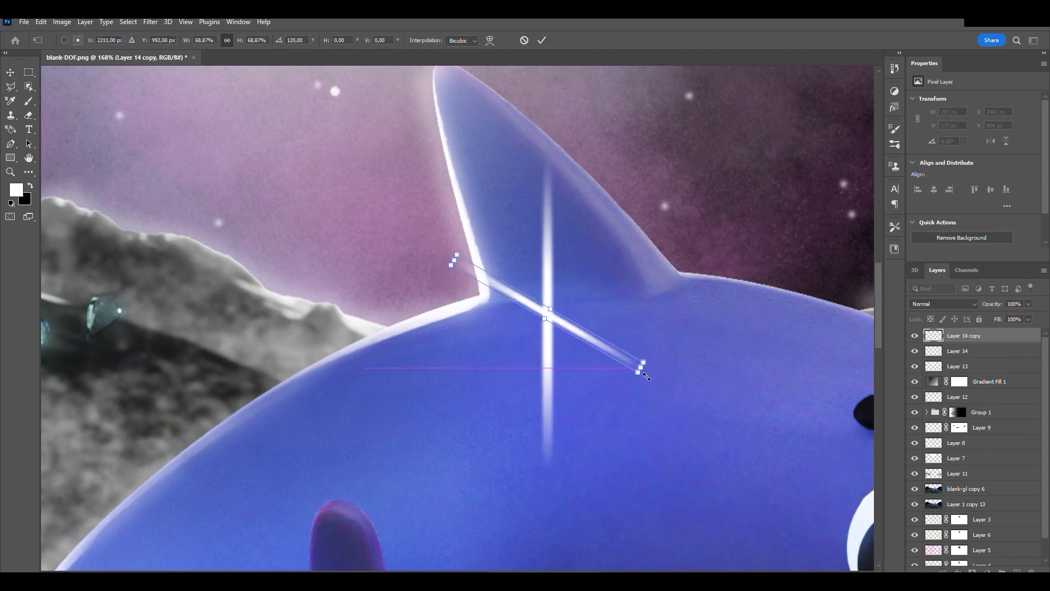
key("Return")
key("ctrl+j")
key("ctrl+t")
left_click_drag(640, 203, 406, 285)
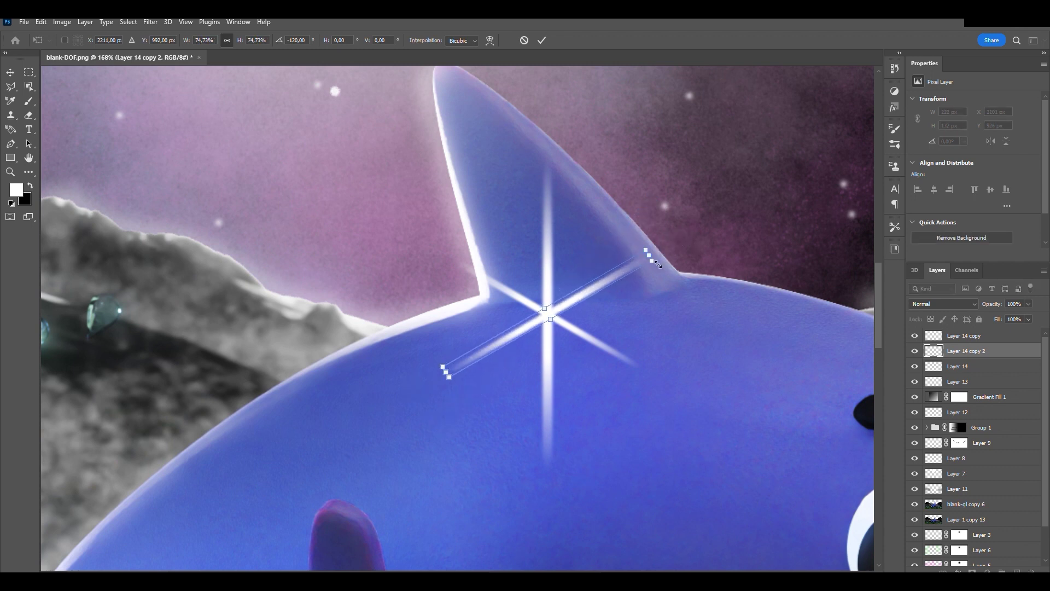
key("Return")
key("ctrl+e")
Place a copy of the sparkle on the shark's teeth.
key("b")
key("v")
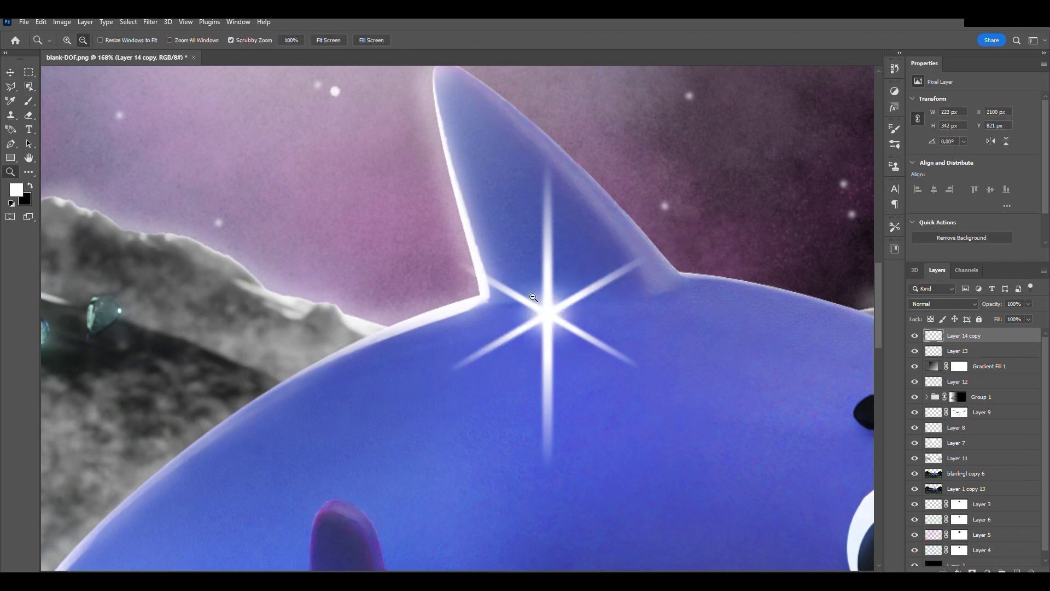
key("ctrl+0")
left_click_drag(523, 296, 700, 383, "alt")
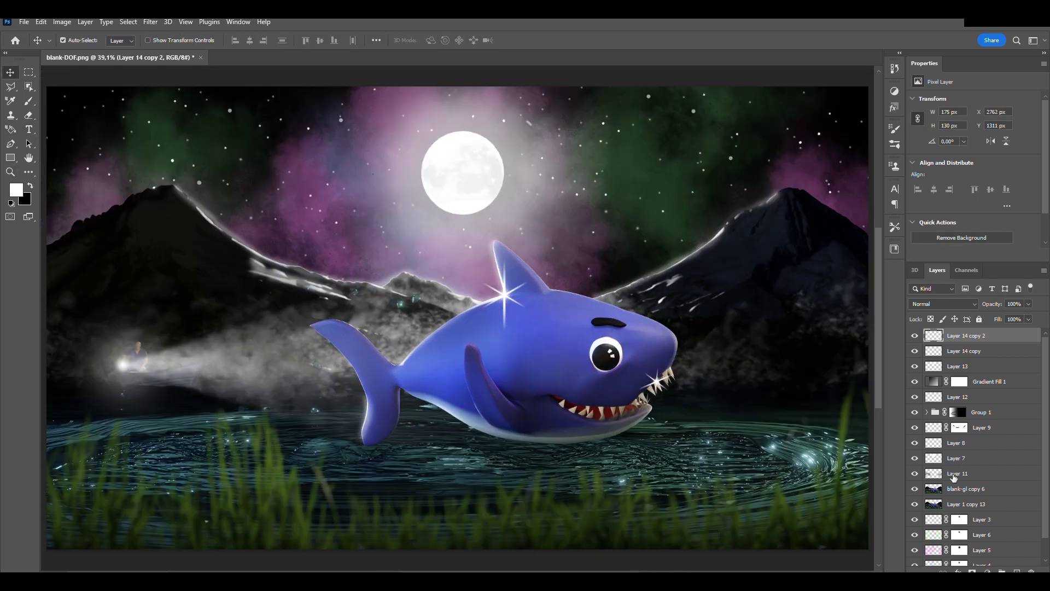
key("alt+shift+m")
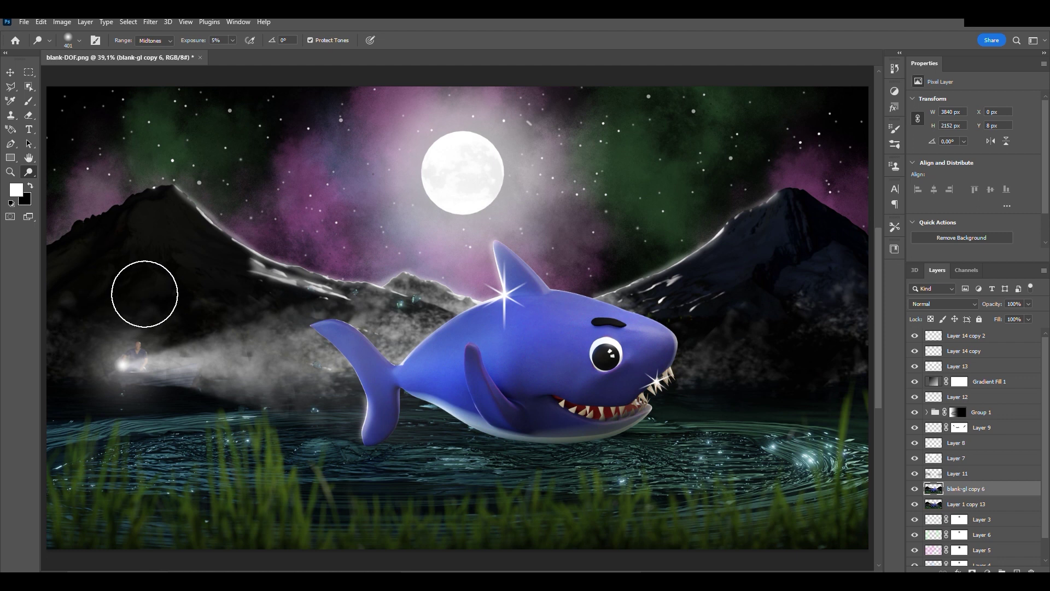